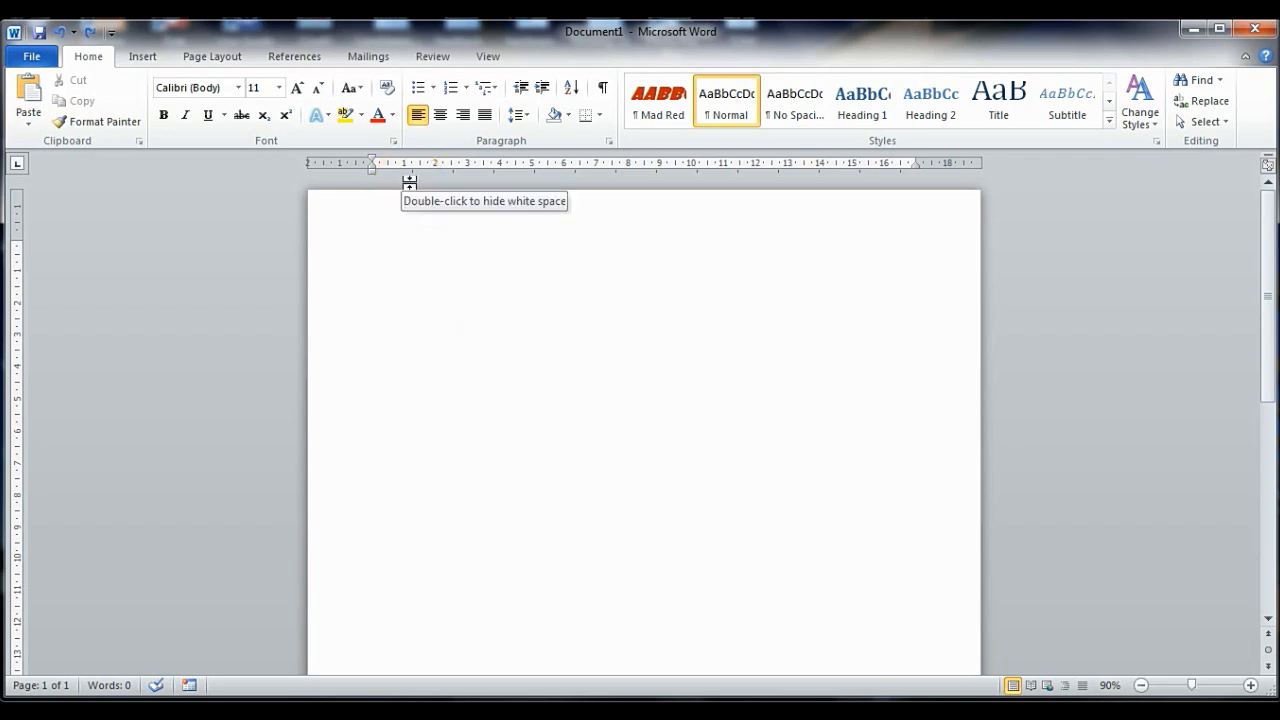
Draw an oval about 8 cm high and 8.5 cm wide near the middle of the page
click(145, 54)
click(284, 118)
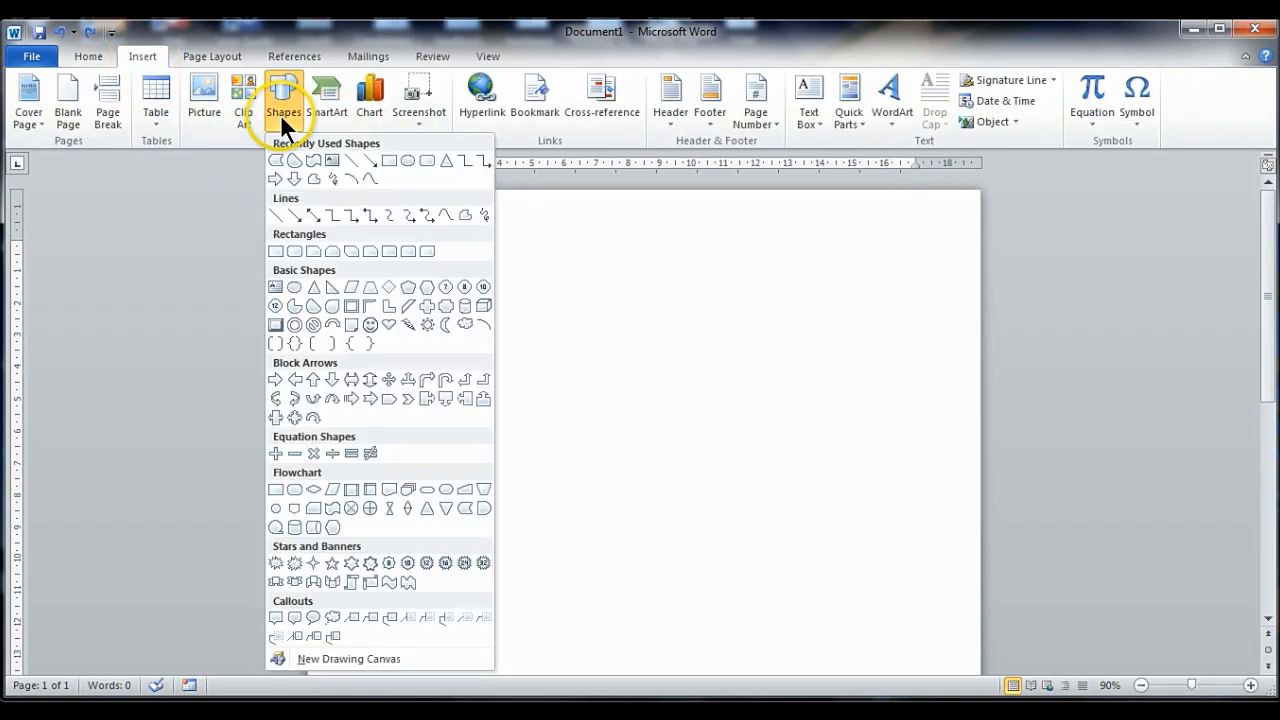
click(407, 160)
drag(568, 297, 840, 552)
mouse_move(723, 434)
mouse_down()
mouse_move(711, 437)
mouse_move(720, 430)
mouse_up()
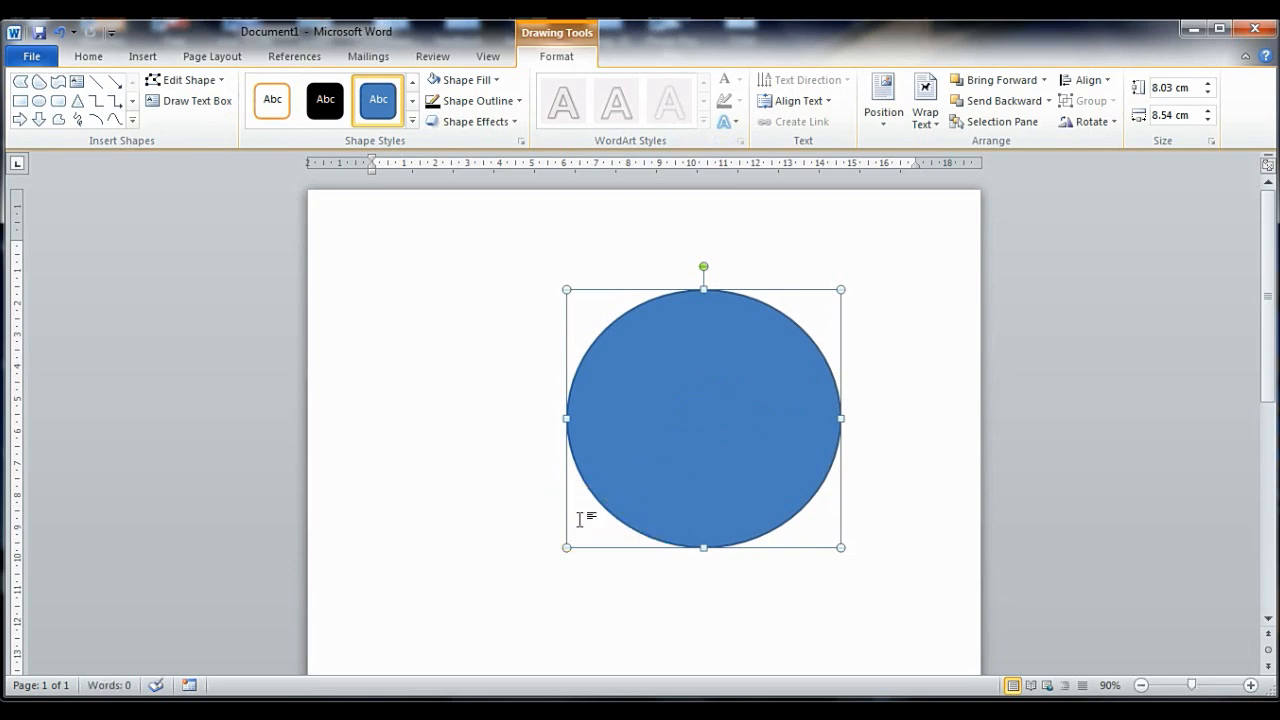
Give the large circle a white fill and a black outline
click(611, 507)
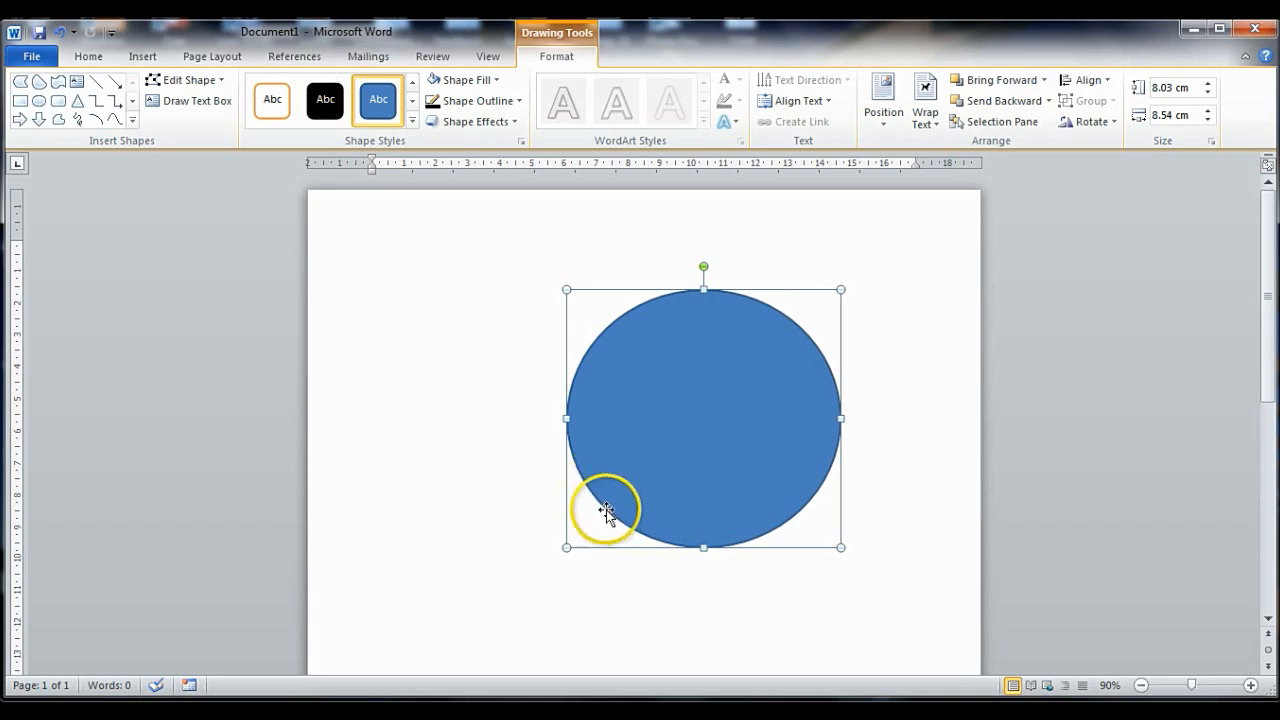
click(432, 80)
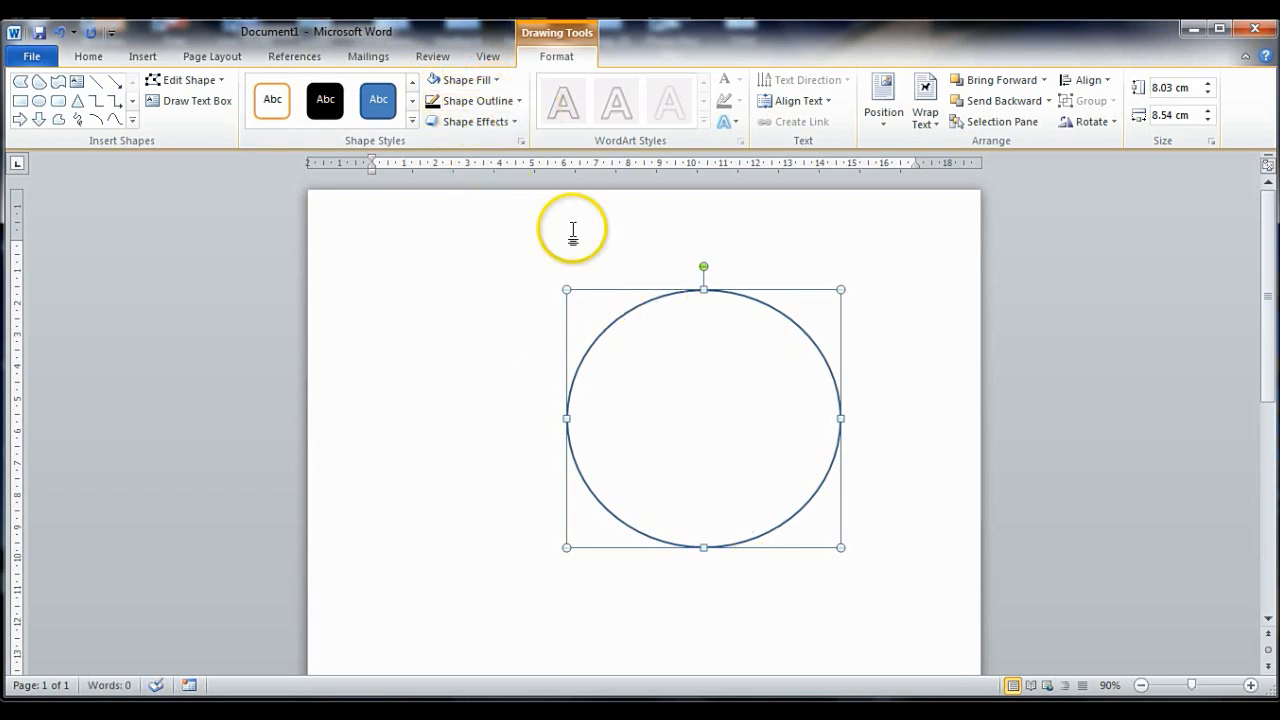
click(432, 102)
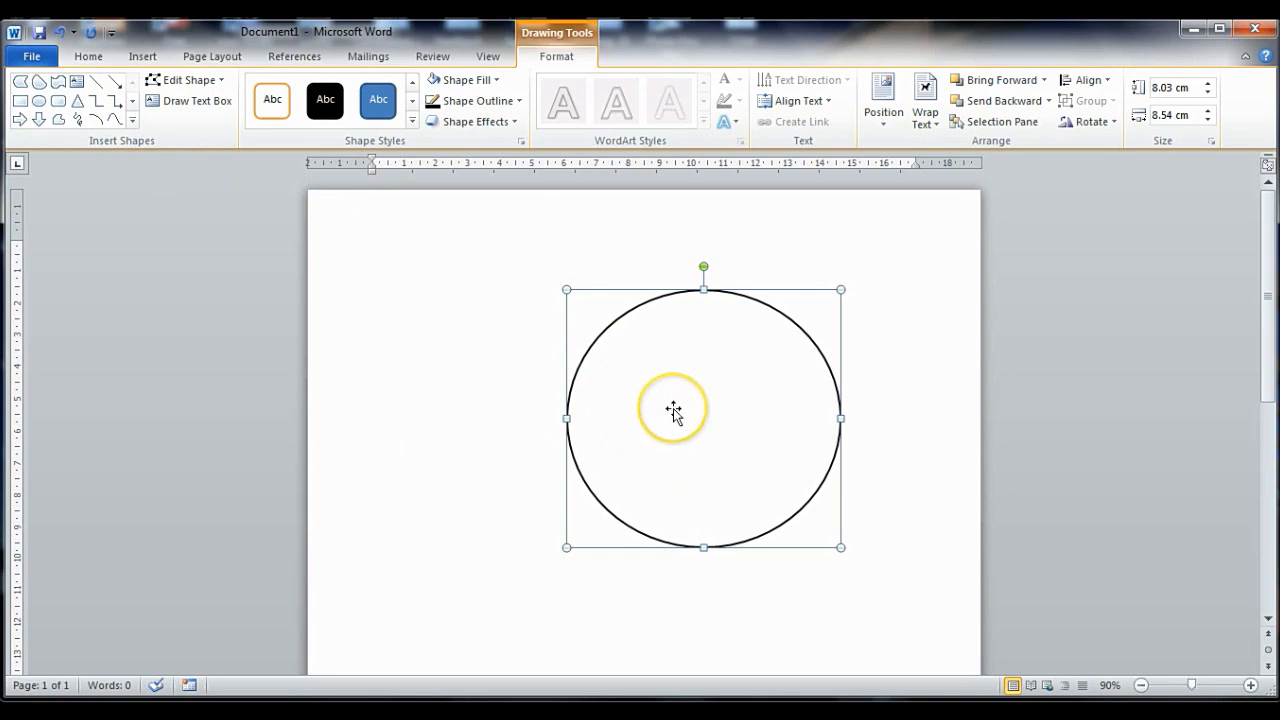
Duplicate the large circle as a smaller oval about 5.4 cm high and 4.7 cm wide, overlapping the large circle's left edge
key(ctrl+v)
drag(738, 438, 591, 447)
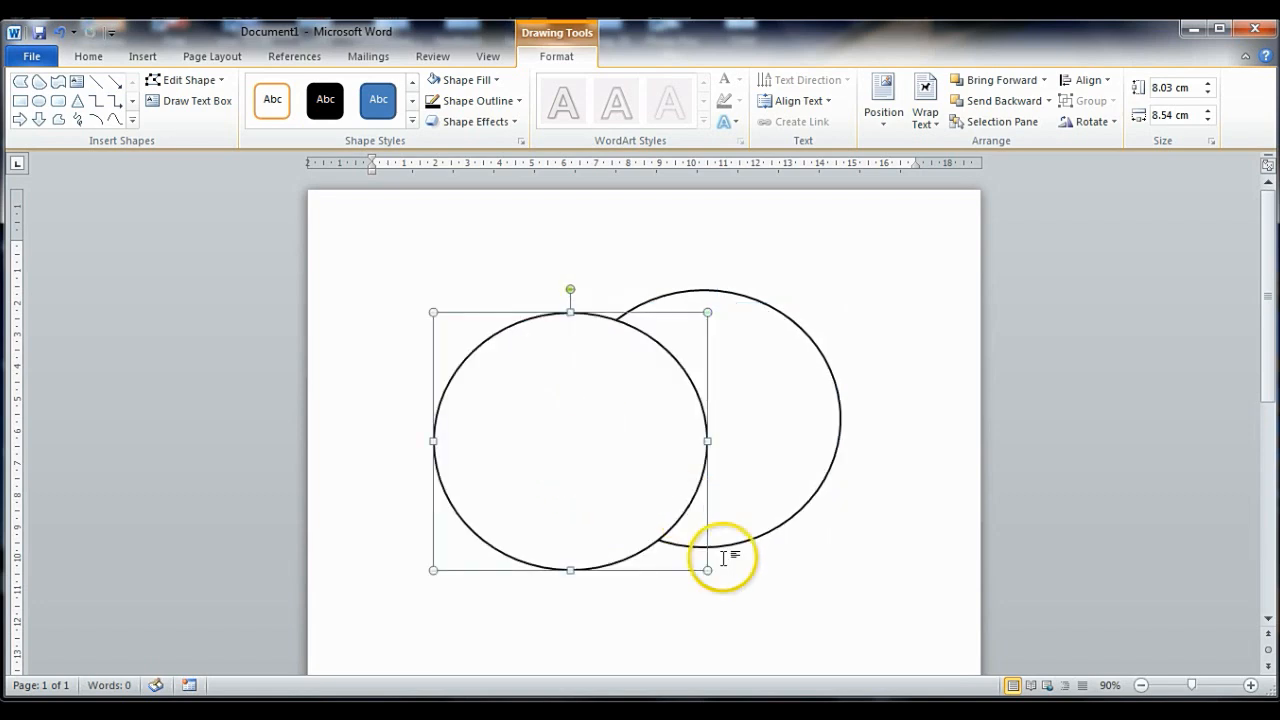
drag(707, 570, 605, 474)
drag(511, 390, 549, 405)
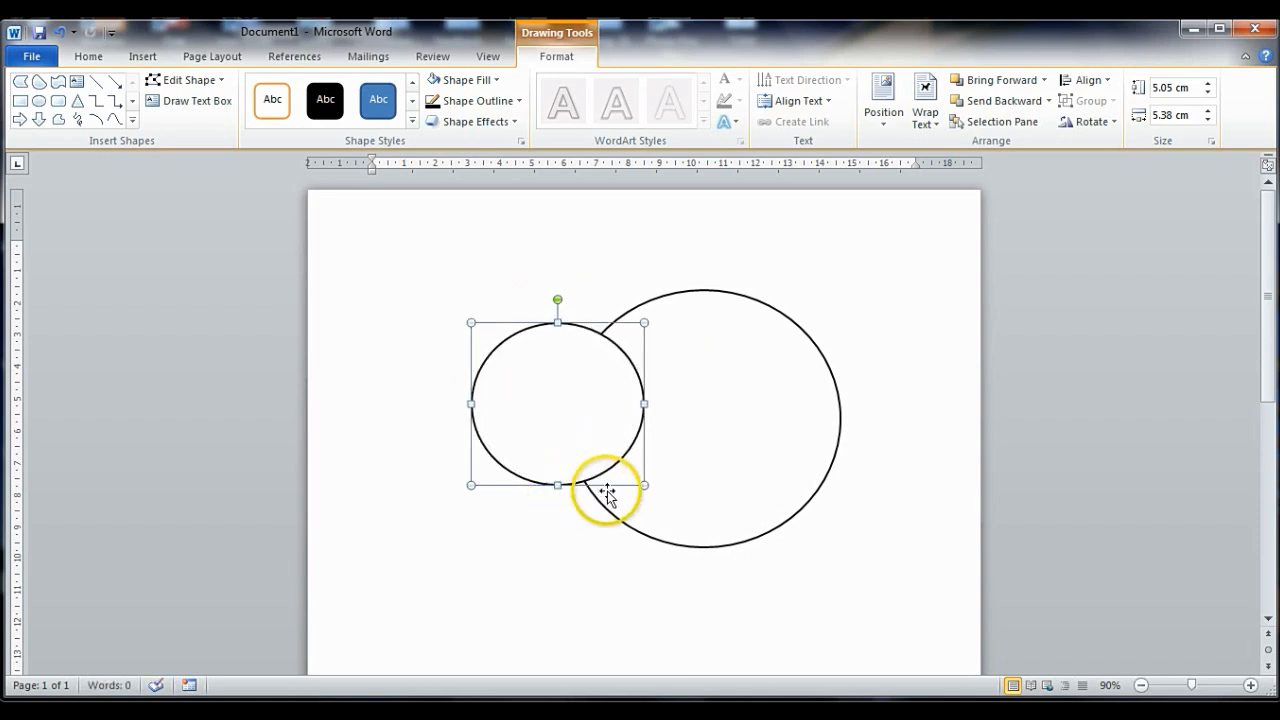
drag(644, 485, 637, 485)
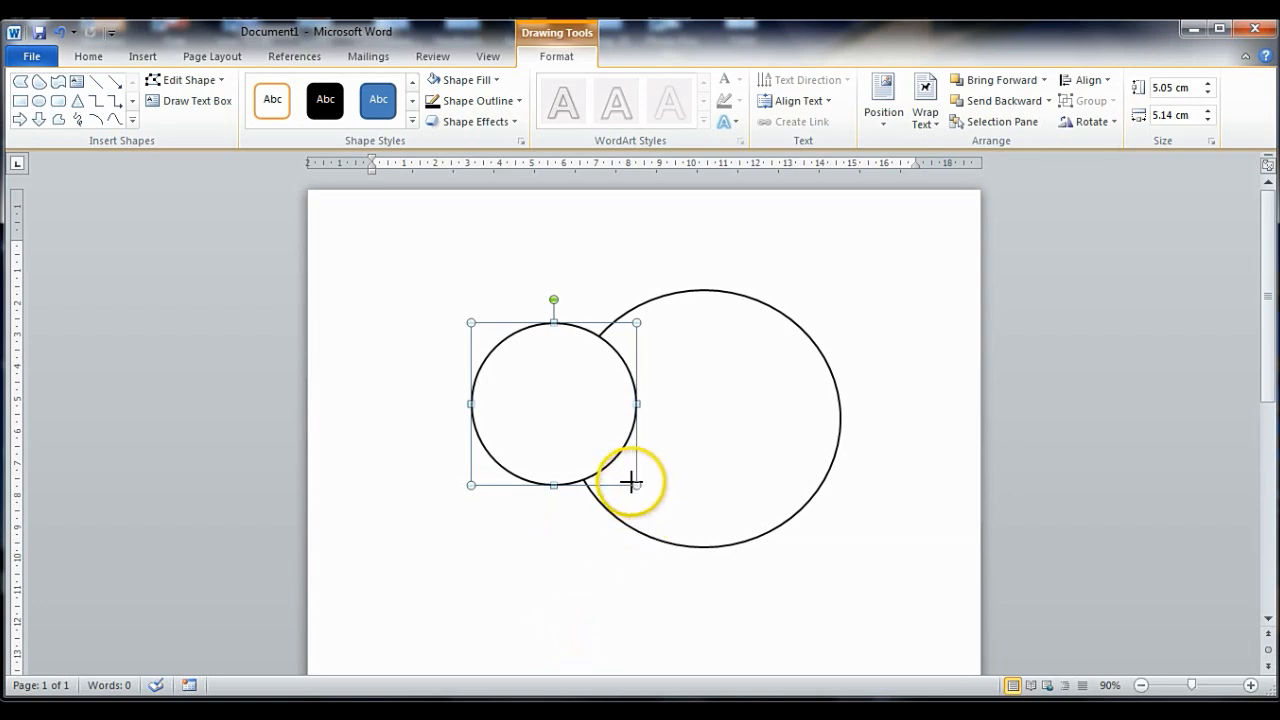
mouse_move(631, 482)
mouse_down()
mouse_move(619, 480)
mouse_move(622, 495)
mouse_up()
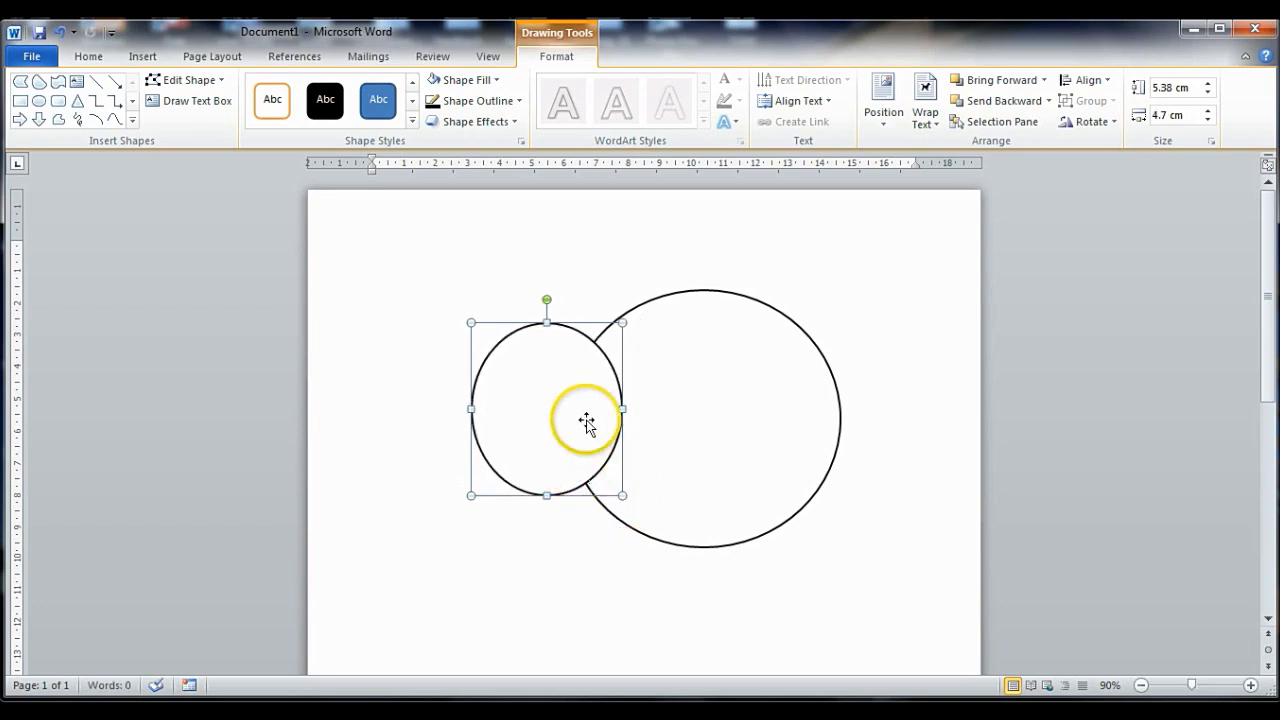
drag(571, 397, 589, 404)
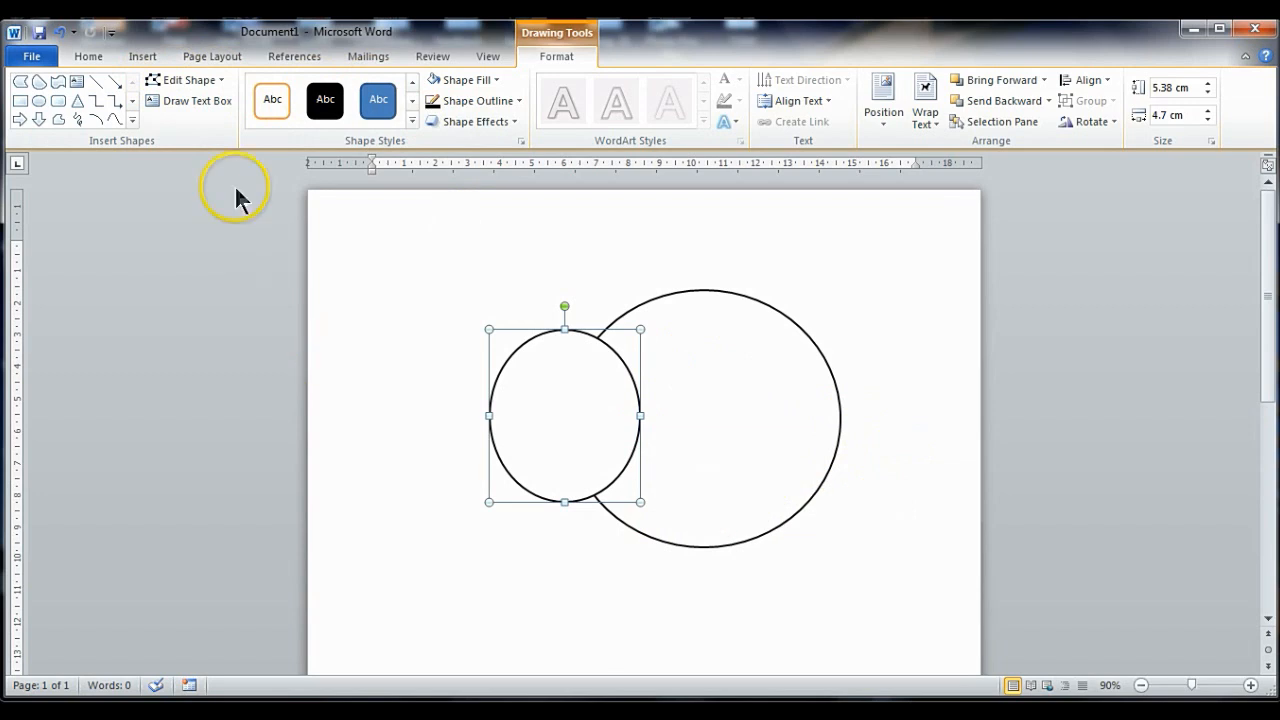
Draw a rounded rectangle about 4.6 cm high and 3.2 cm wide over the large circle's lower right edge
click(148, 58)
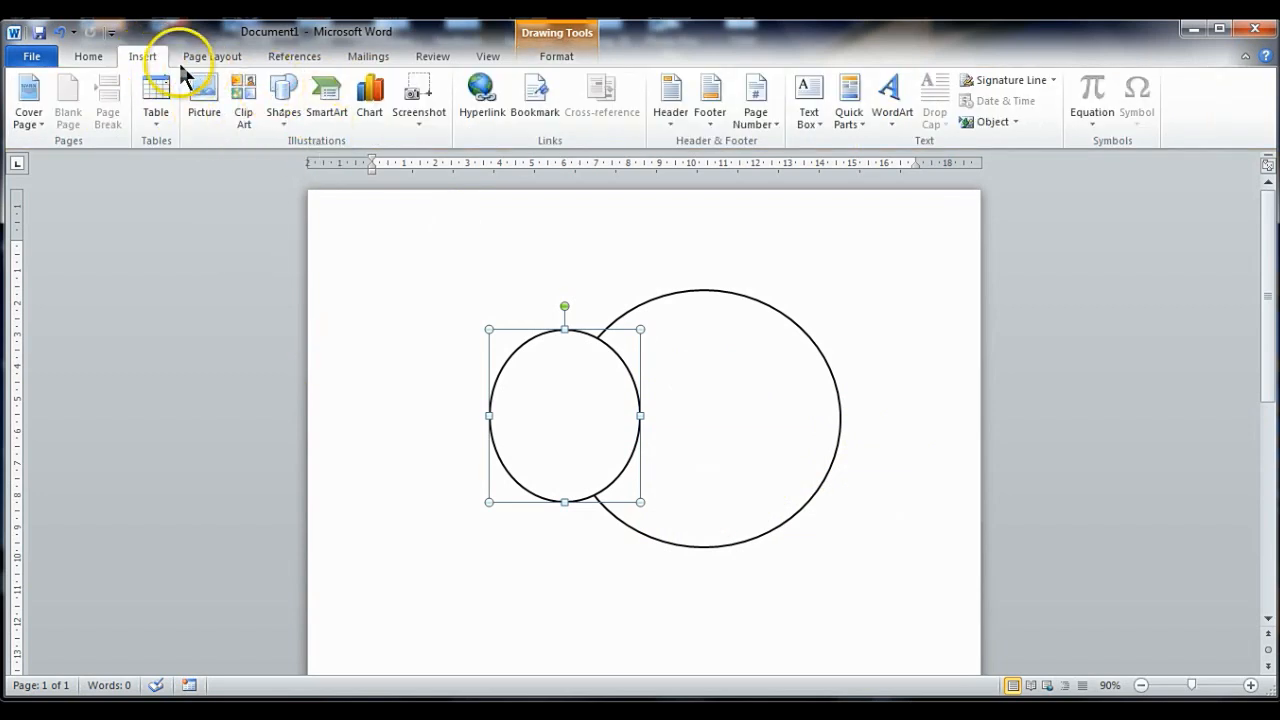
click(284, 112)
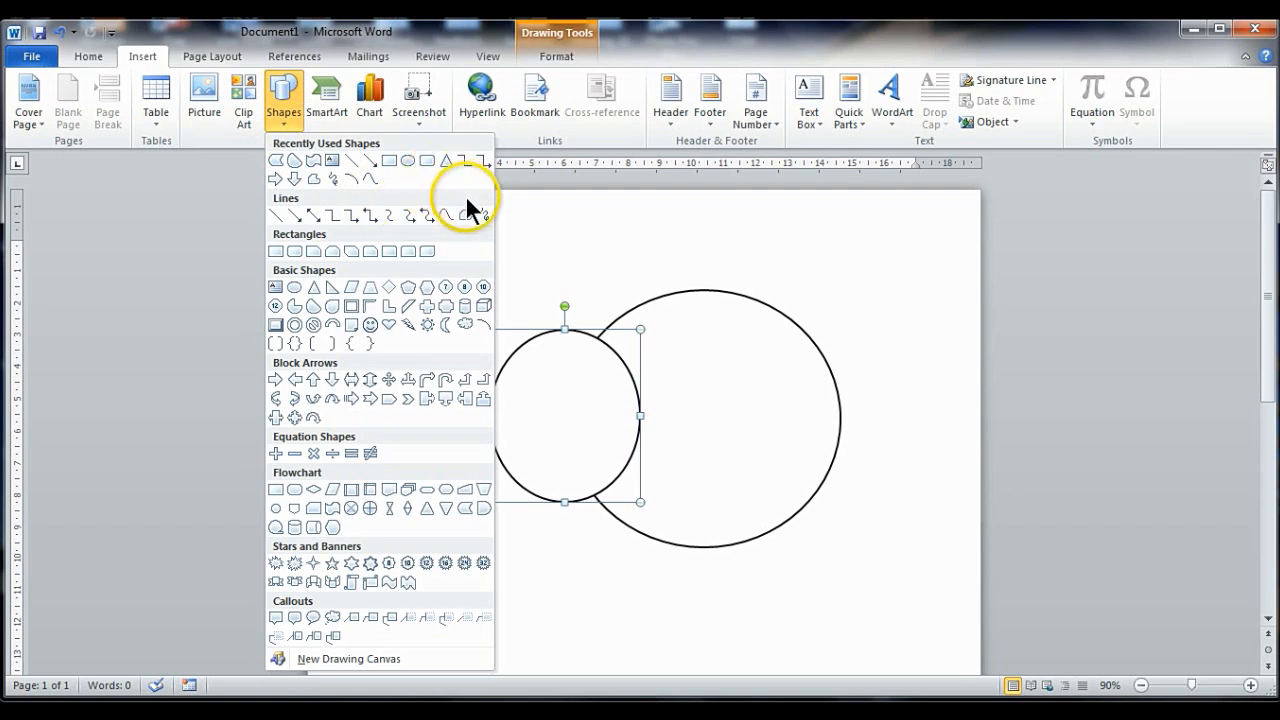
click(427, 161)
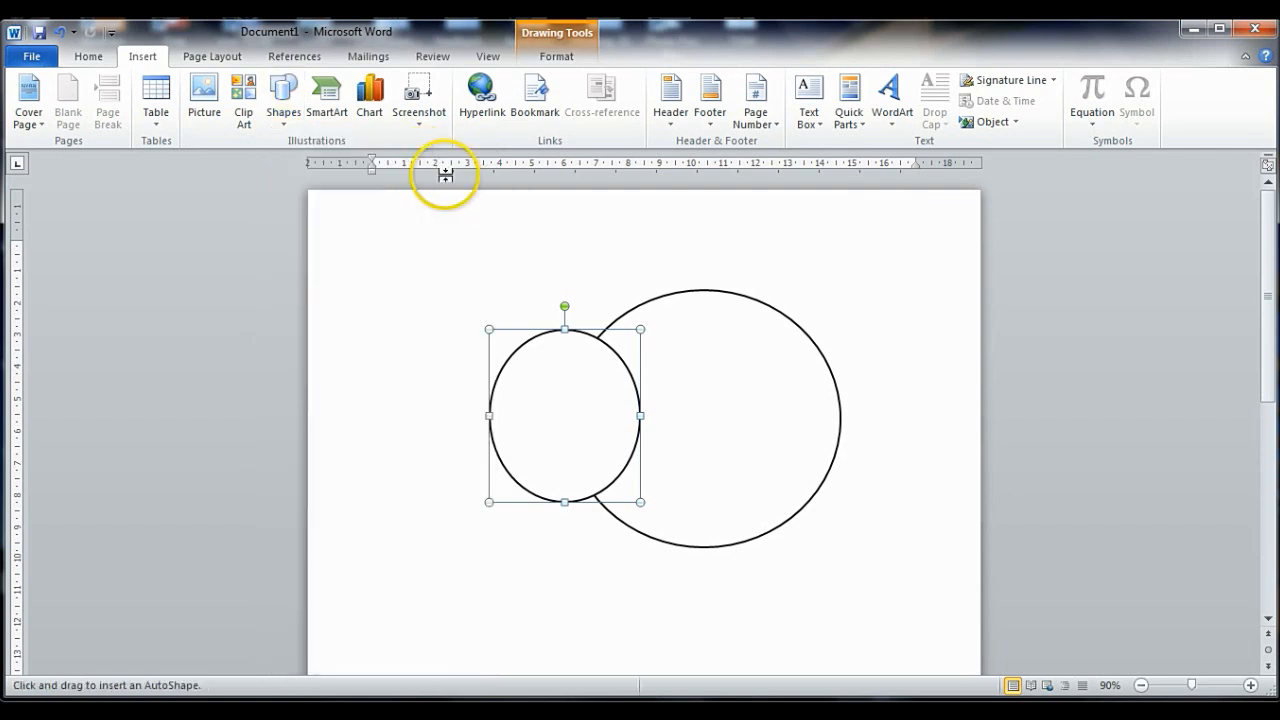
drag(798, 414, 900, 563)
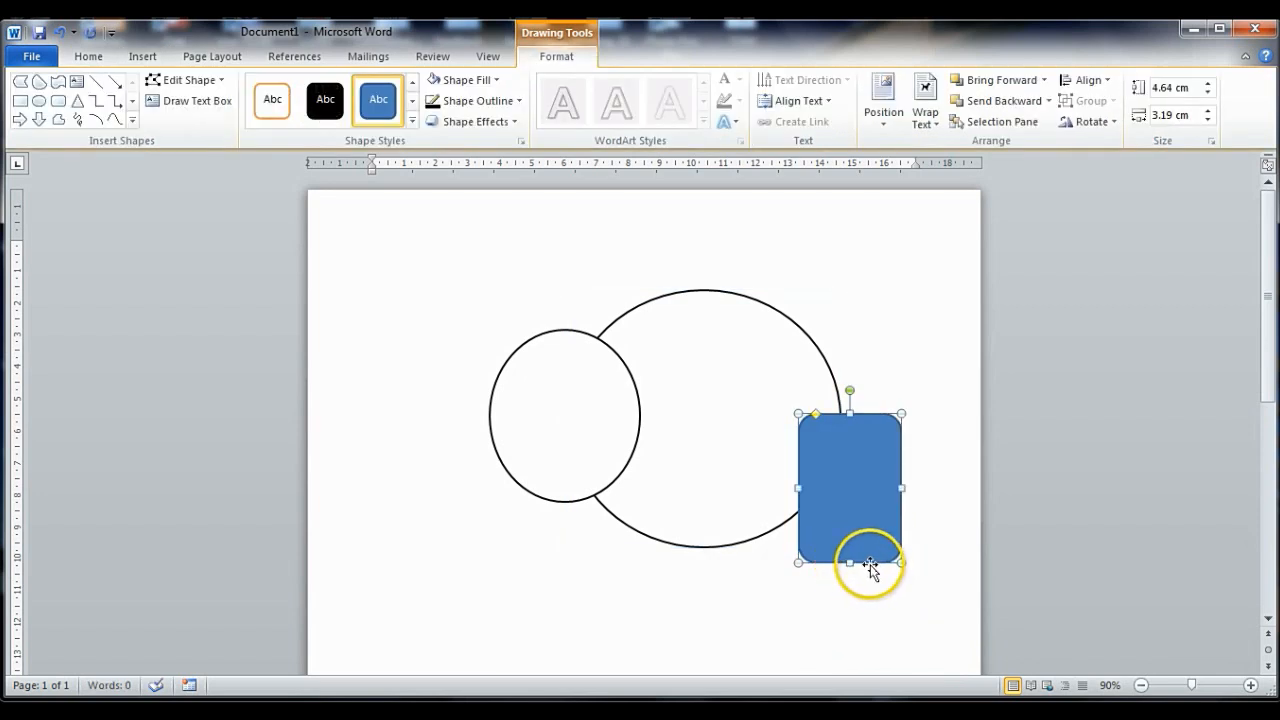
click(869, 568)
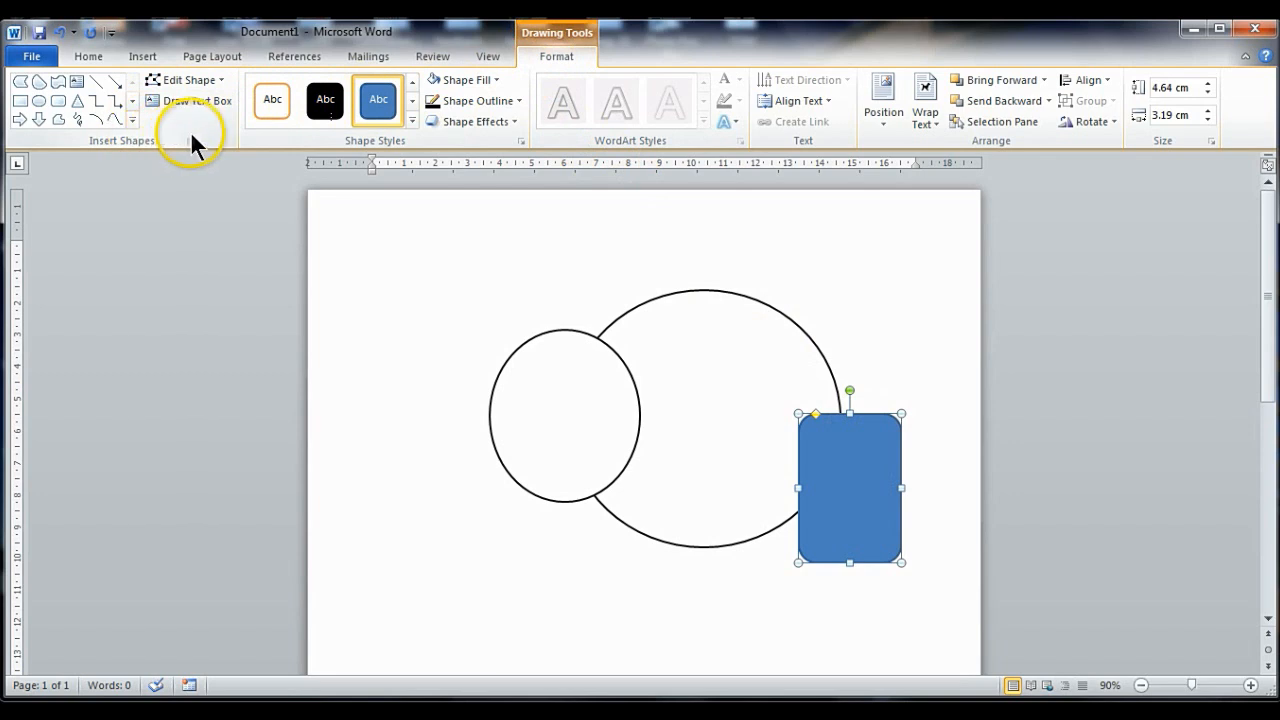
Edit the rounded rectangle's points, pulling the middle of its right side inward to form a curved notch
click(224, 92)
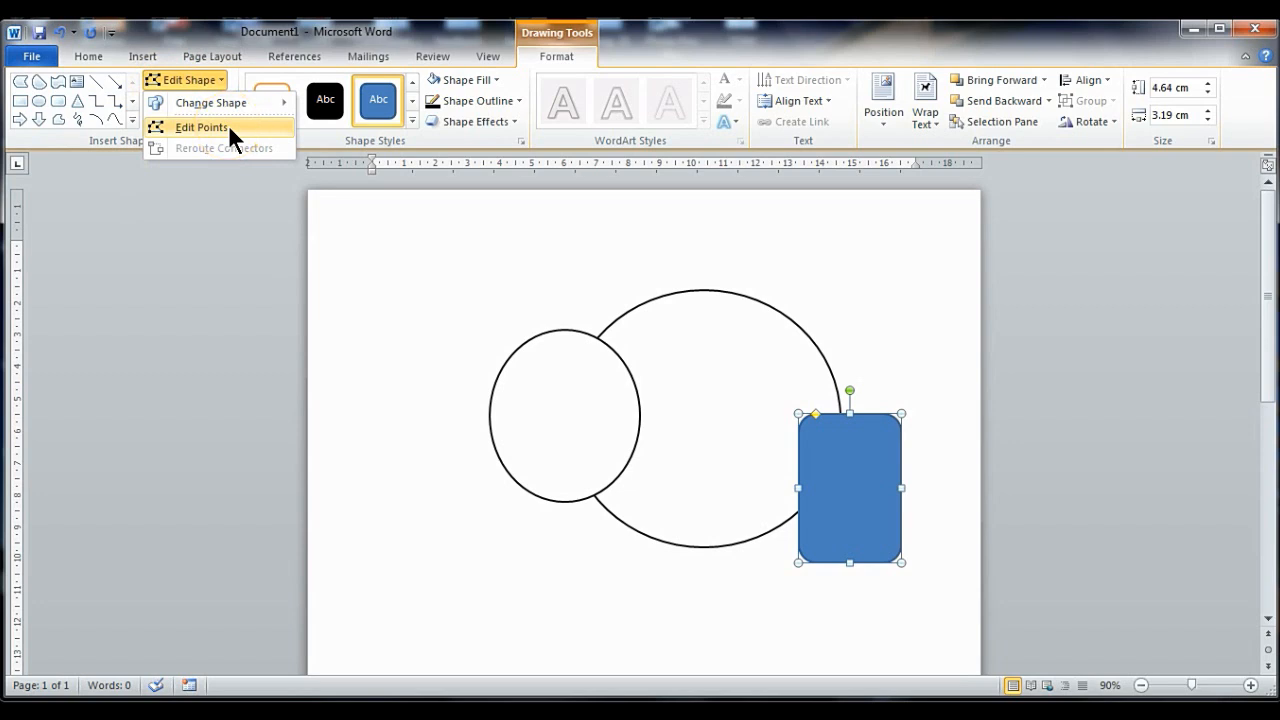
click(228, 124)
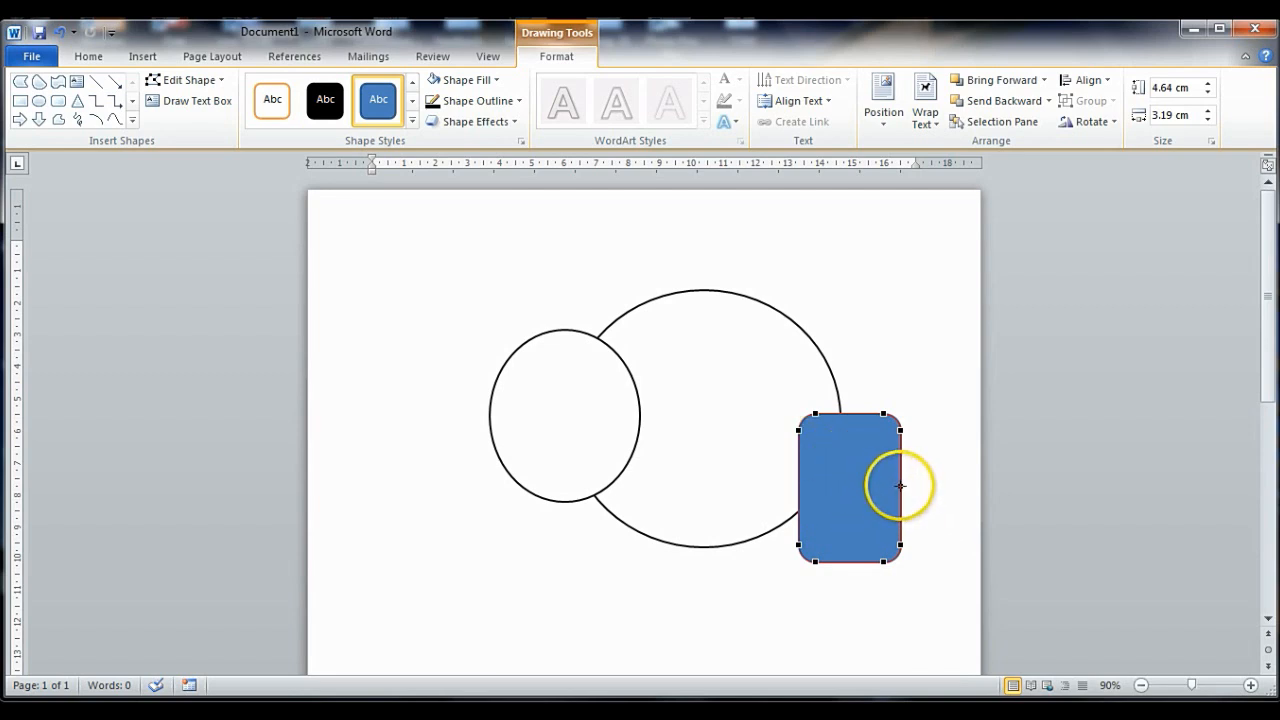
drag(900, 485, 874, 491)
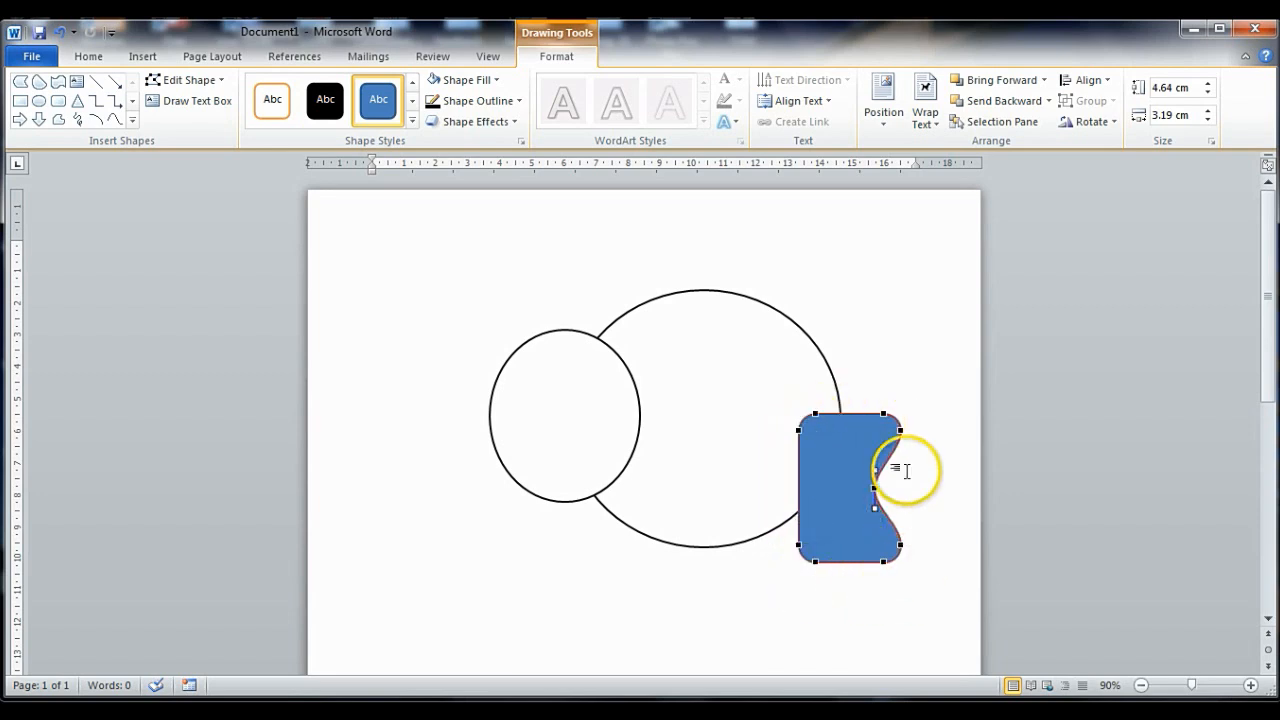
Move the points at the notched shape's upper and lower left corners inward so its left side becomes shorter and tapered
click(816, 562)
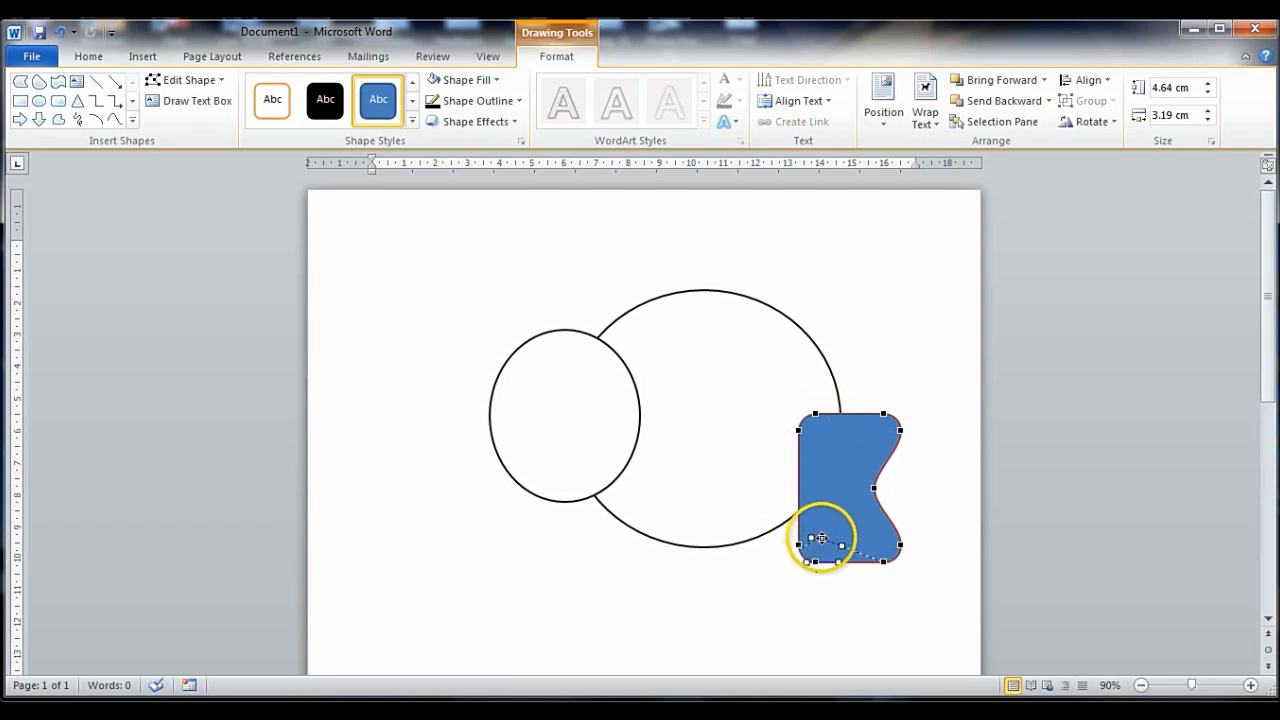
drag(820, 535, 823, 537)
mouse_move(816, 415)
mouse_down()
mouse_move(826, 452)
mouse_move(826, 438)
mouse_up()
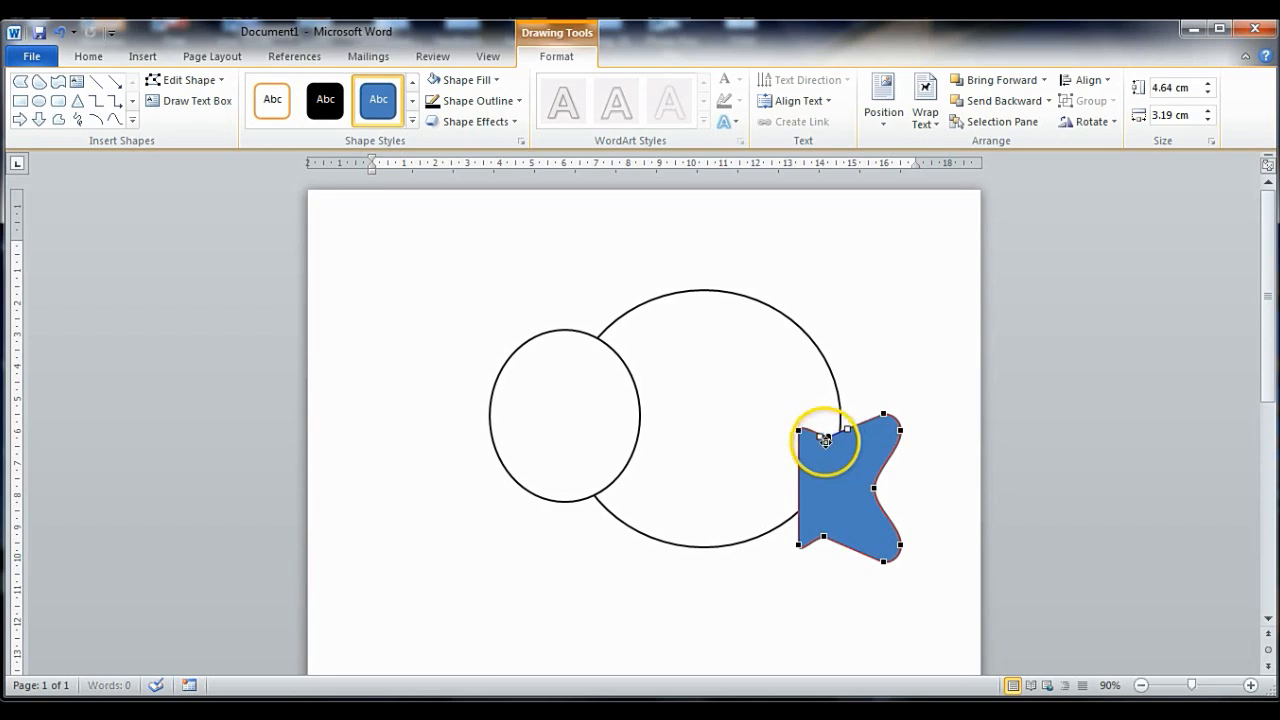
click(799, 546)
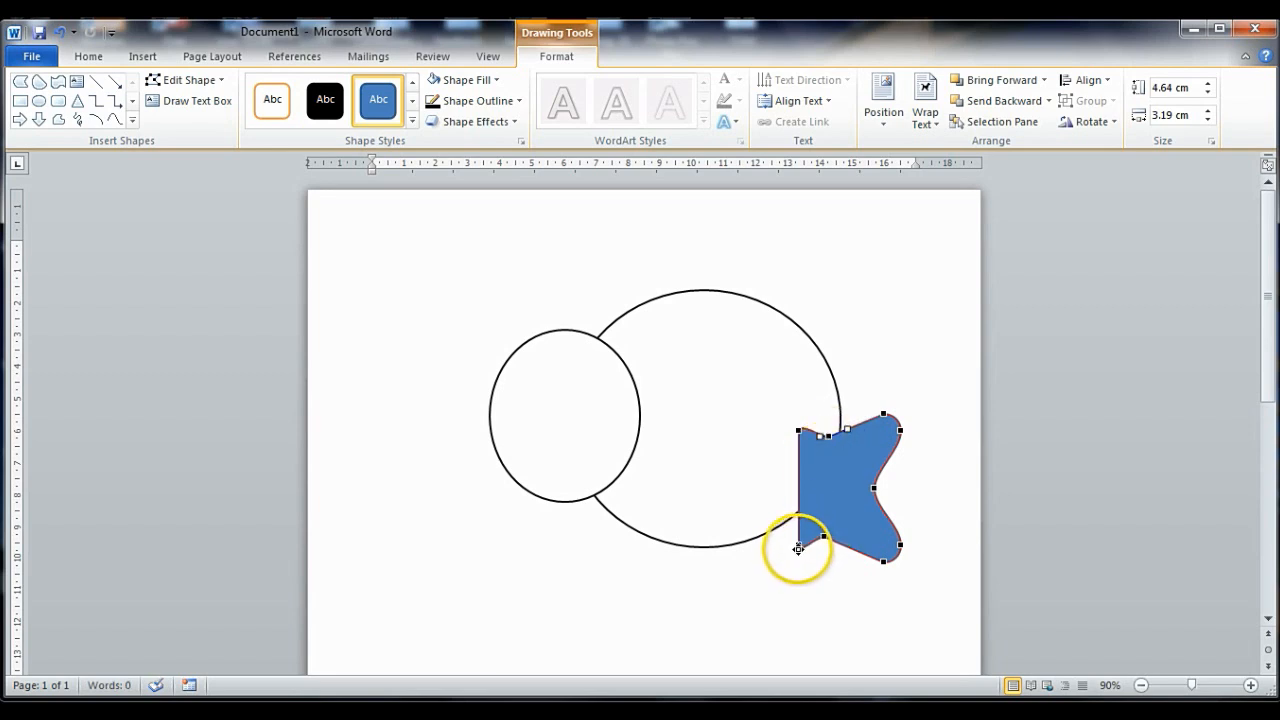
drag(799, 546, 810, 515)
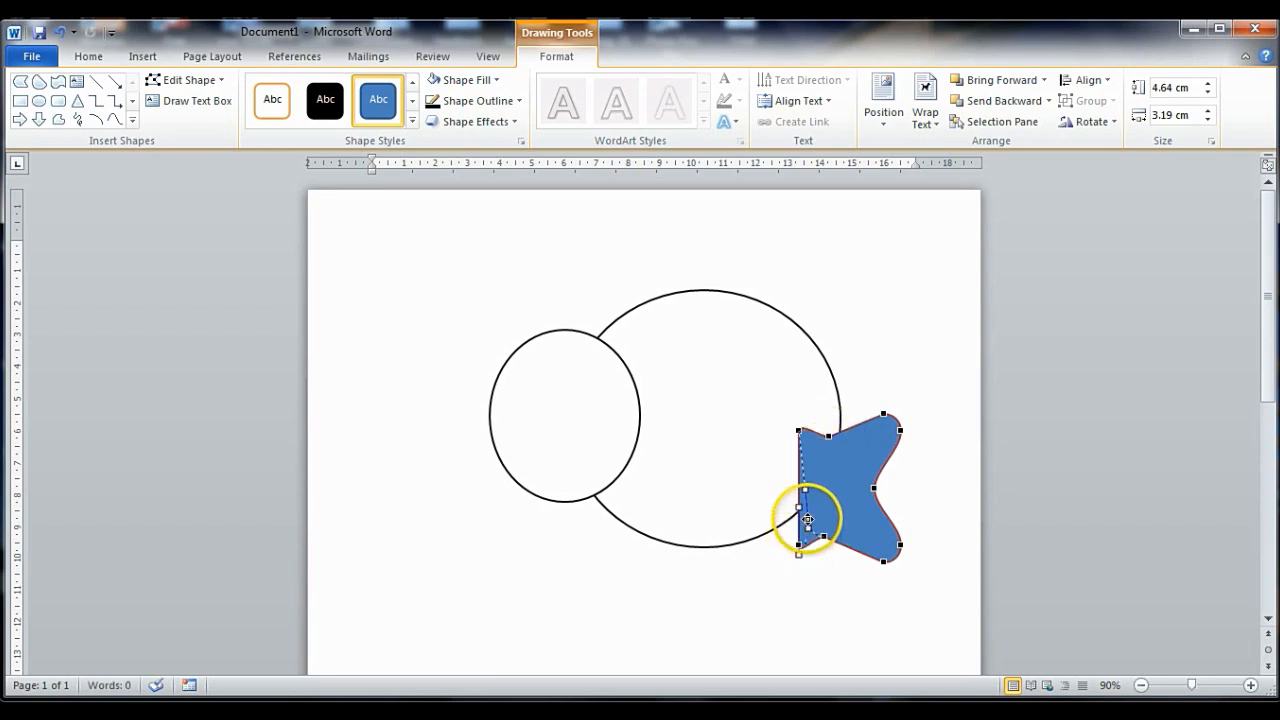
click(800, 432)
drag(799, 430, 810, 466)
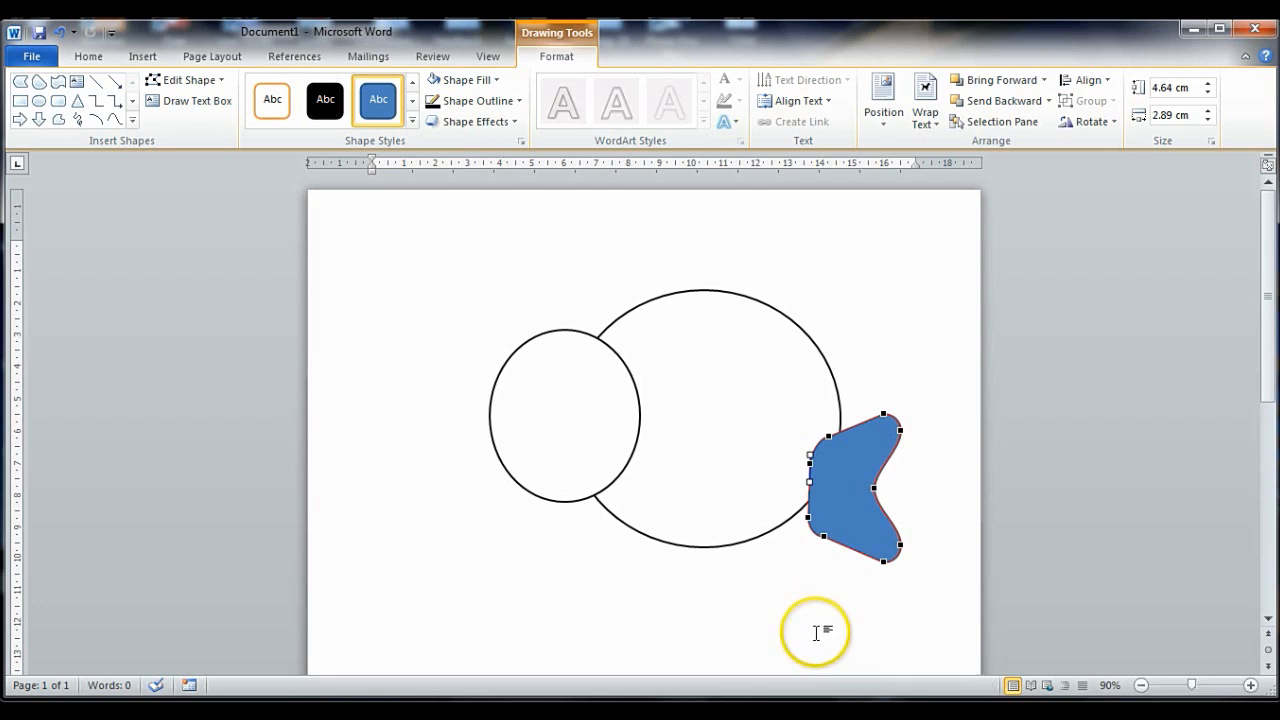
Give the notched shape a white fill and black outline, and nudge it up slightly
click(428, 75)
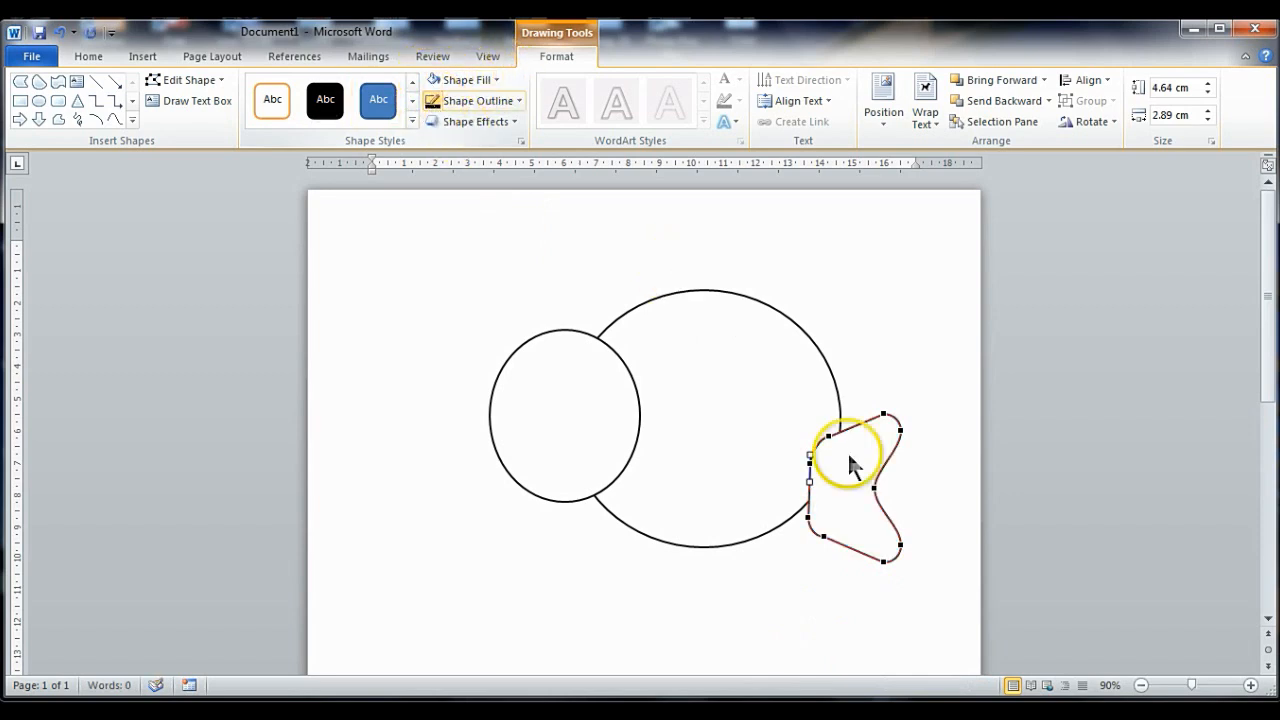
click(811, 588)
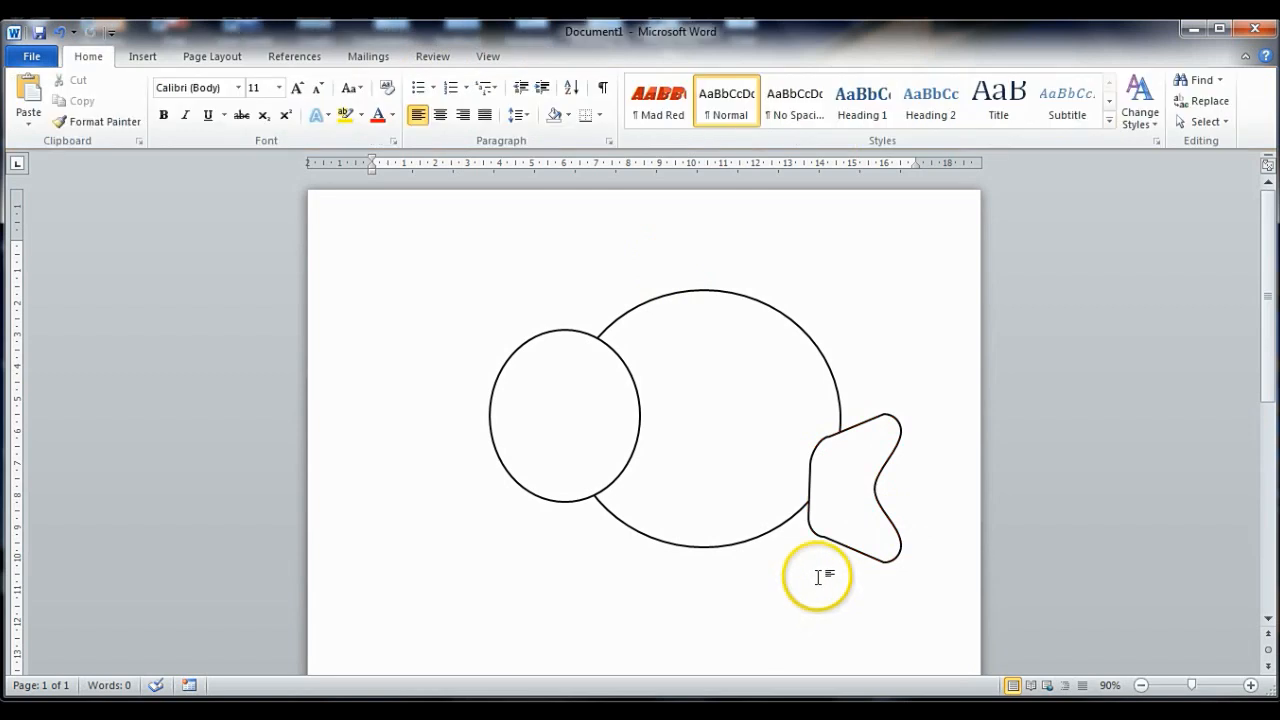
click(850, 460)
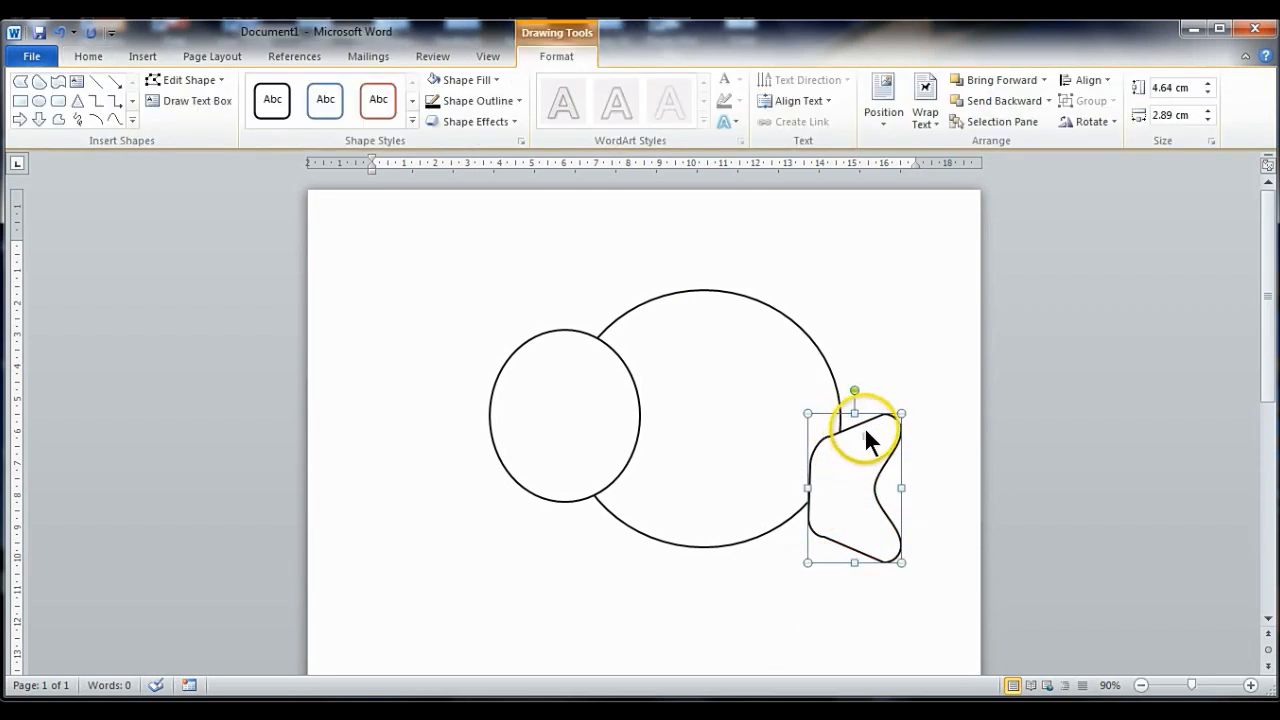
drag(863, 431, 861, 426)
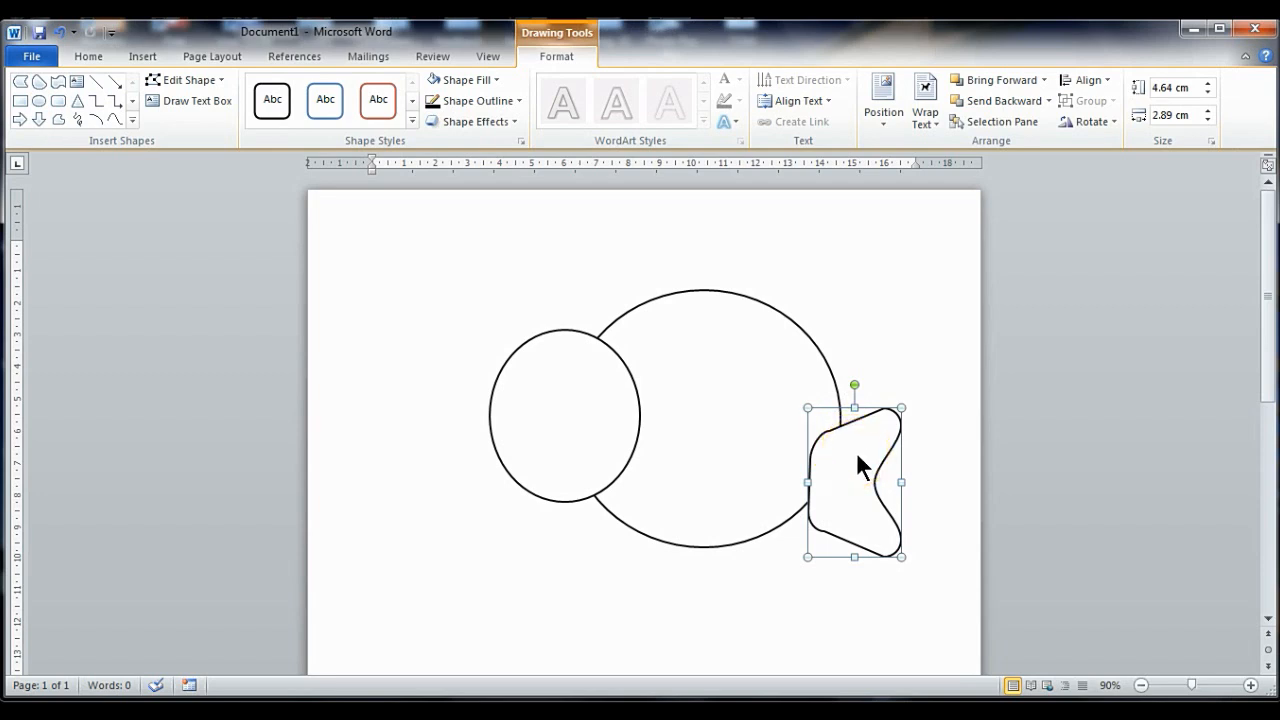
Duplicate the notched shape, placing one on the small oval's right edge and the other, flipped horizontally, on its left edge
key(ctrl+v)
drag(858, 488, 638, 387)
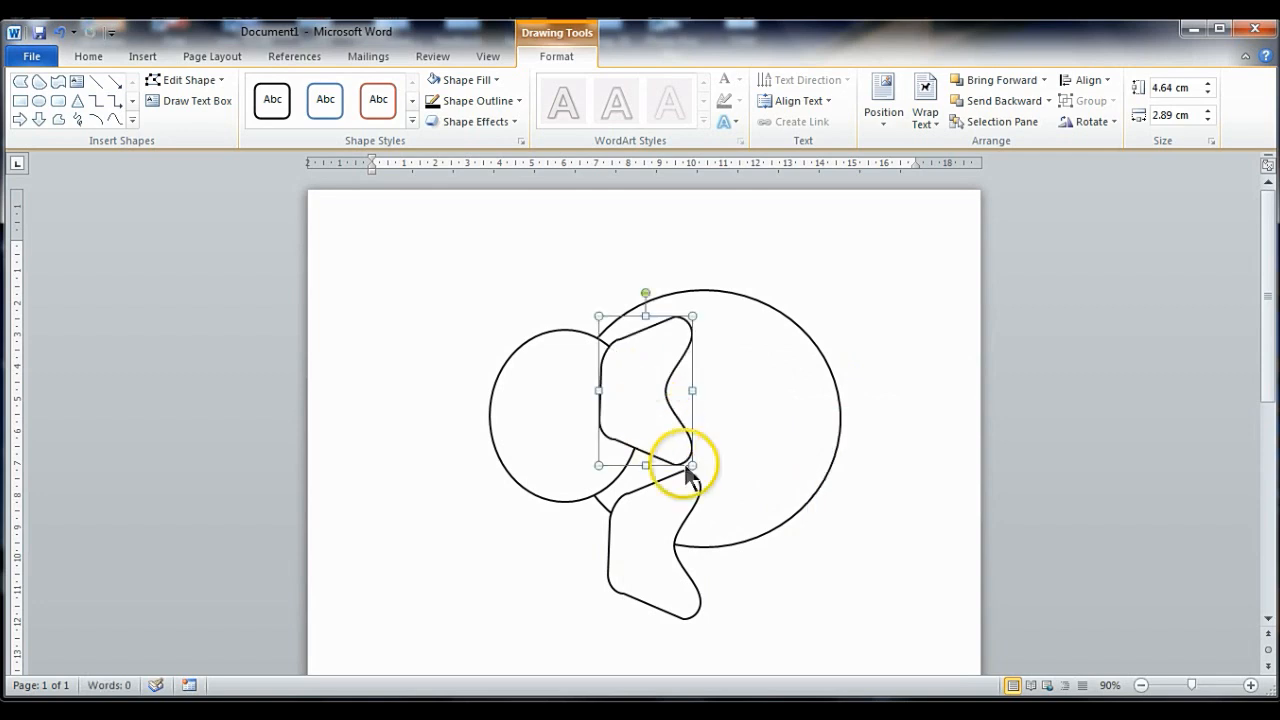
click(653, 538)
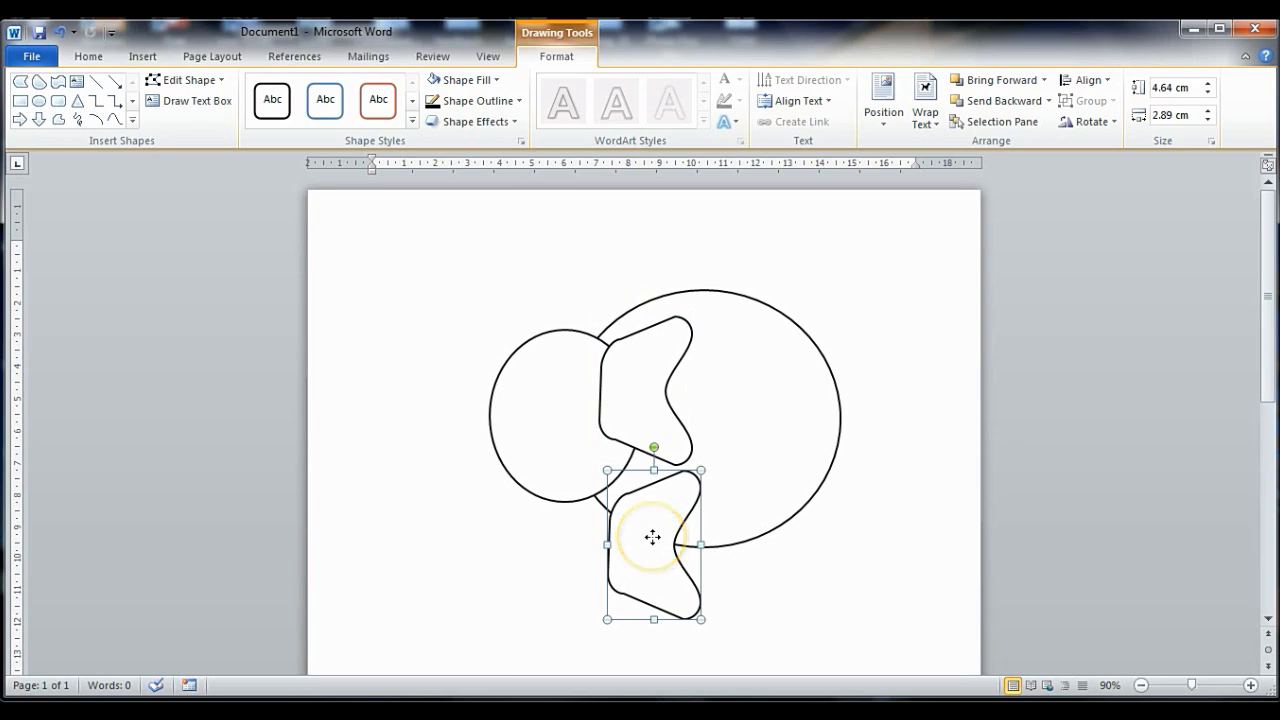
click(1113, 121)
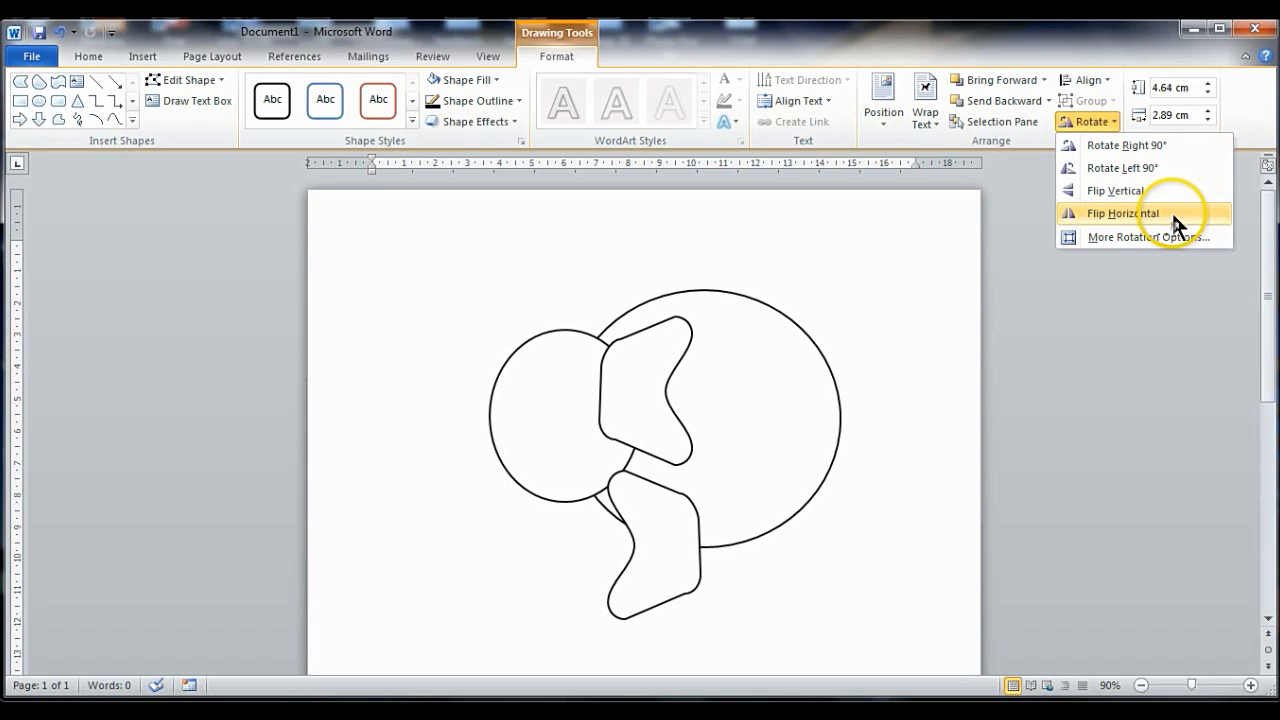
click(1175, 224)
drag(666, 549, 483, 401)
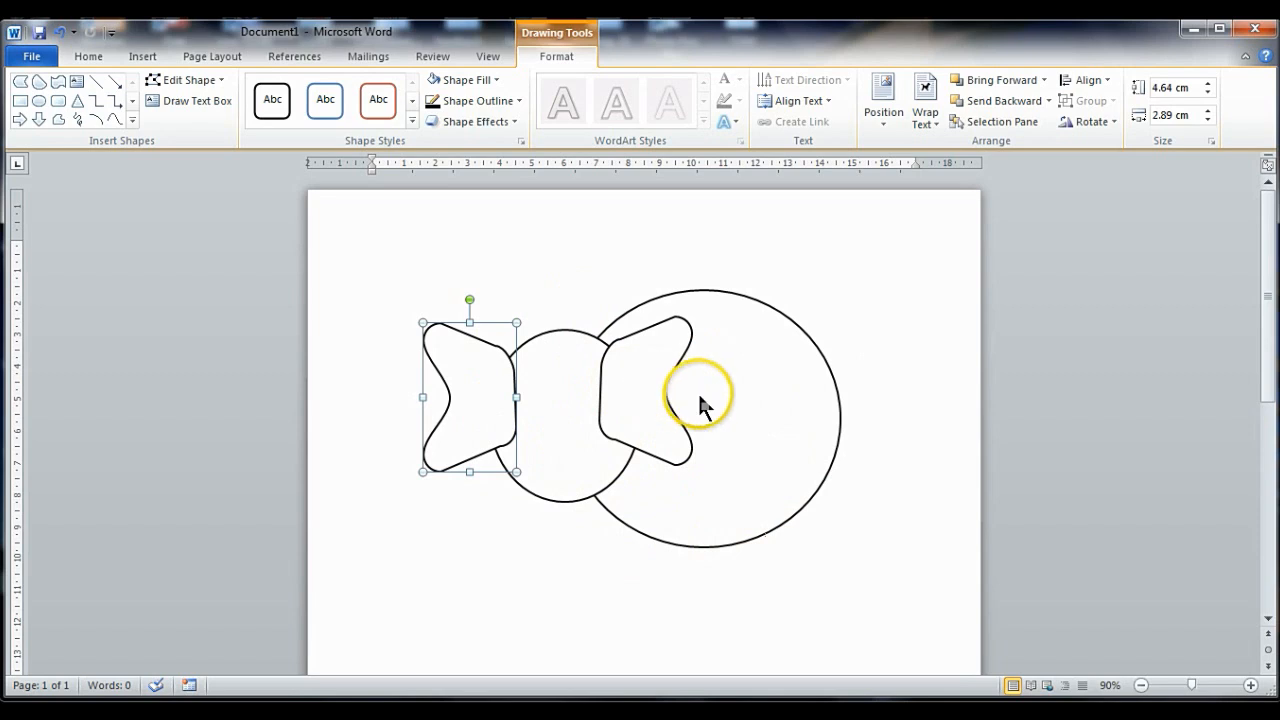
Send the right notched shape backward so it sits behind the small oval
click(642, 332)
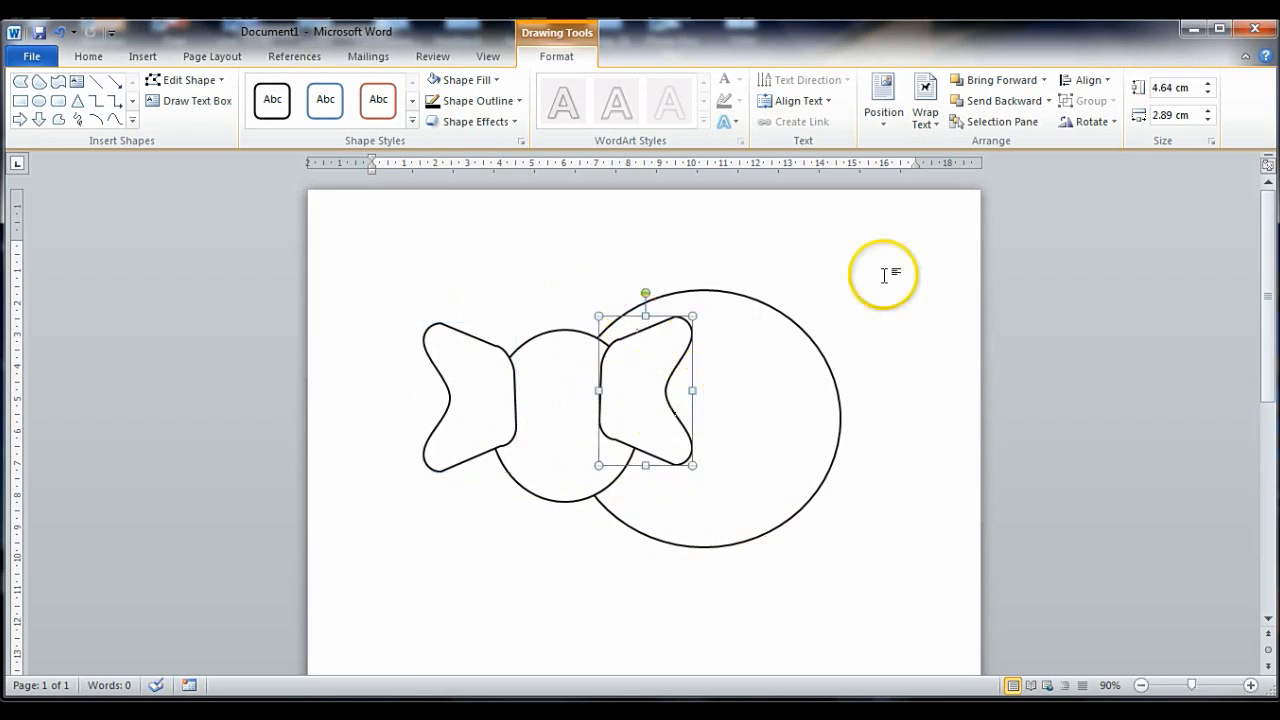
click(1048, 100)
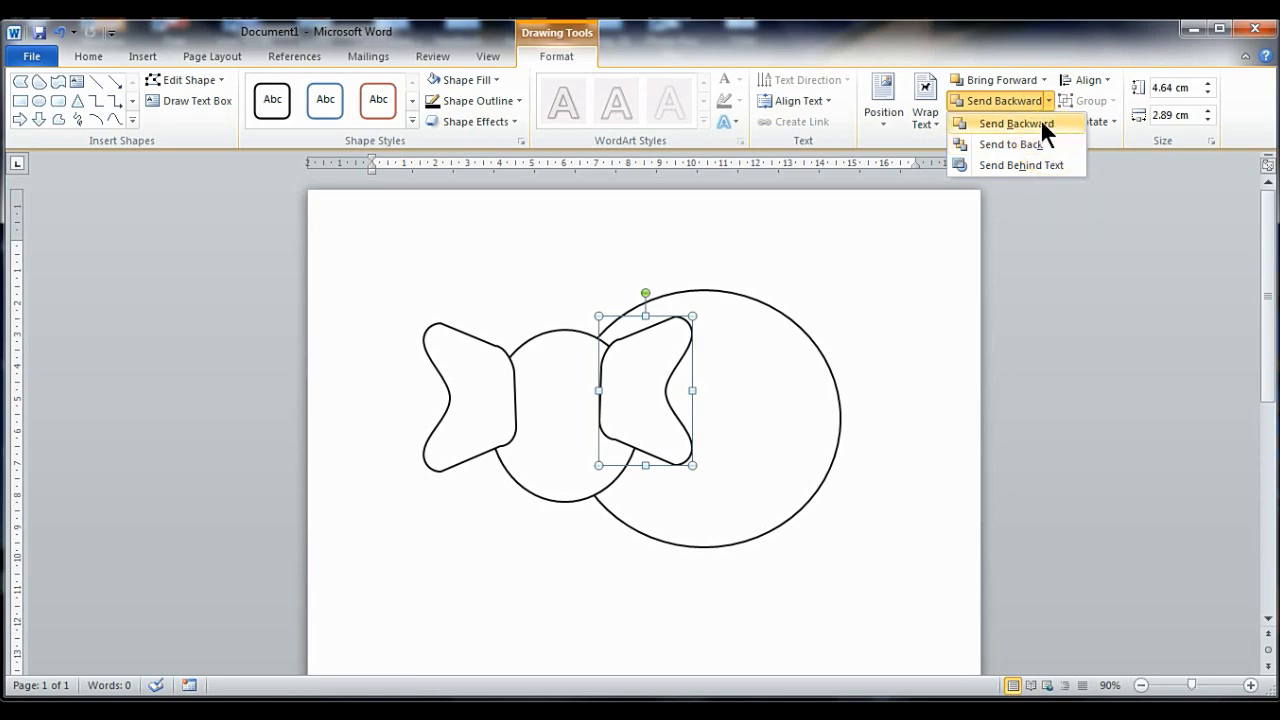
click(1040, 119)
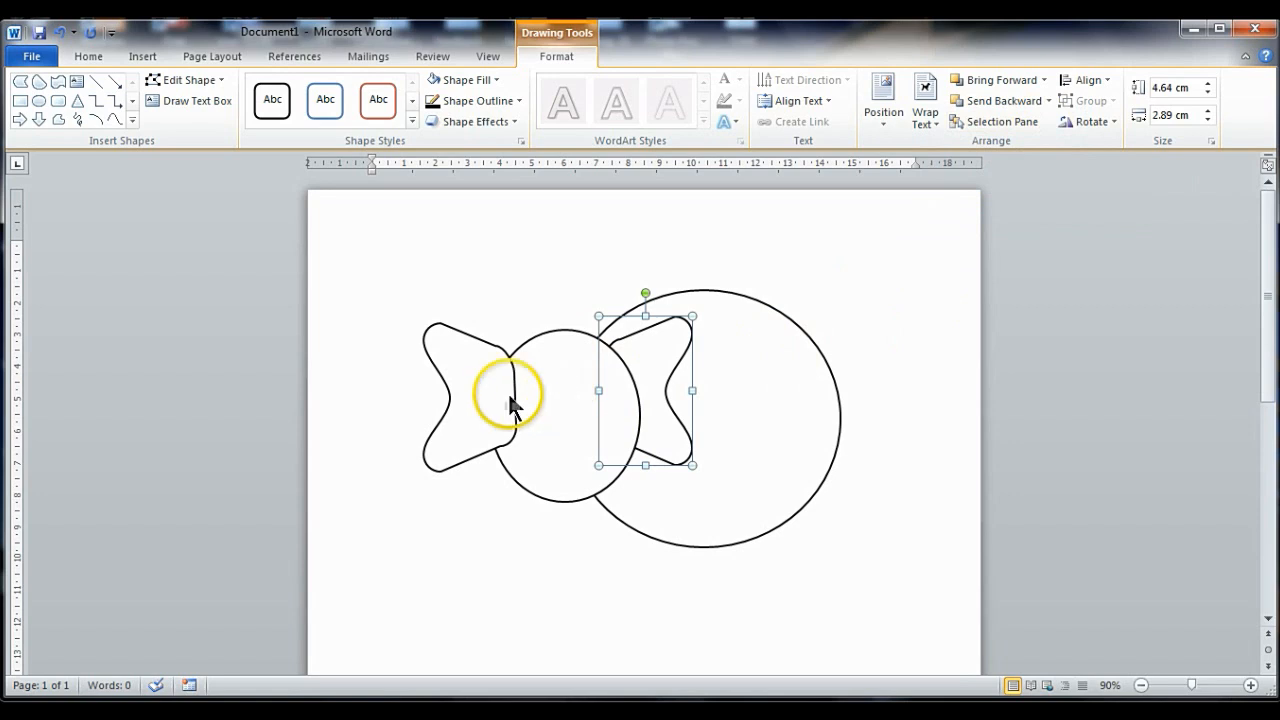
Send the left notched shape backward so it sits behind the small oval
click(466, 336)
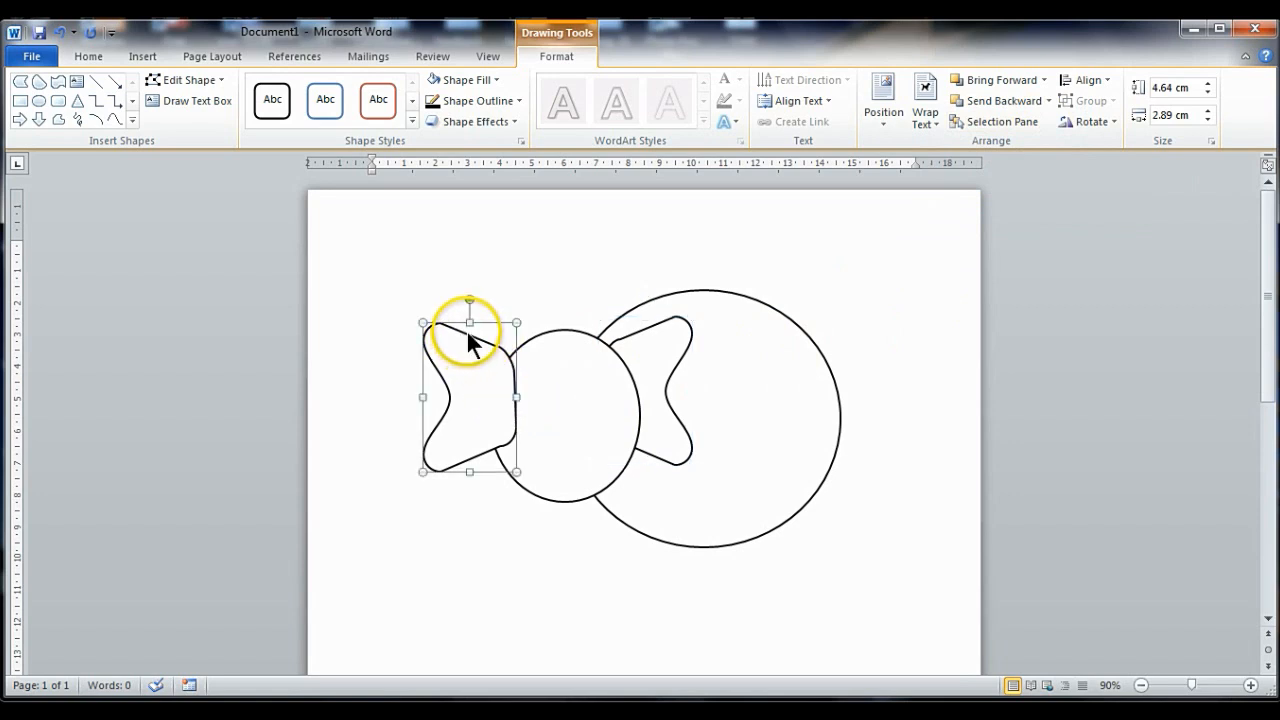
click(1018, 104)
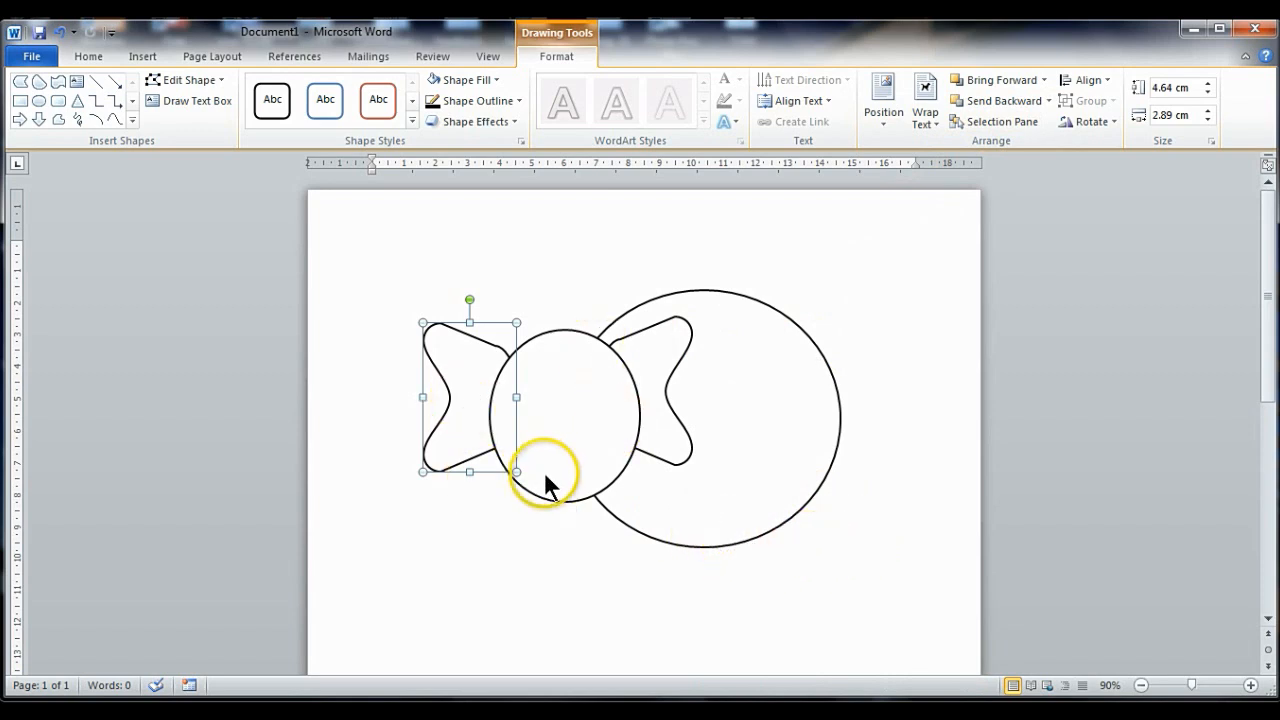
Edit the small oval's points, pulling its bottom point down and slightly left and bending its lower left side inward to form a trunk
click(582, 460)
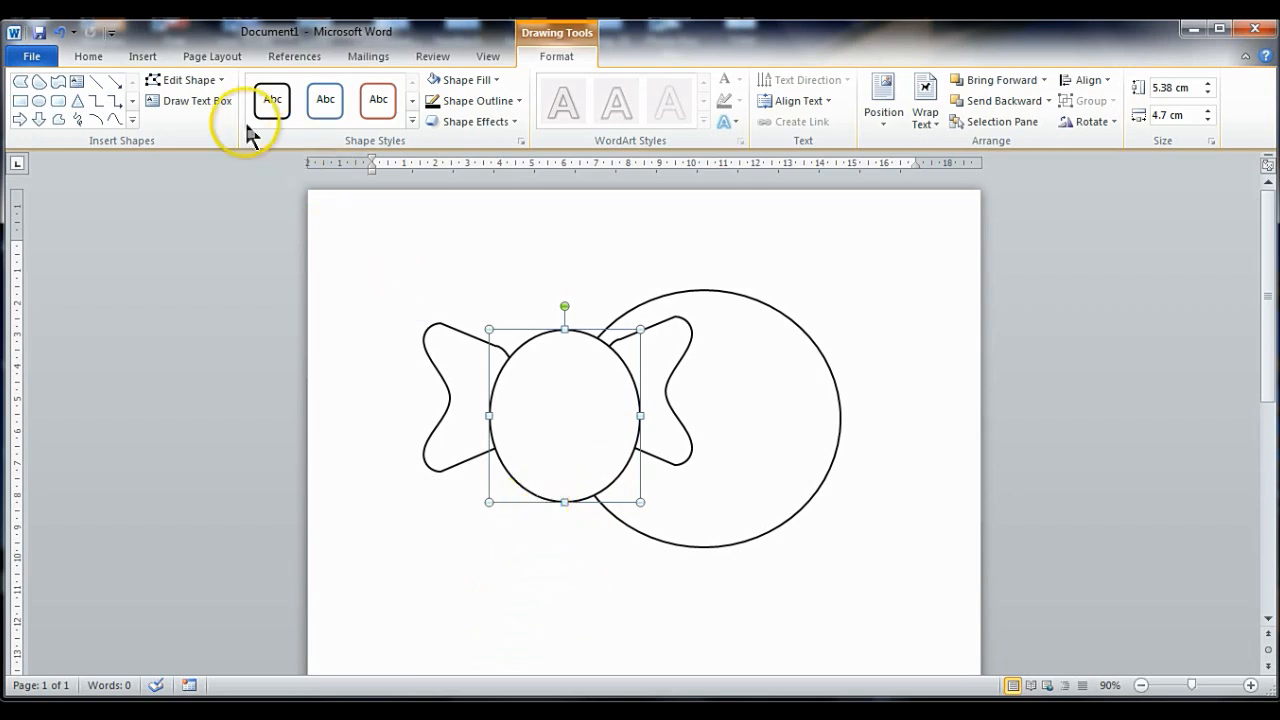
click(211, 79)
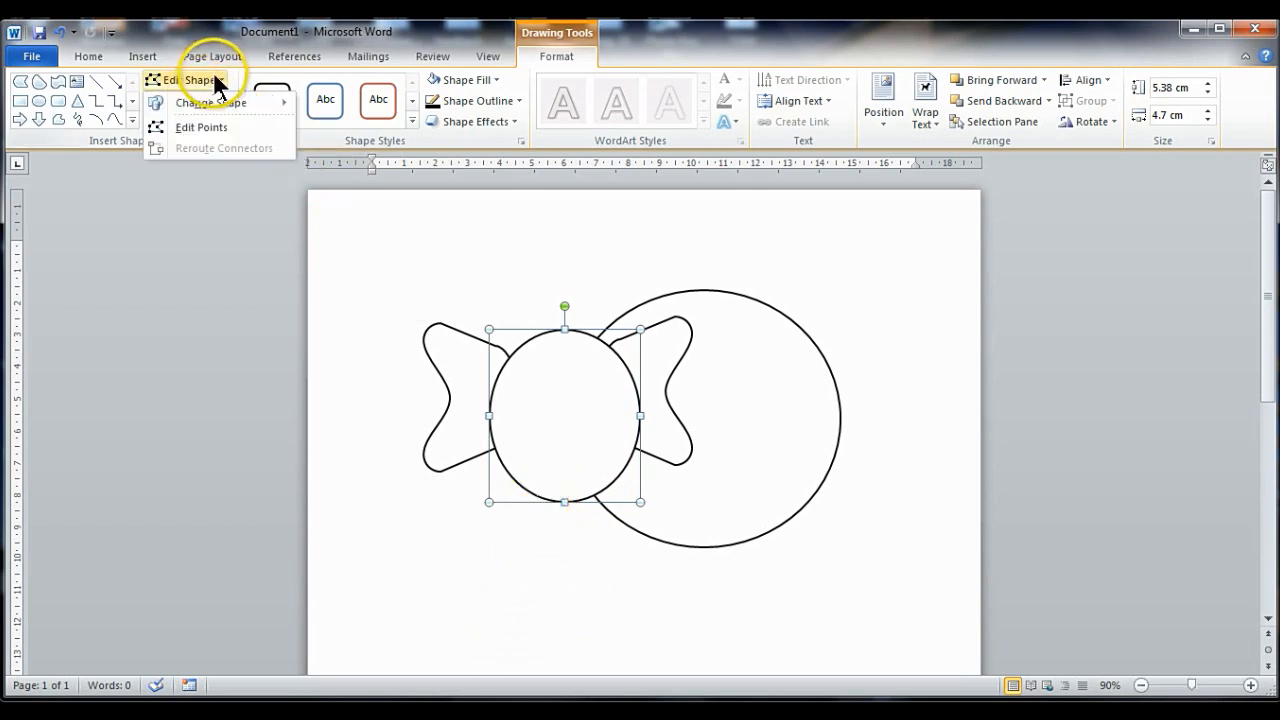
click(222, 136)
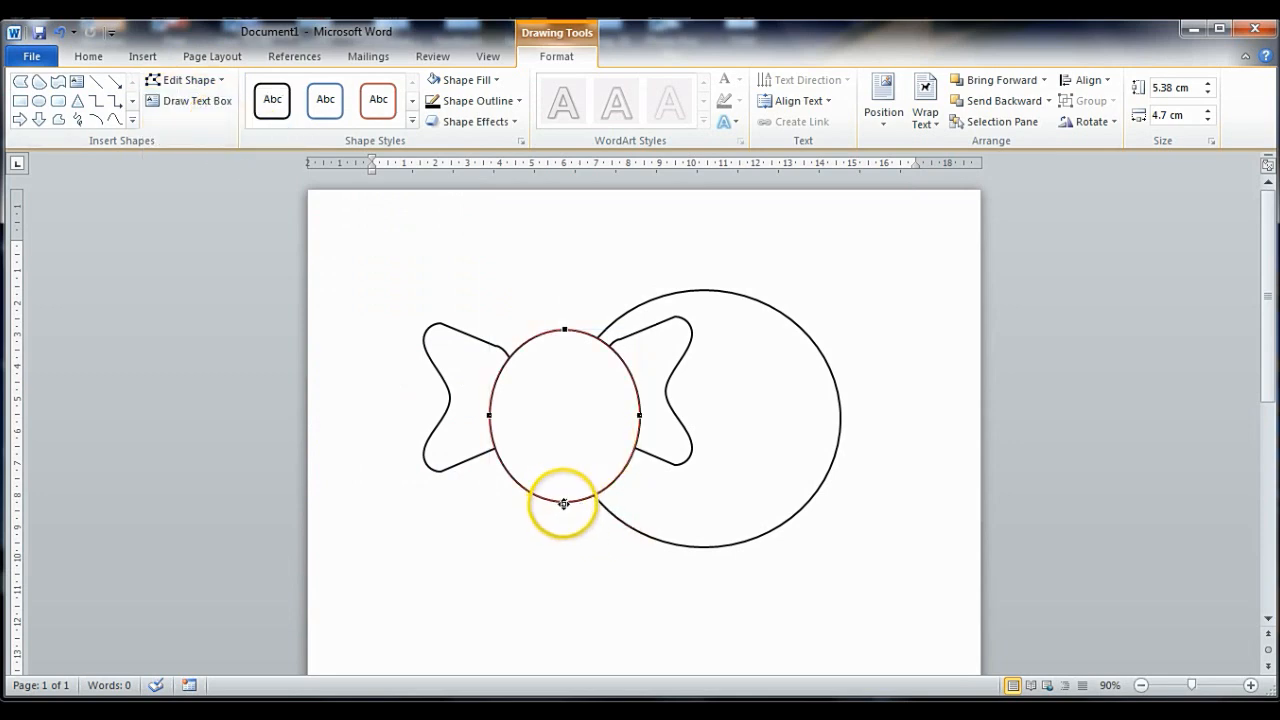
drag(564, 507, 525, 612)
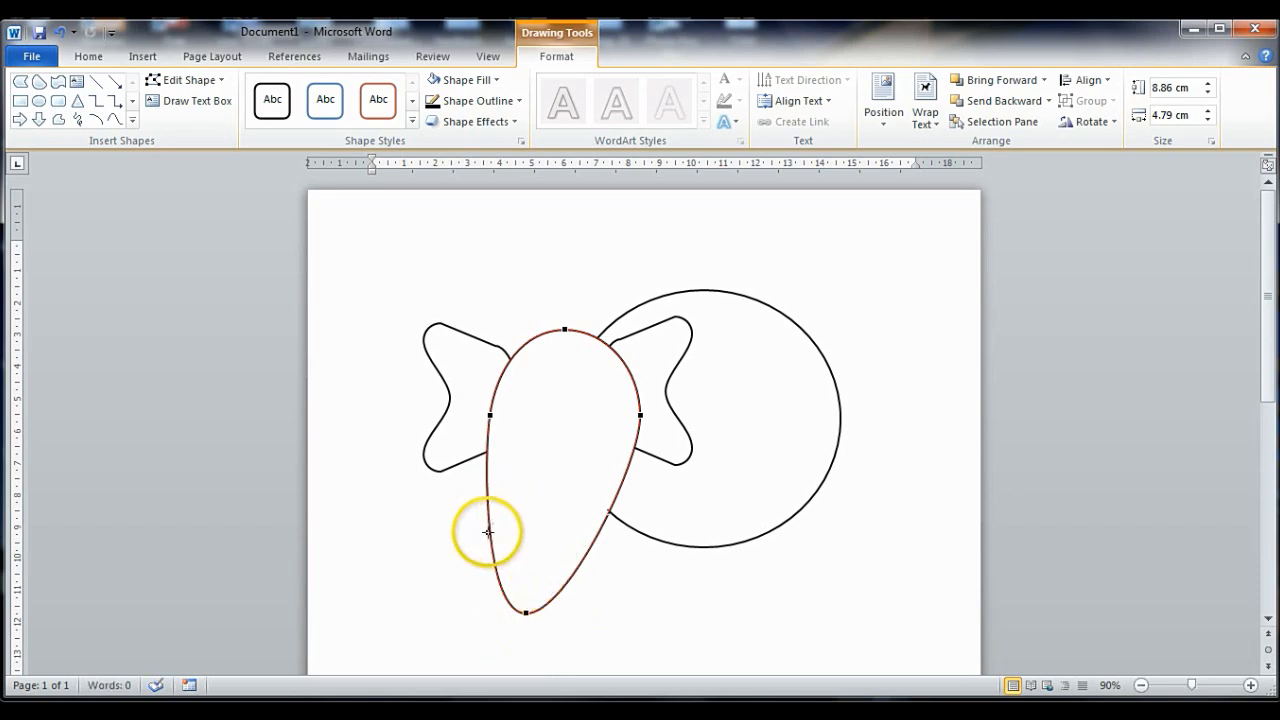
drag(489, 532, 541, 493)
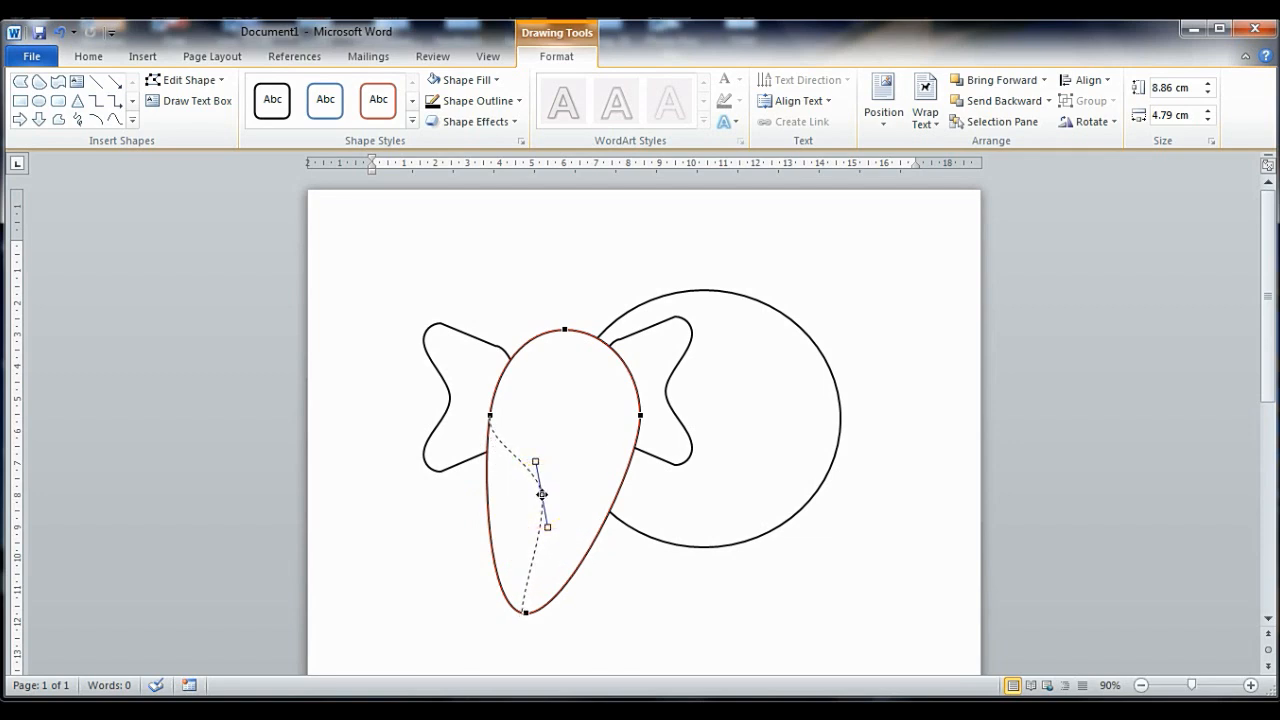
drag(537, 493, 545, 496)
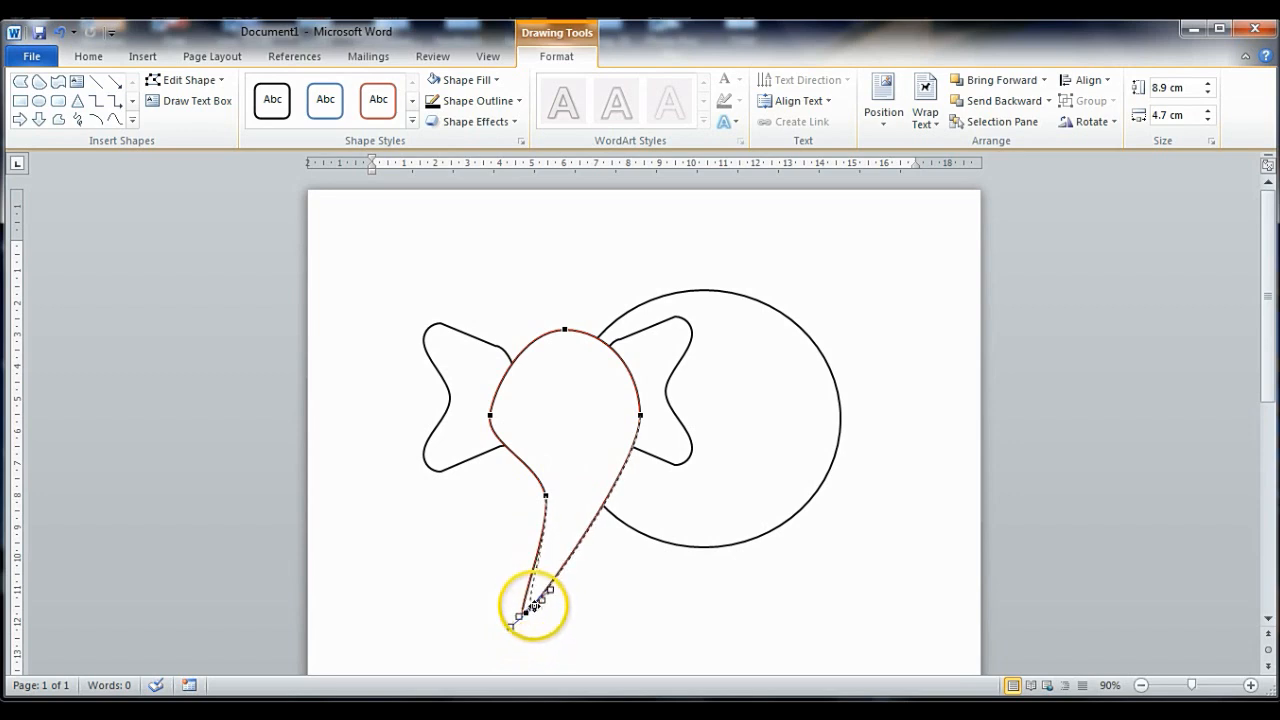
Adjust the points and curve handles at the trunk's lower end to form a small rounded tip with a pointed left corner
mouse_move(525, 614)
mouse_down()
mouse_move(496, 610)
mouse_move(509, 605)
mouse_up()
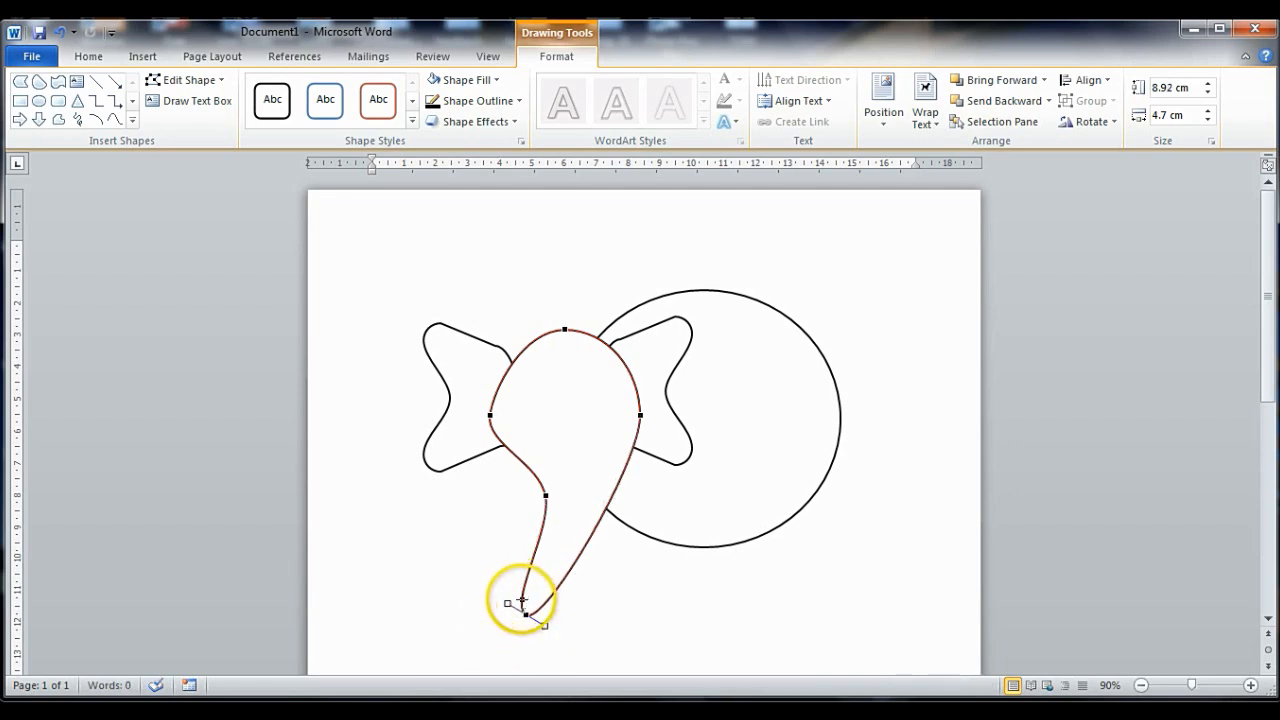
mouse_move(520, 600)
mouse_down()
mouse_move(511, 576)
mouse_move(500, 586)
mouse_move(509, 605)
mouse_move(539, 618)
mouse_move(506, 609)
mouse_up()
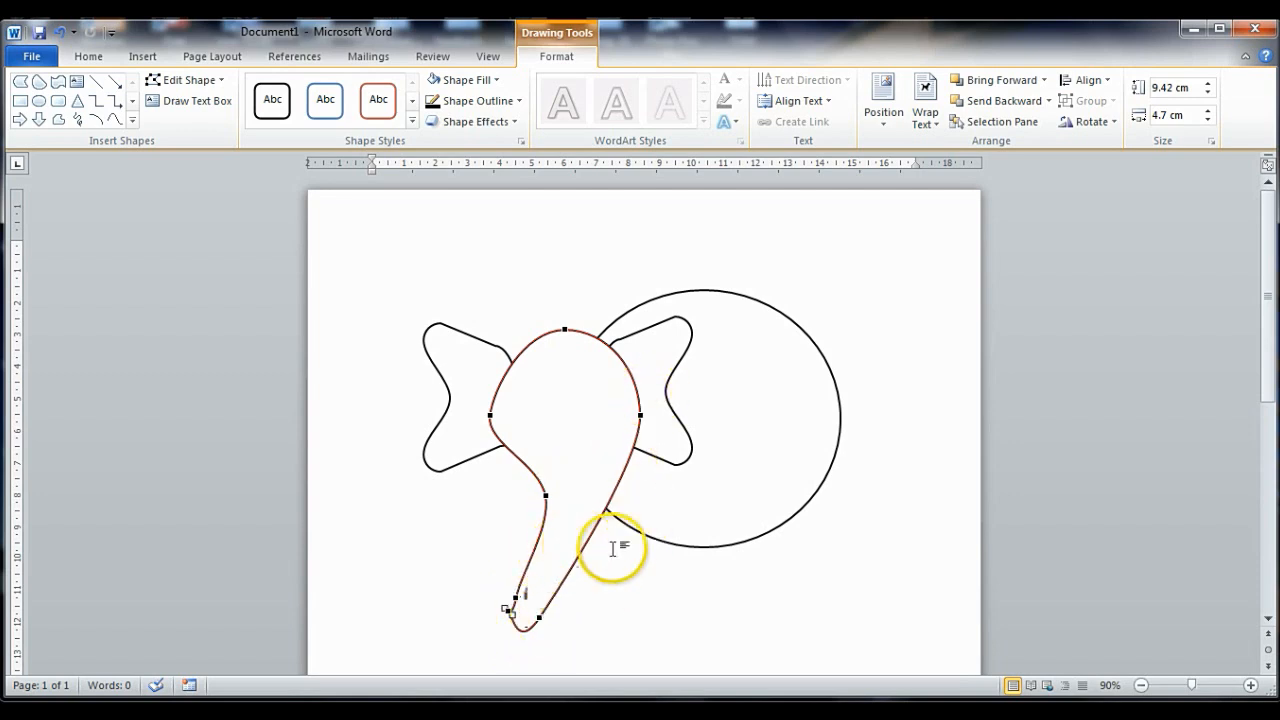
click(677, 581)
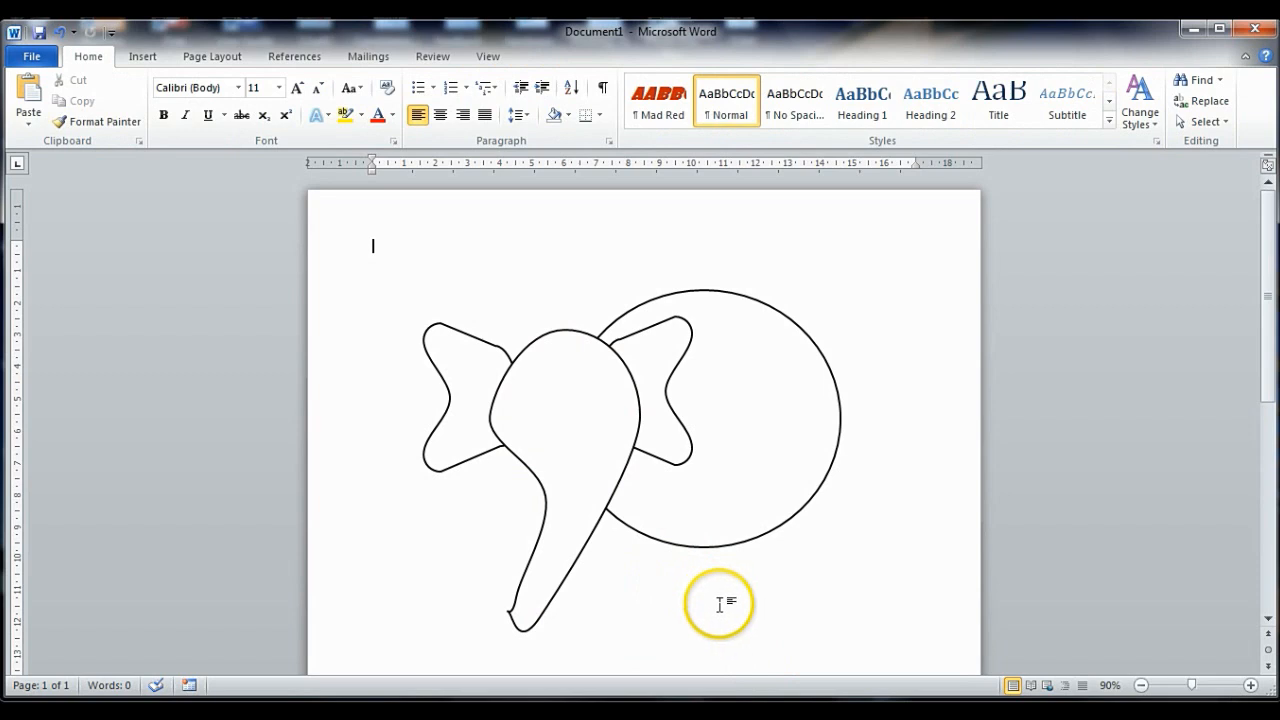
Draw an upright rounded rectangle about 4.23 by 2.33 cm over the large circle's lower right edge, with white fill and black outline
click(143, 52)
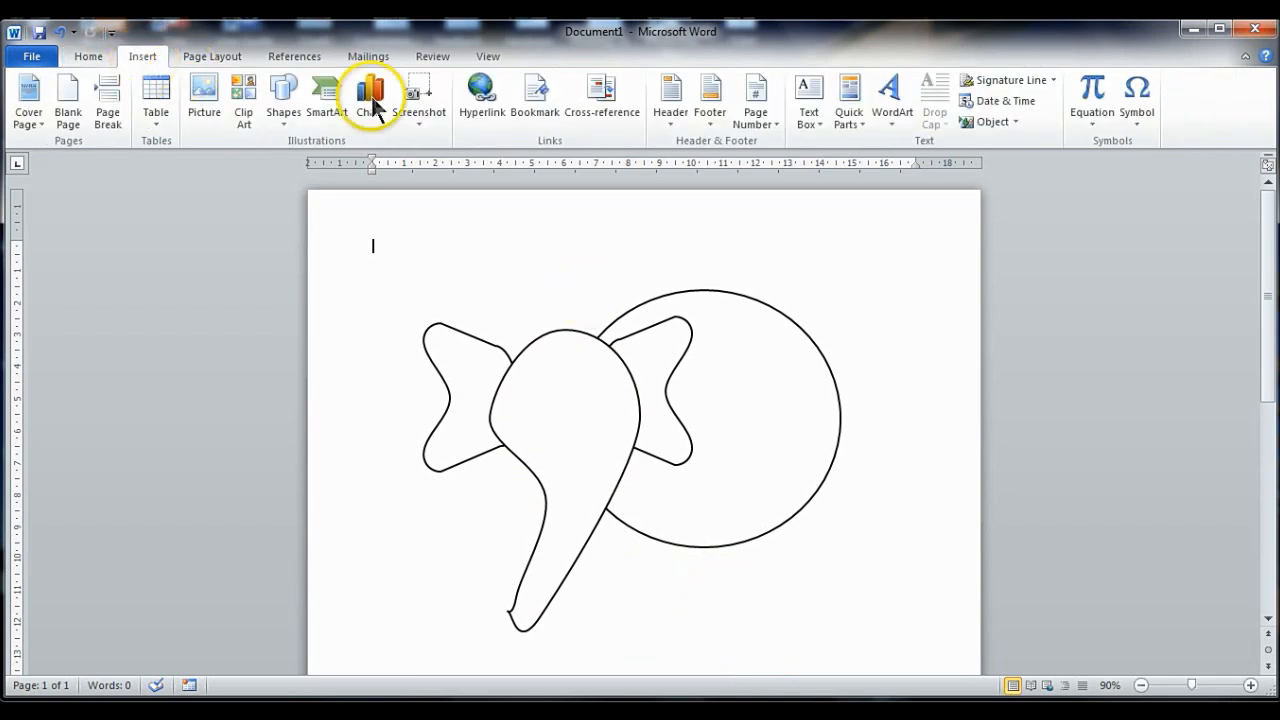
click(280, 120)
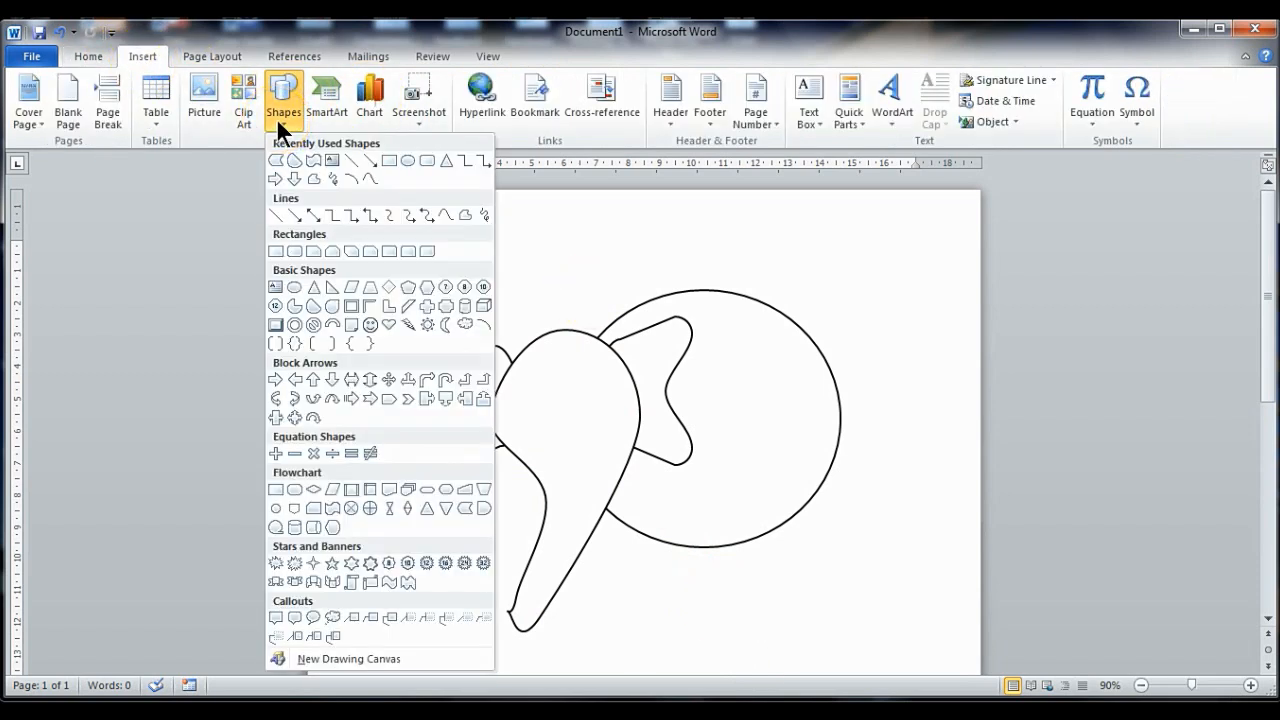
click(429, 162)
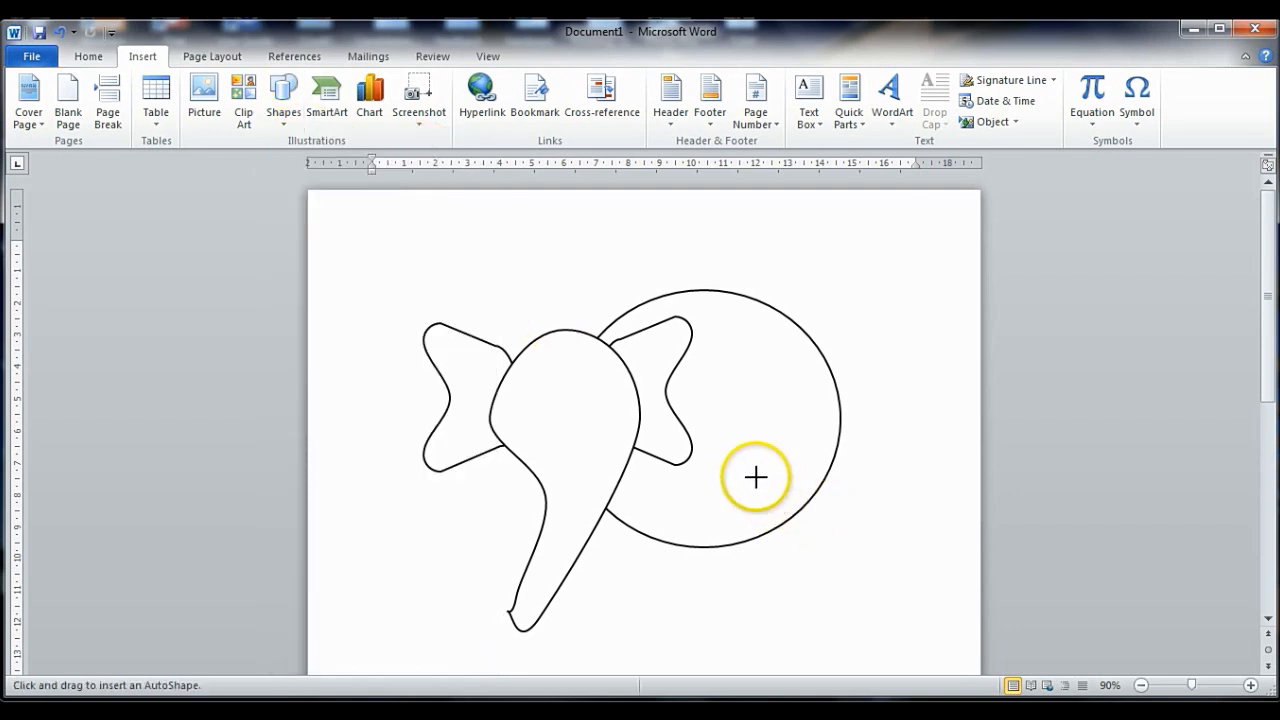
mouse_move(748, 470)
mouse_down()
mouse_move(829, 574)
mouse_move(823, 606)
mouse_up()
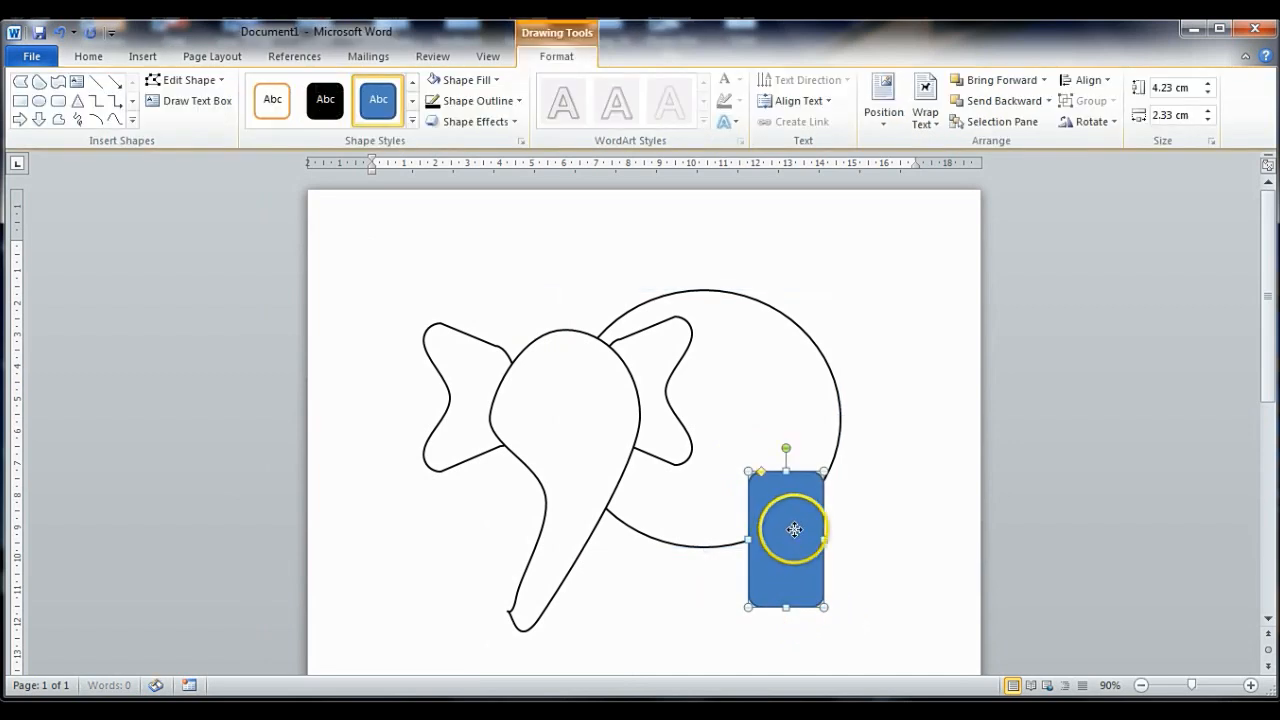
drag(797, 524, 795, 518)
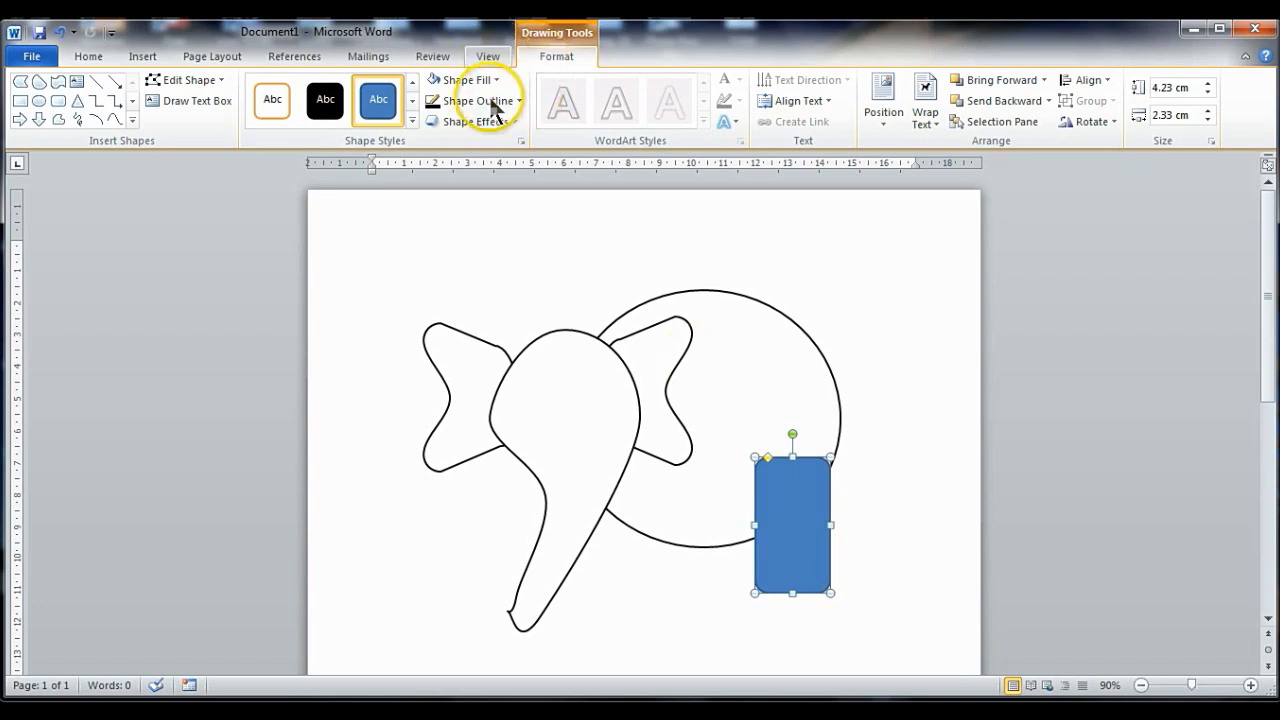
click(436, 84)
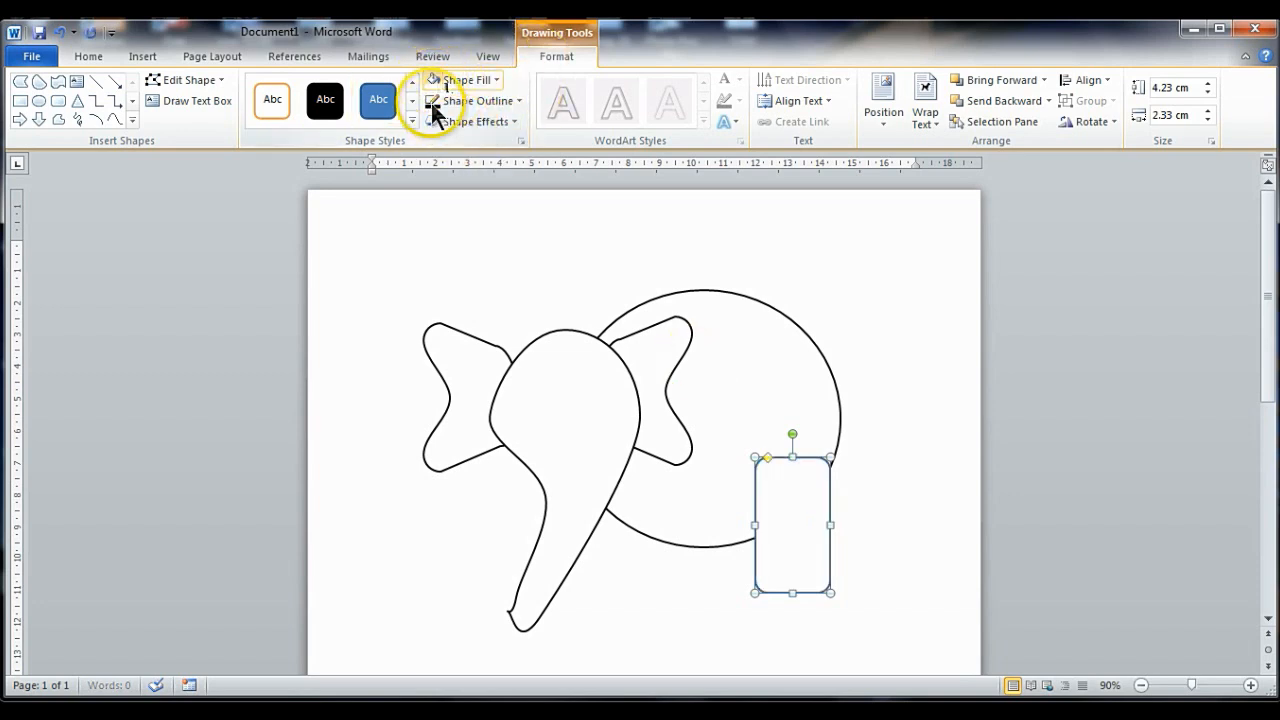
click(432, 99)
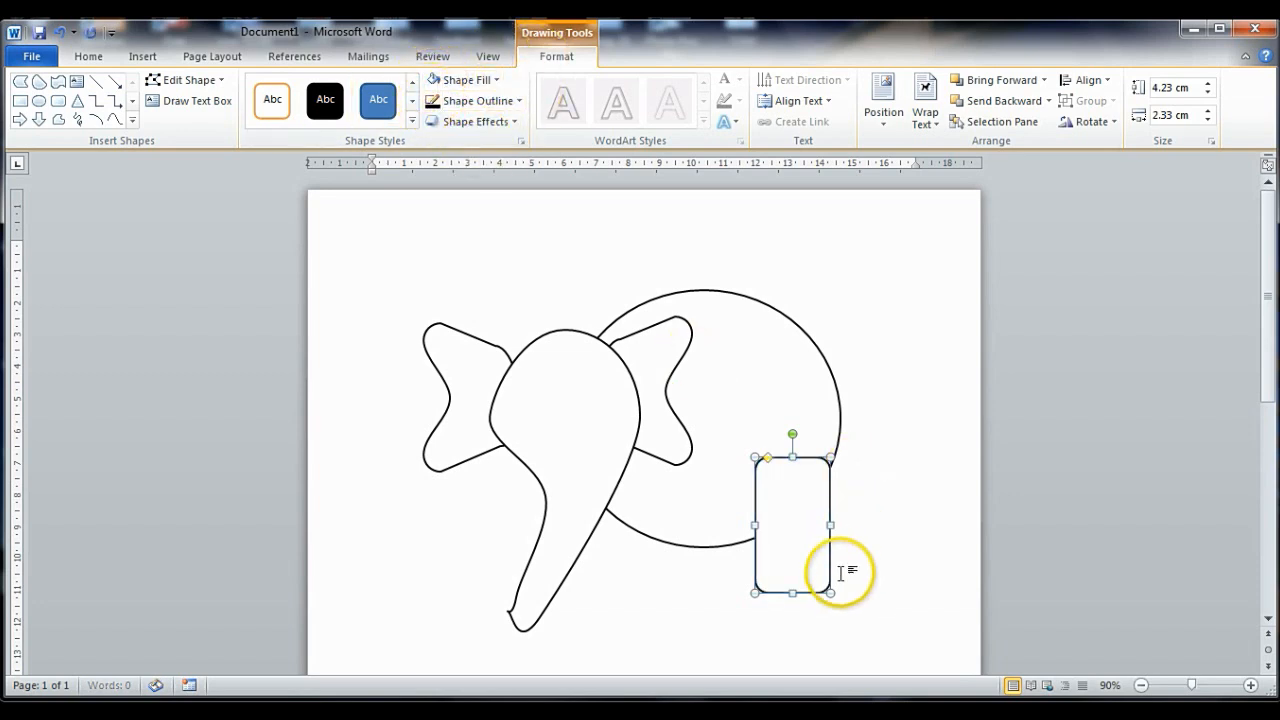
Edit the rounded rectangle's points, pulling the middle of both long sides inward to give it a narrow waist
click(188, 80)
click(203, 128)
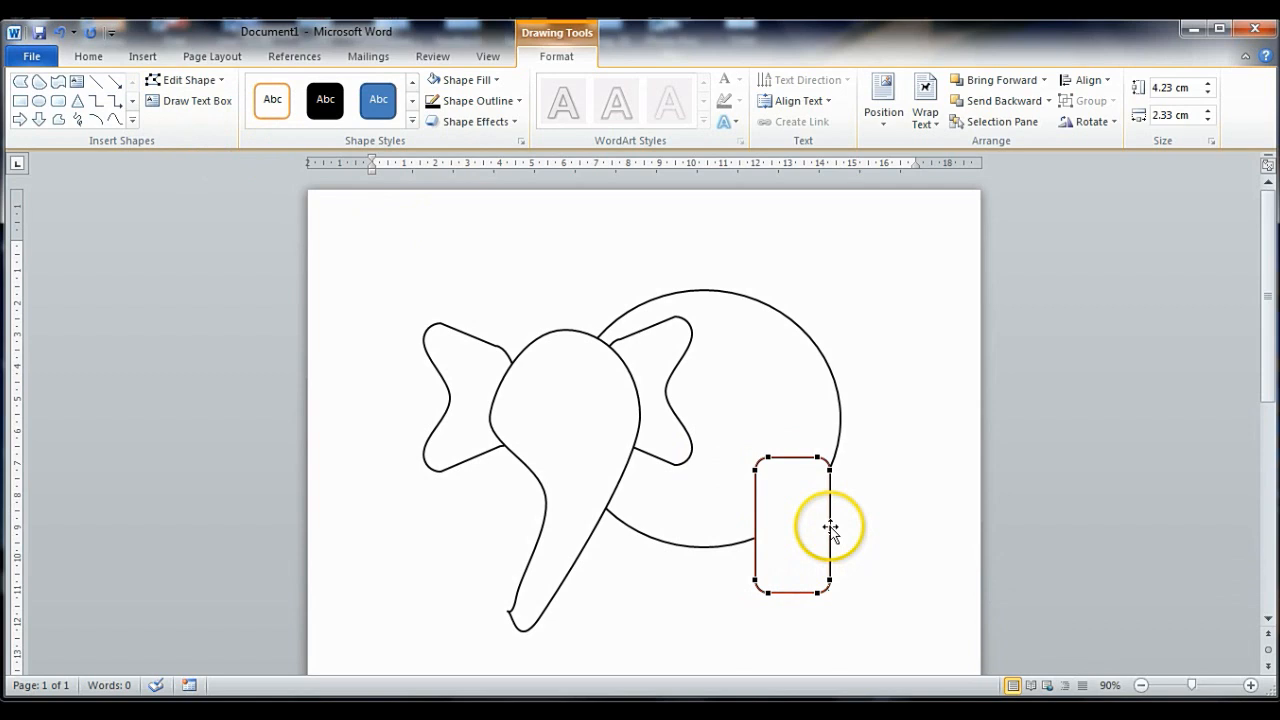
drag(830, 528, 803, 527)
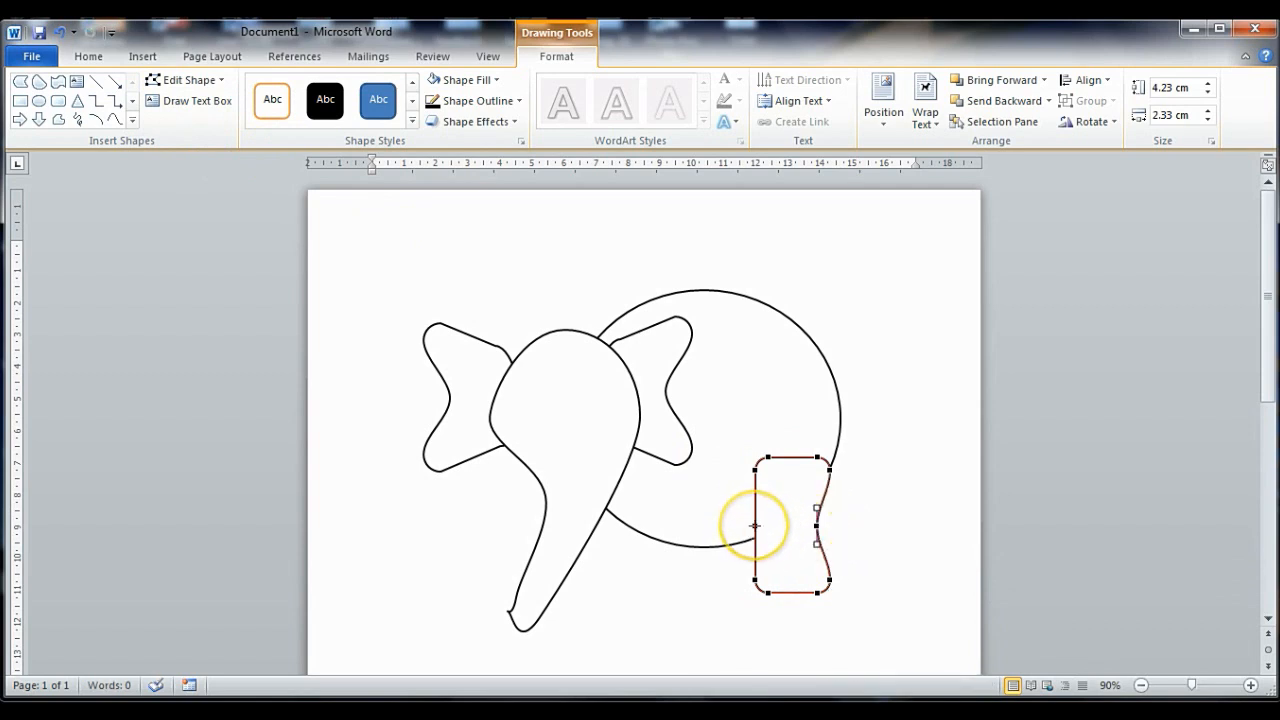
drag(755, 525, 765, 527)
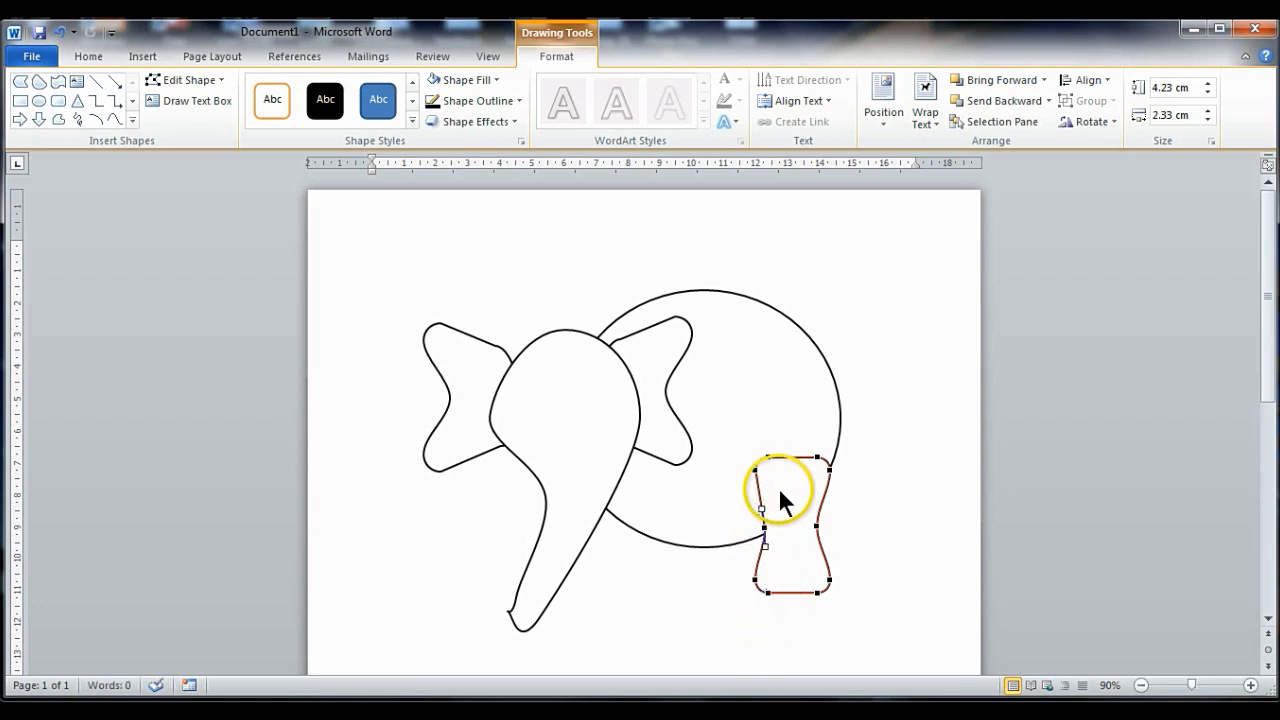
drag(803, 508, 817, 525)
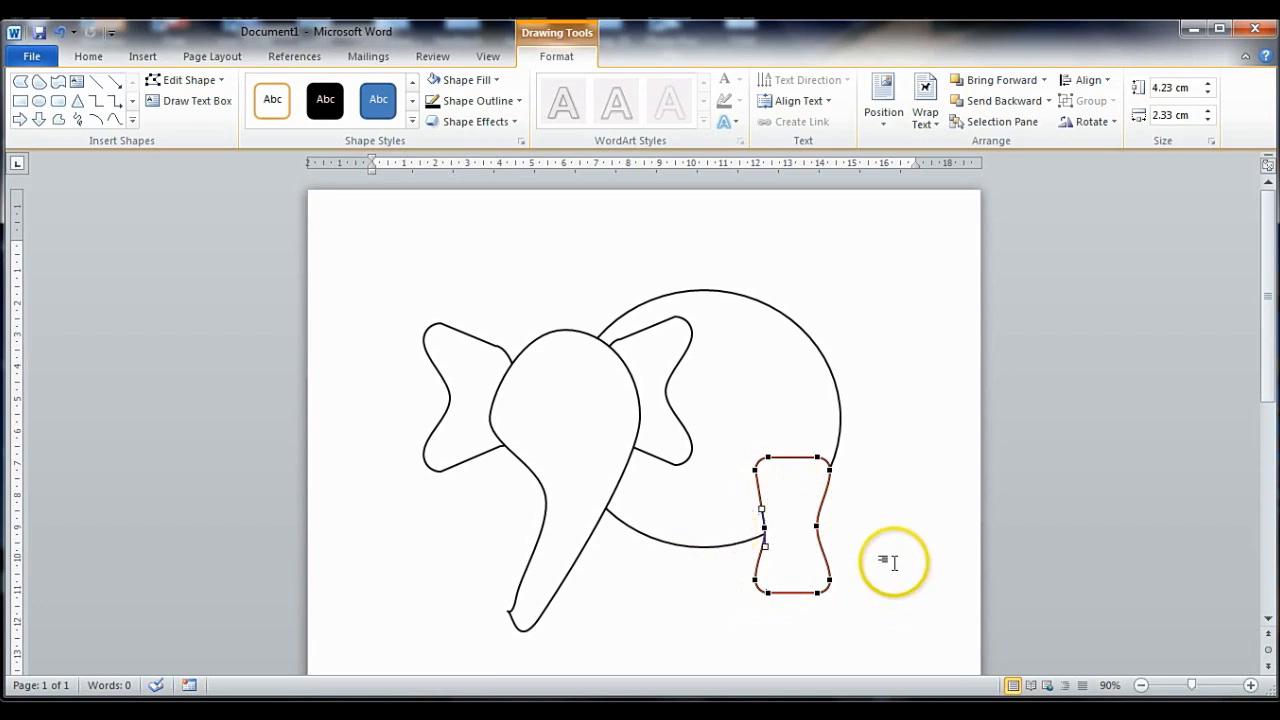
click(894, 562)
Enlarge the waisted leg shape to about 5.02 by 2.57 cm and nudge it up slightly
click(805, 583)
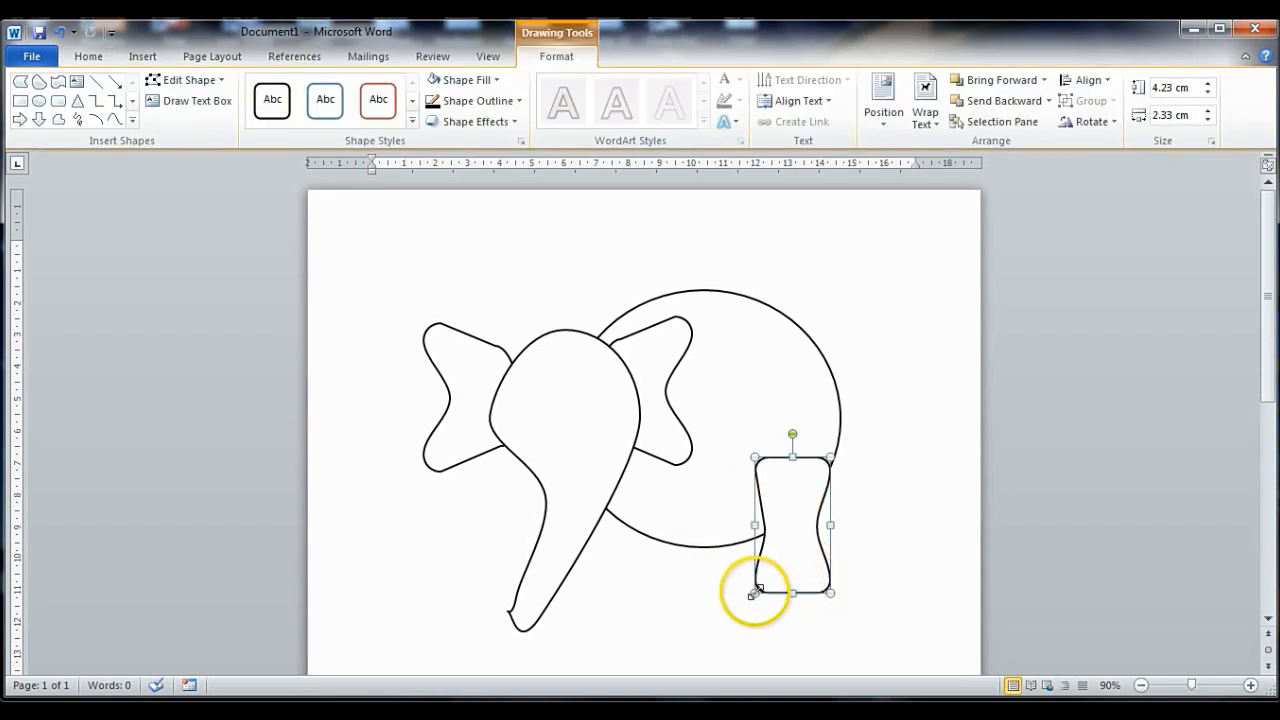
drag(754, 593, 748, 618)
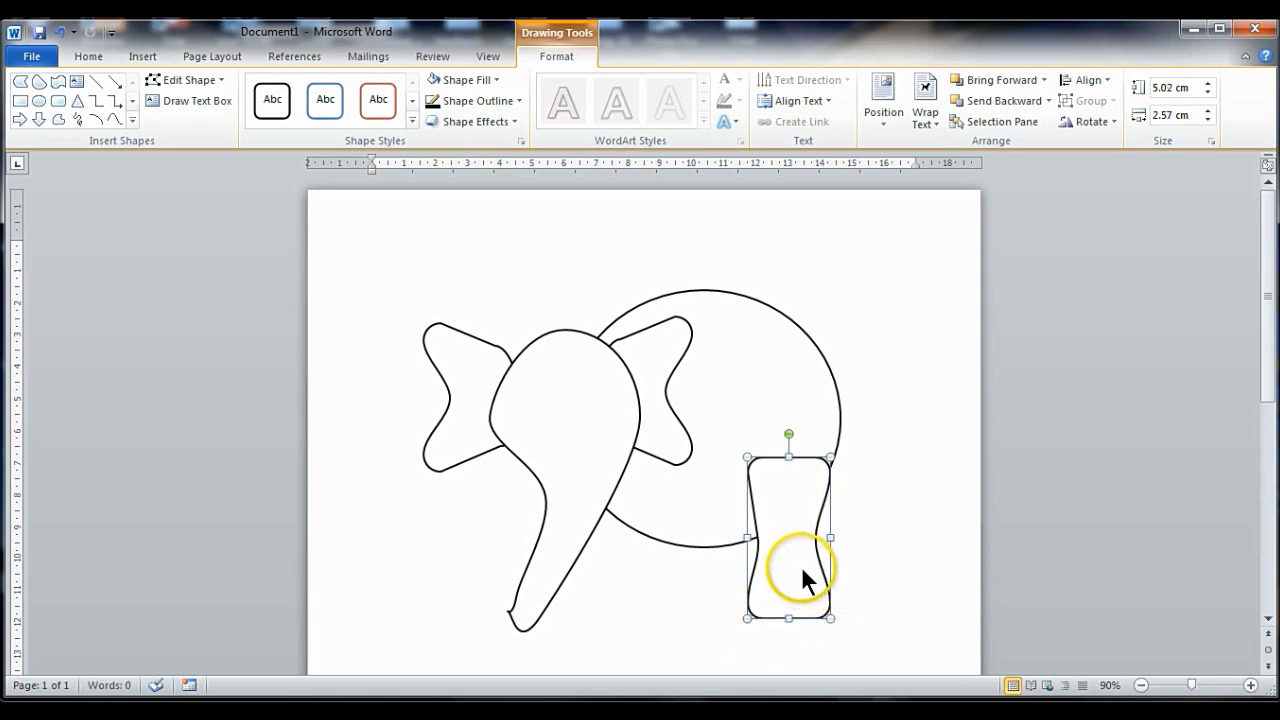
drag(803, 563, 804, 564)
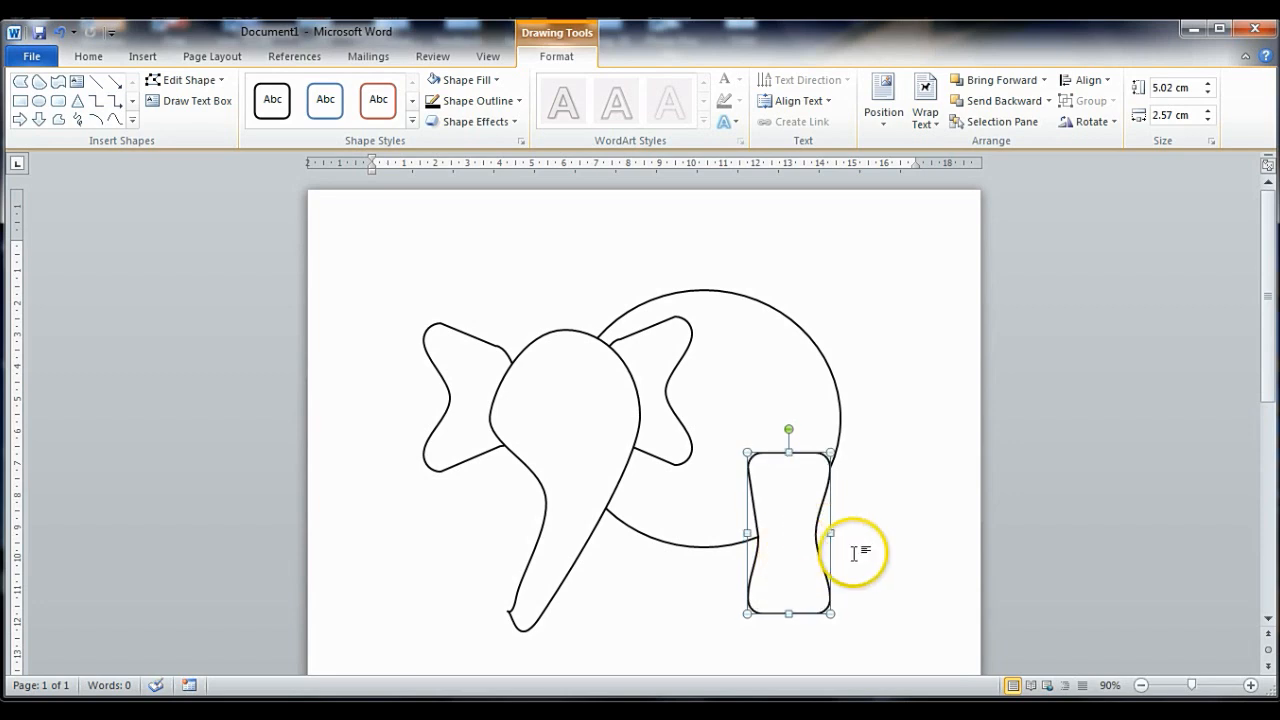
Make two copies of the leg shape, overlapping two legs at the body's lower right and placing the third beneath the right ear
key(ctrl+c)
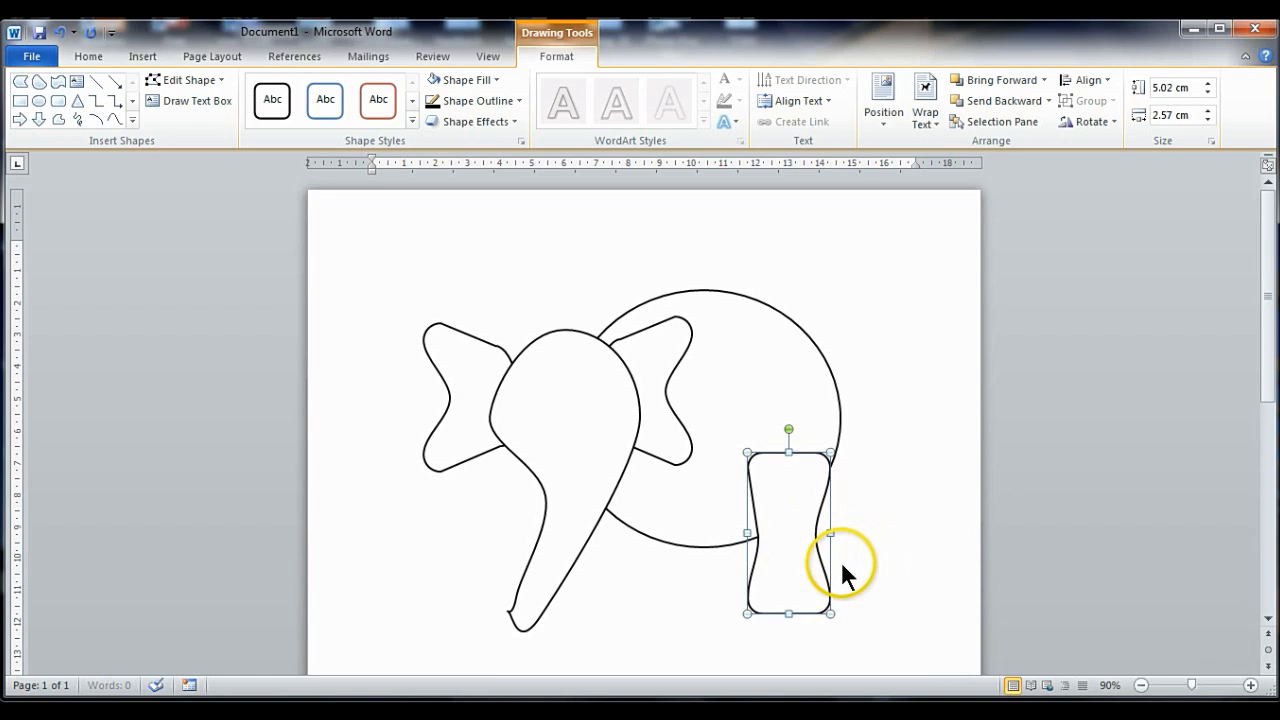
key(ctrl+v)
mouse_move(811, 580)
mouse_down()
mouse_move(740, 552)
mouse_move(811, 565)
mouse_move(824, 593)
mouse_move(807, 590)
mouse_up()
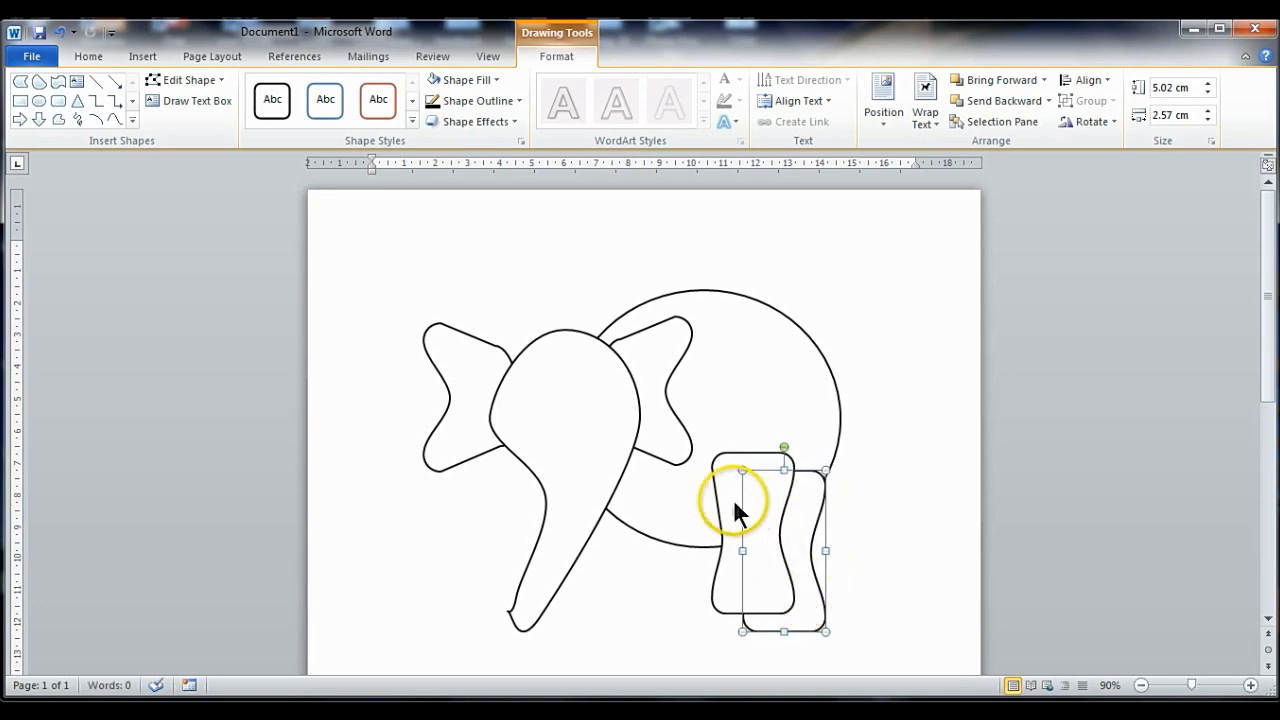
mouse_move(727, 513)
mouse_down()
mouse_move(803, 506)
mouse_move(792, 484)
mouse_move(720, 494)
mouse_up()
click(751, 506)
click(727, 511)
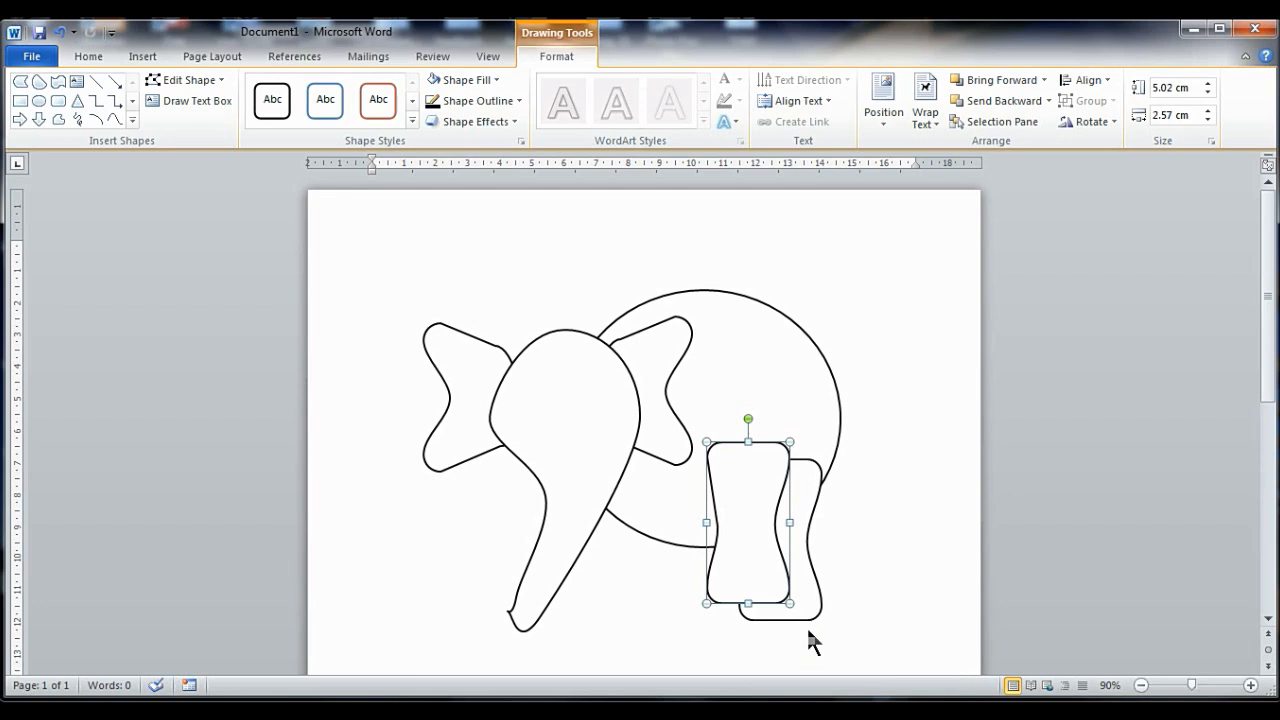
key(ctrl+v)
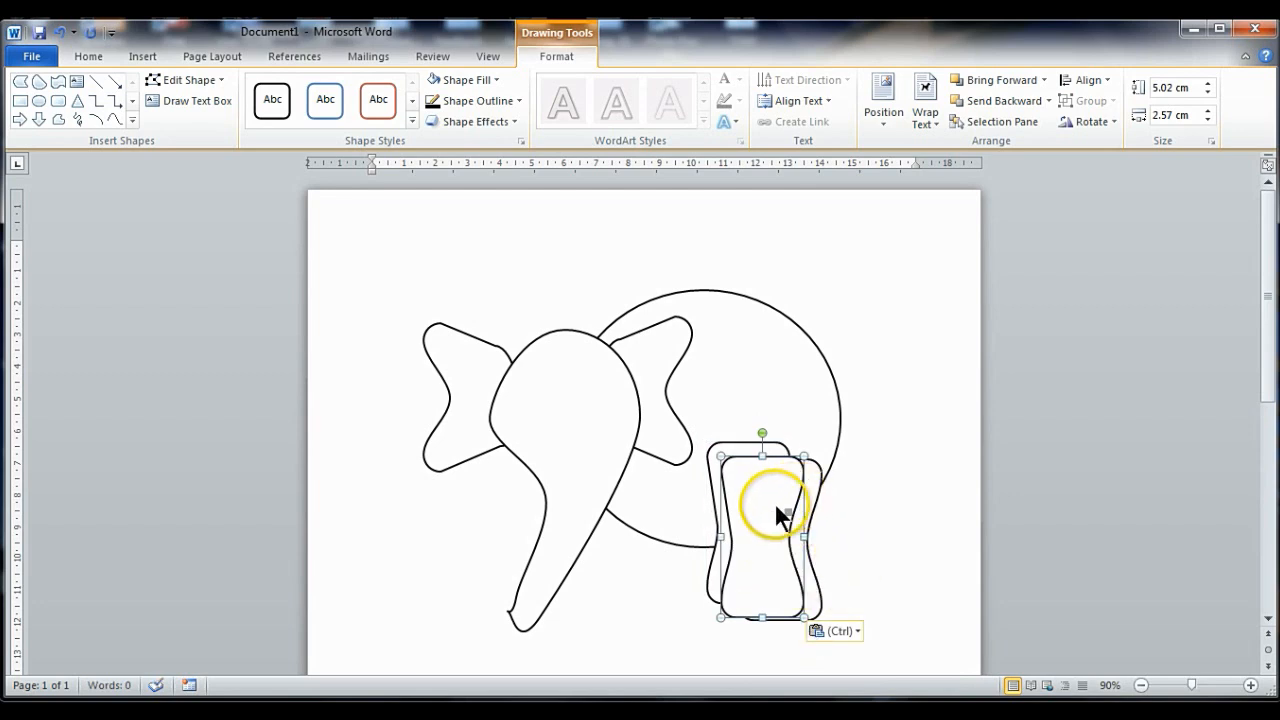
drag(766, 477, 680, 490)
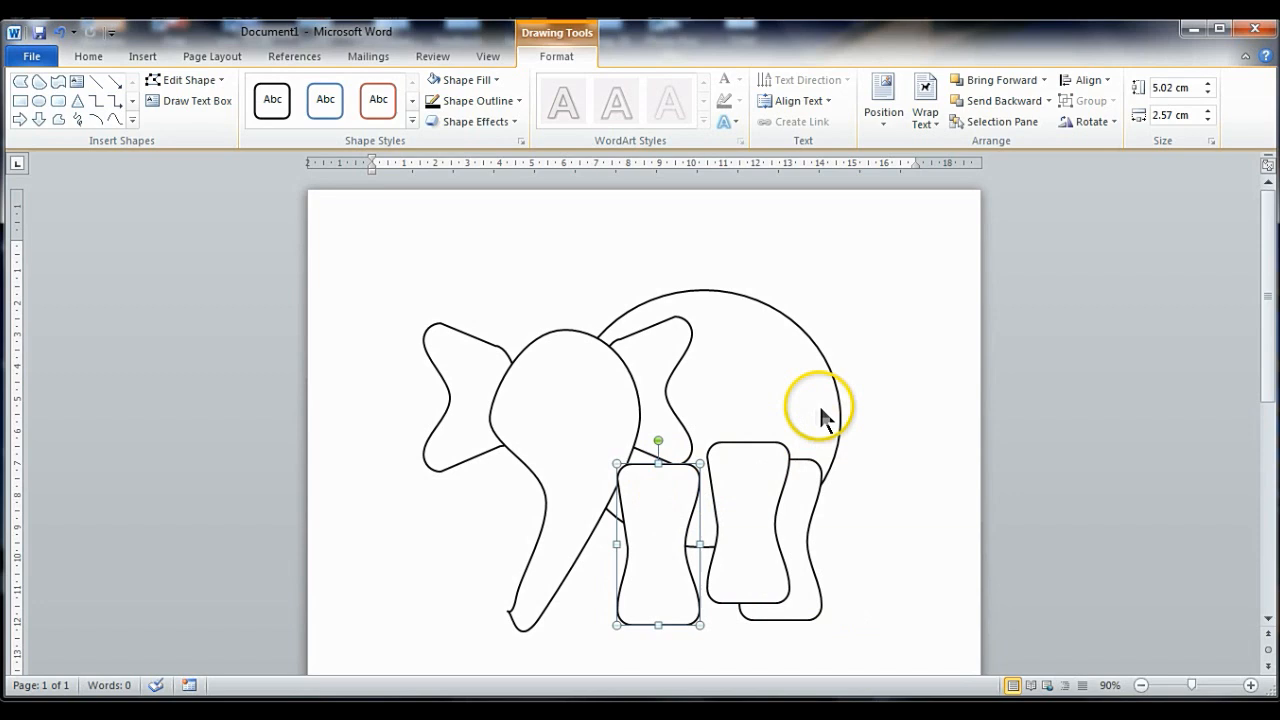
Stretch the large body circle to the right and upward into an oval about 8.86 cm high and 10.72 cm wide
click(832, 370)
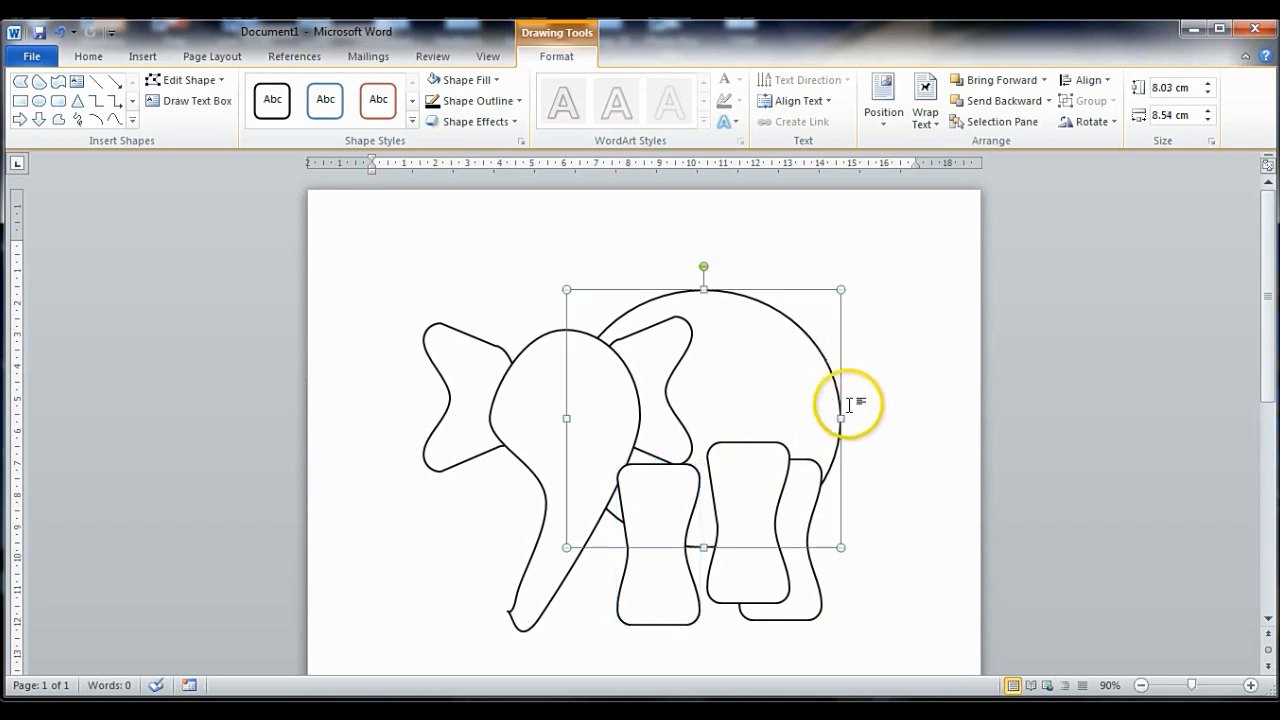
drag(843, 420, 877, 425)
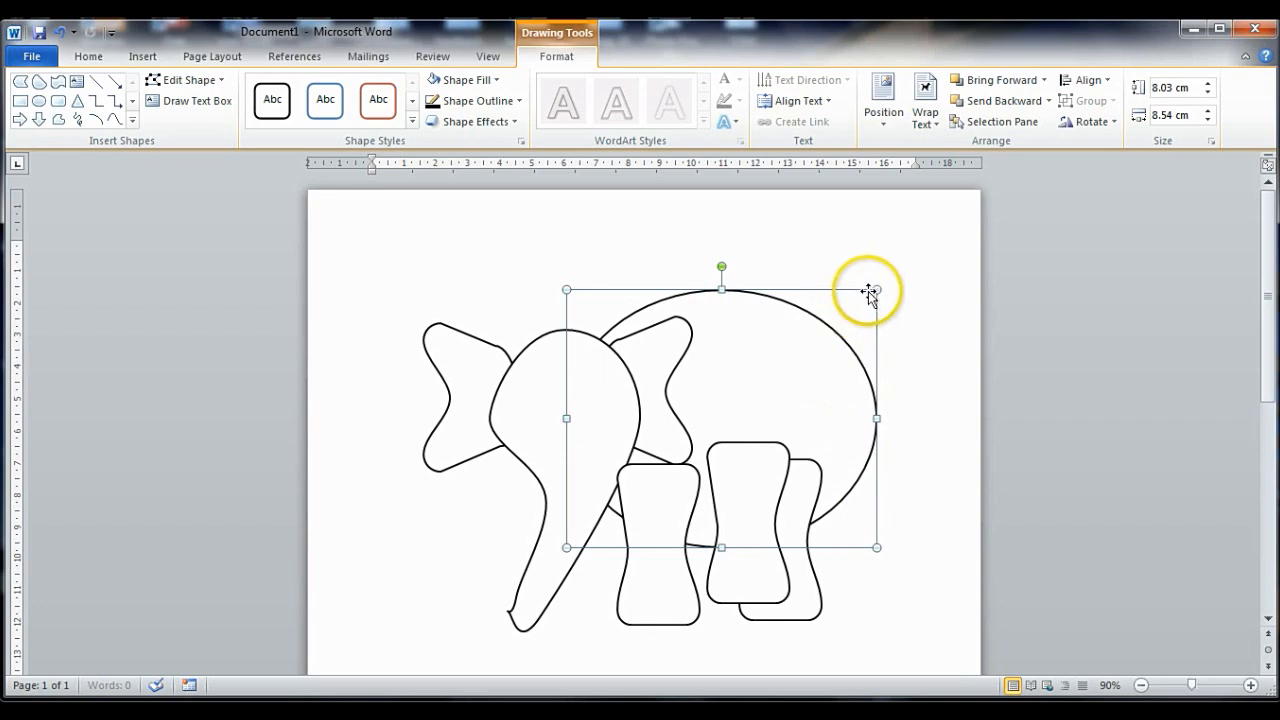
drag(877, 289, 910, 261)
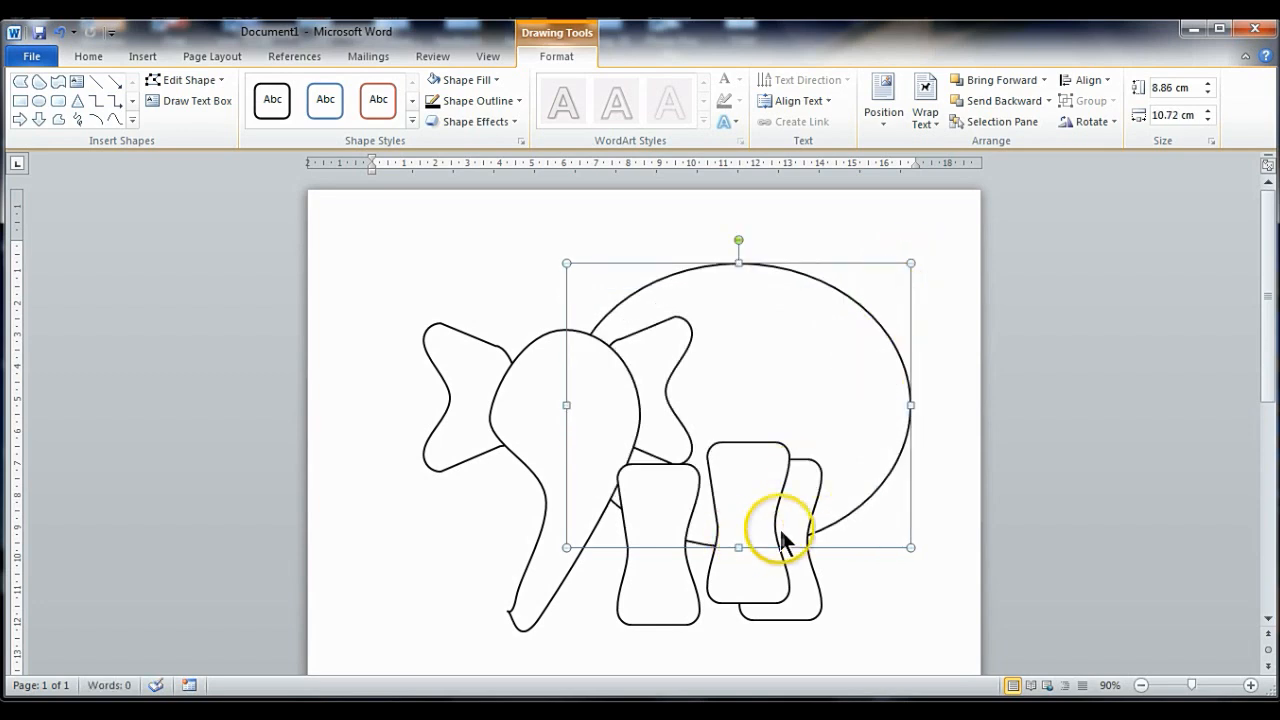
Move both overlapping hind legs to the right beneath the rear of the body, keeping them slightly offset from each other
click(812, 496)
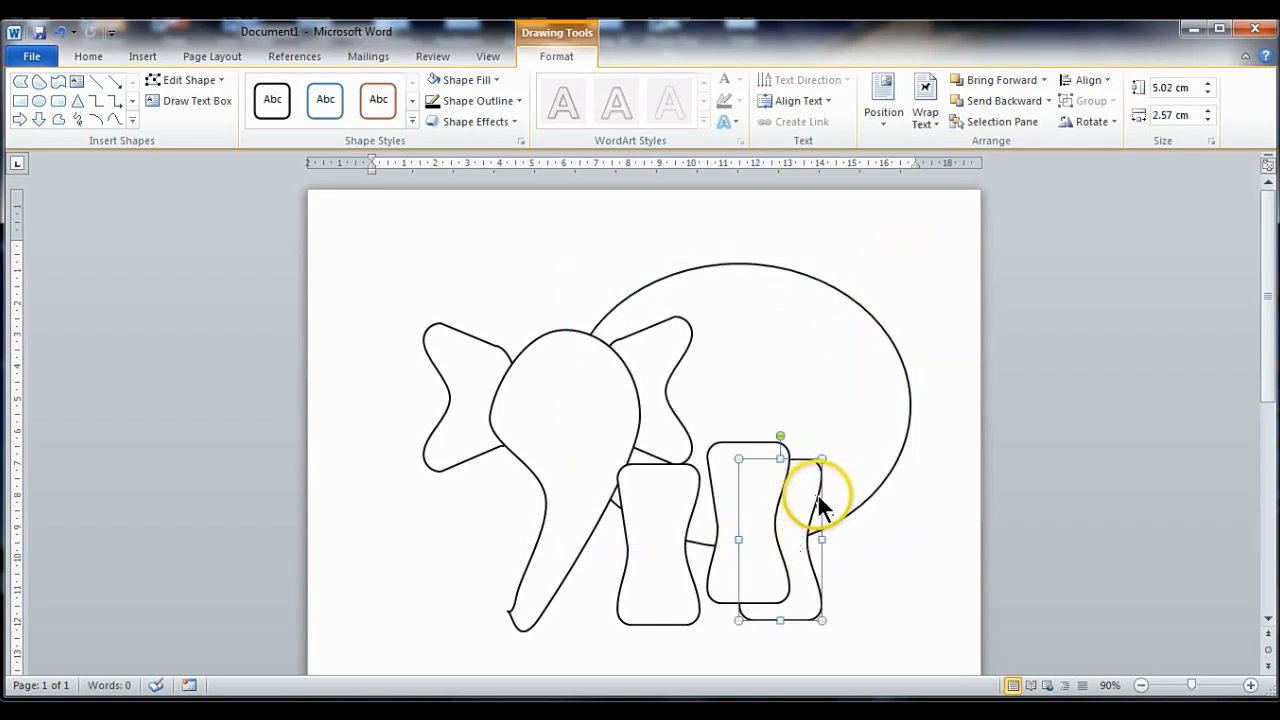
drag(814, 500, 880, 491)
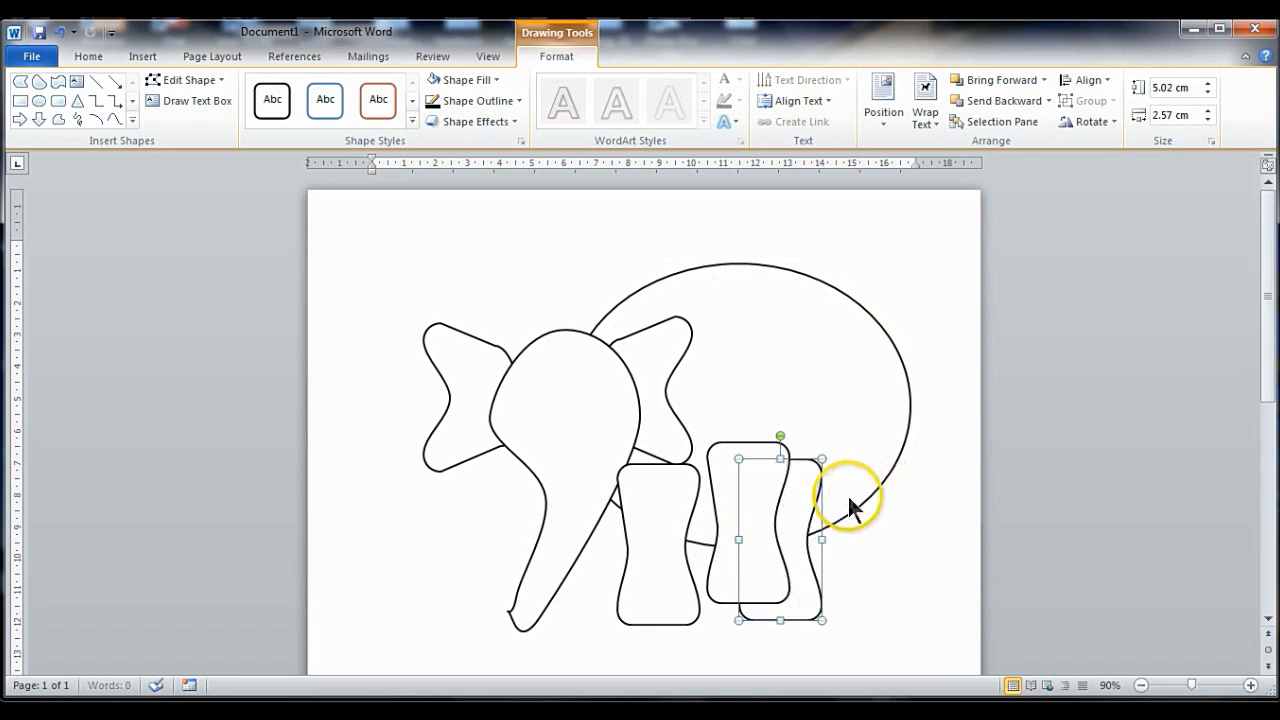
click(745, 445)
drag(738, 447, 790, 445)
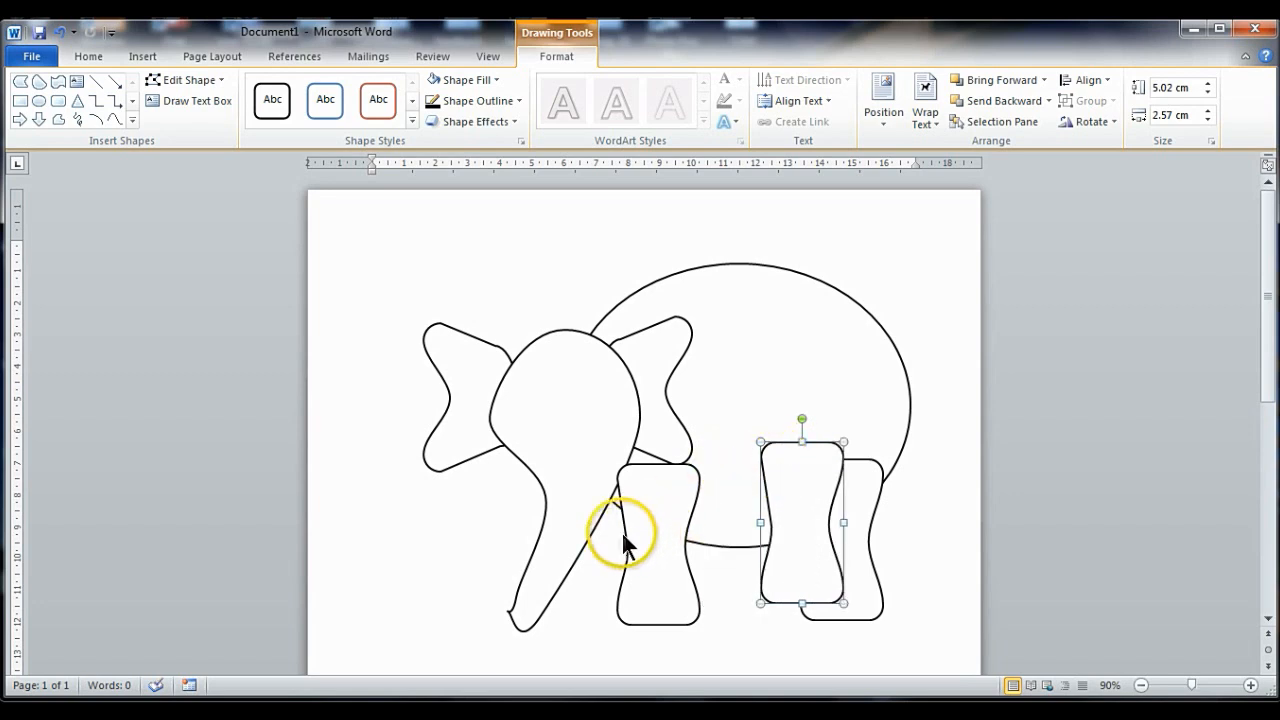
Shift the front leg slightly right, paste a fourth leg, and offset the two so they overlap beneath the right ear
drag(678, 490, 692, 486)
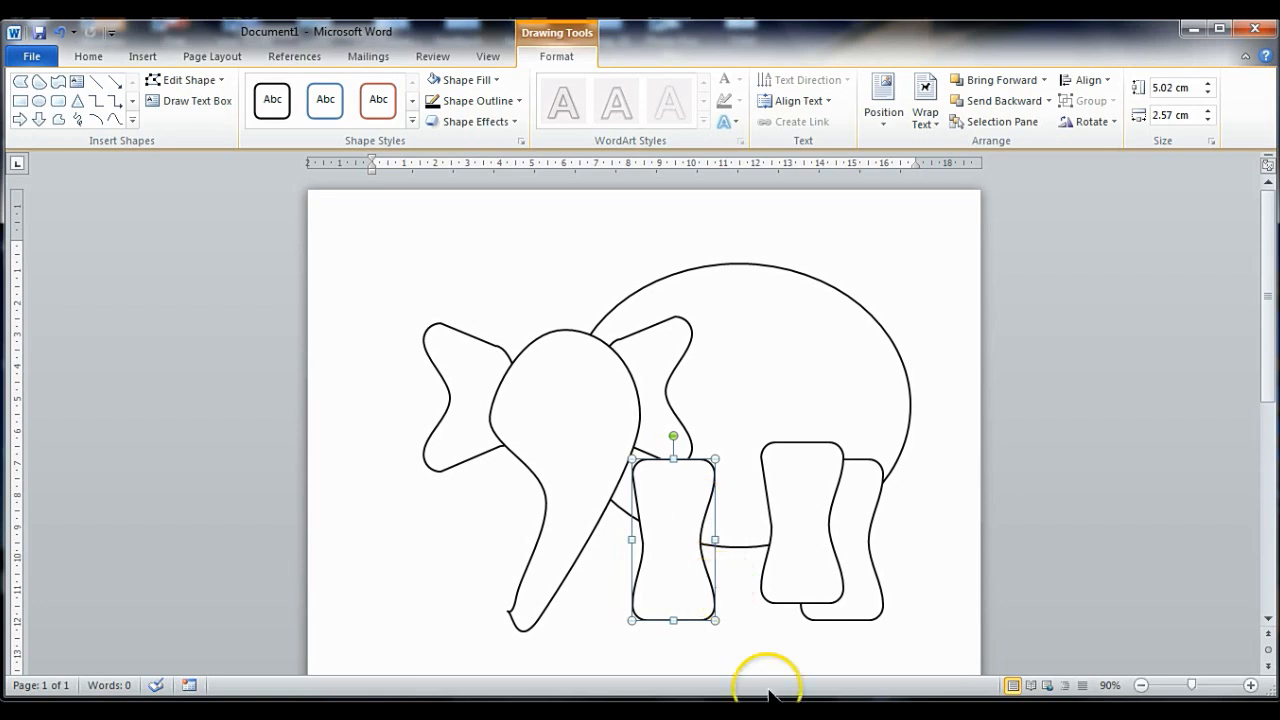
key(ctrl+v)
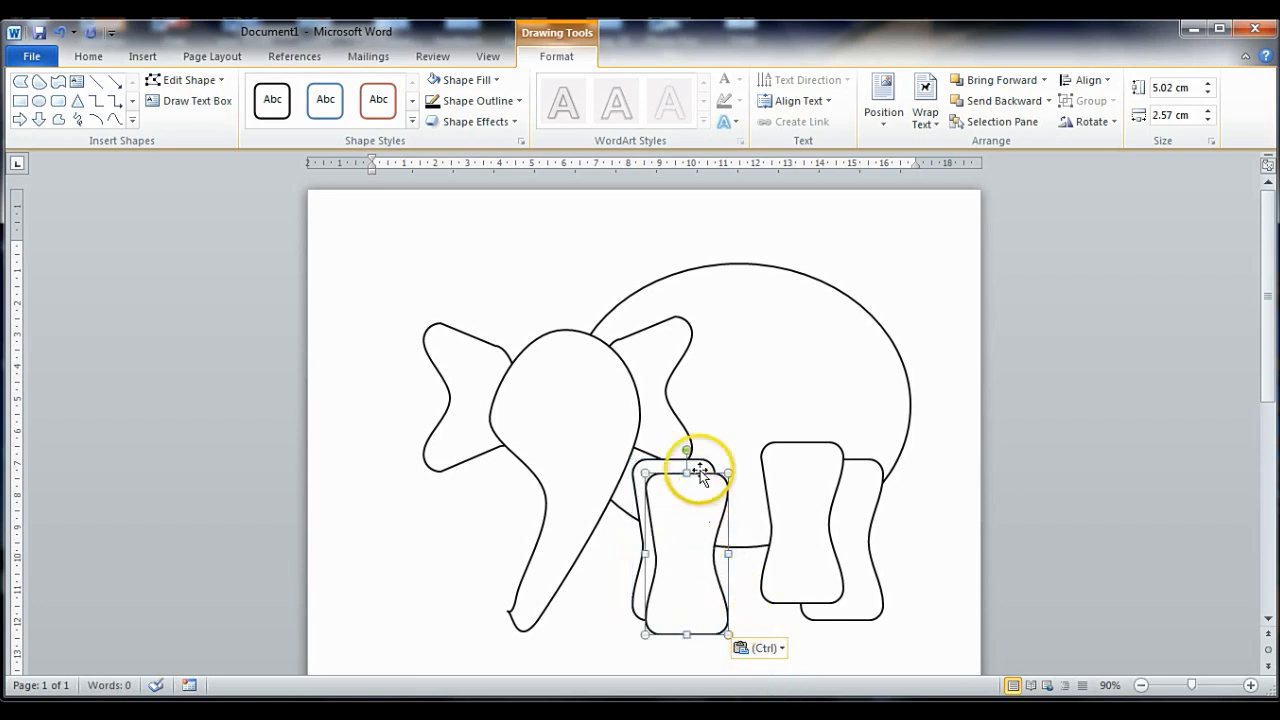
mouse_move(704, 478)
mouse_down()
mouse_move(663, 446)
mouse_move(685, 462)
mouse_up()
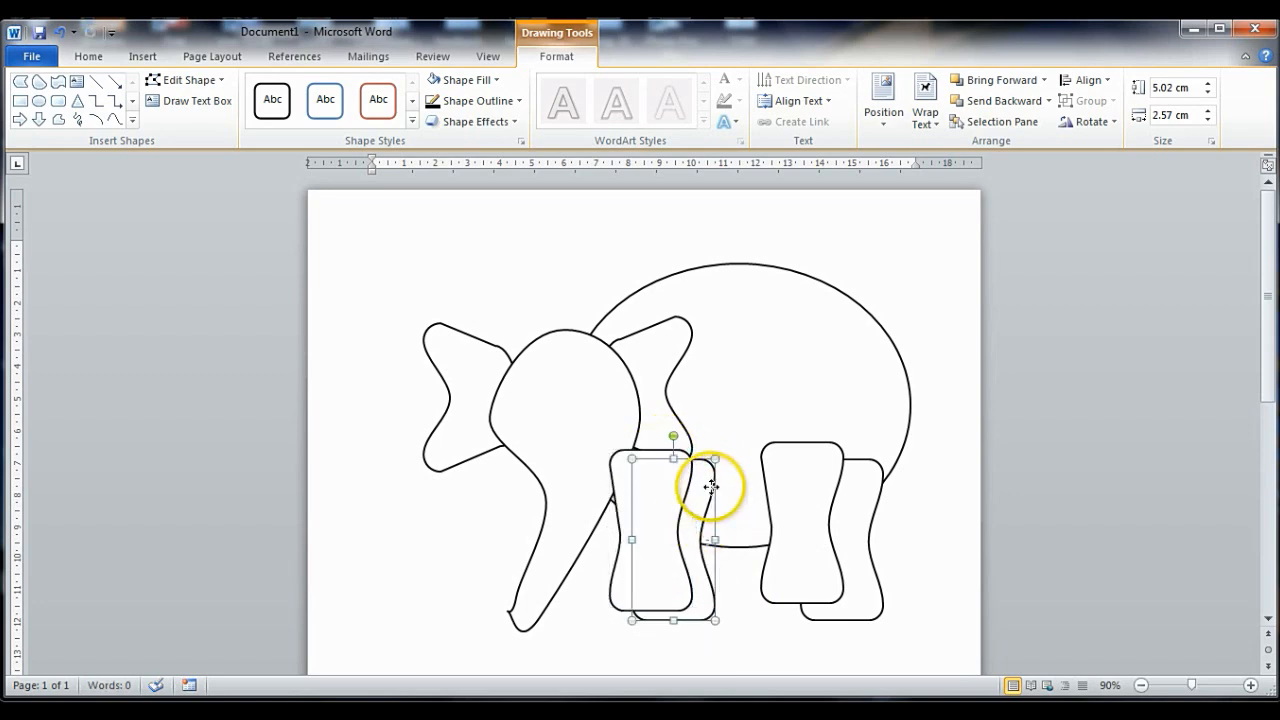
drag(713, 487, 715, 494)
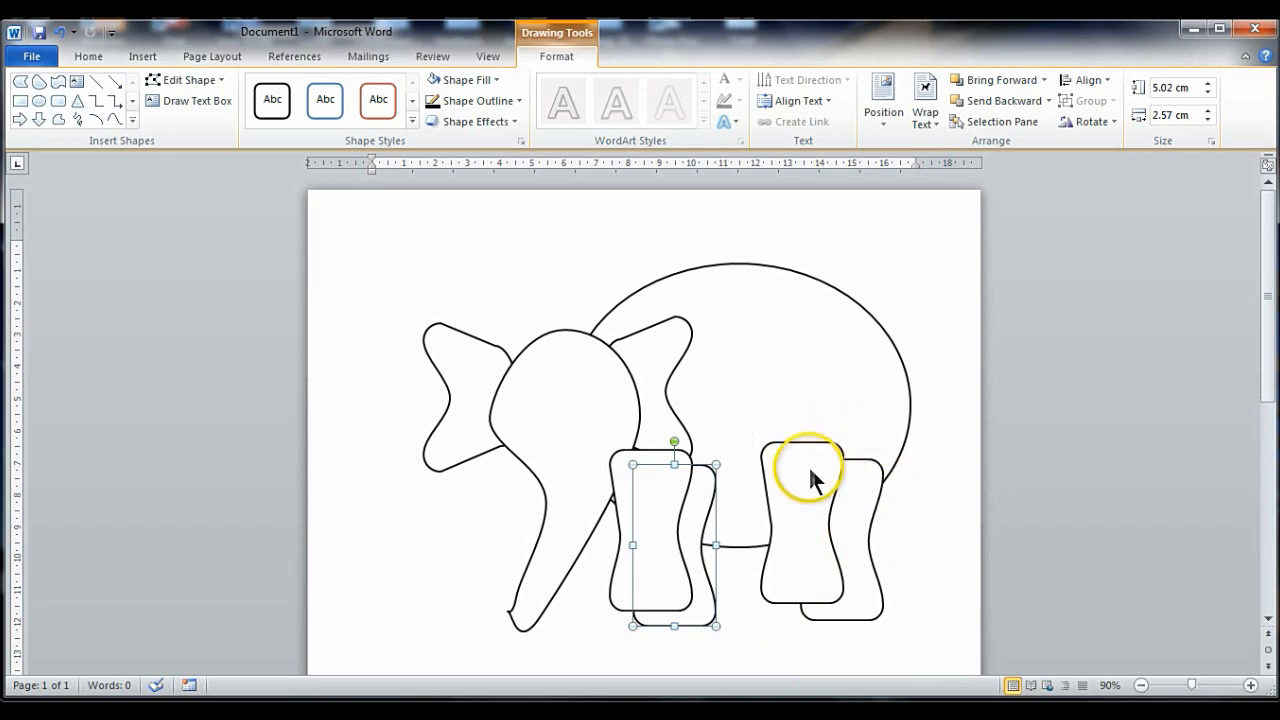
Send the left one of the two hind legs to the back, behind the body
click(772, 452)
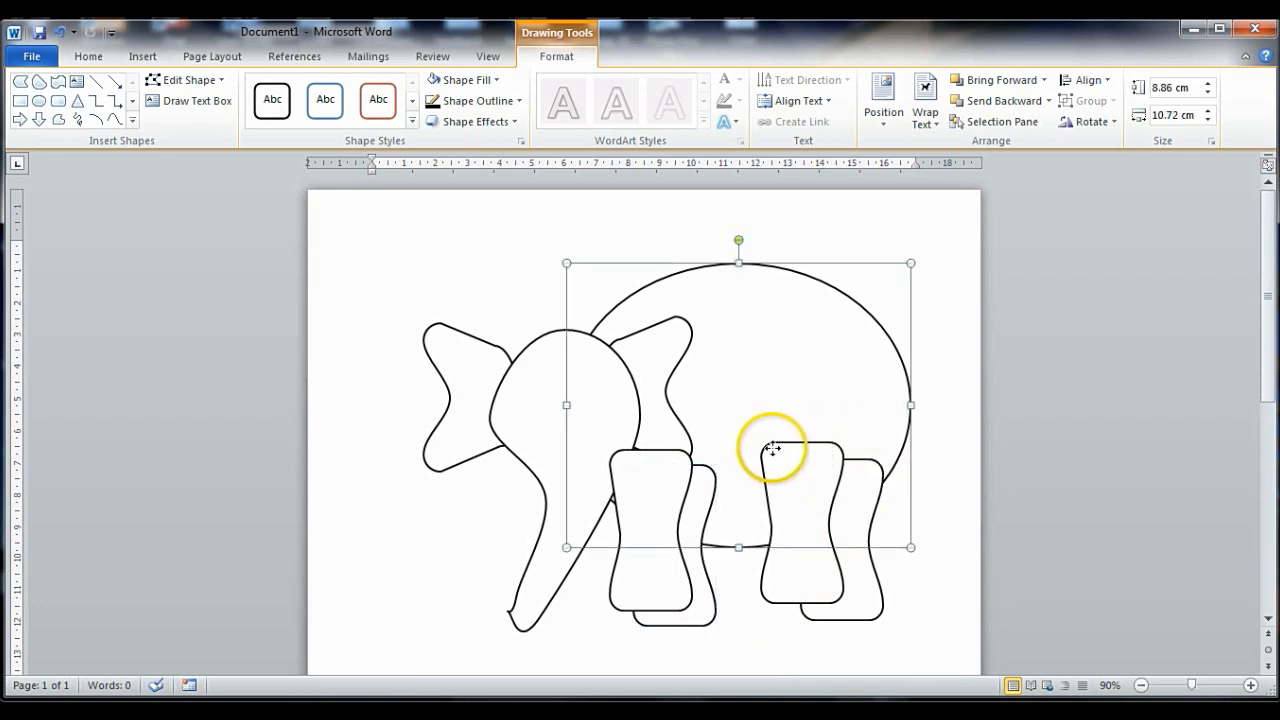
click(771, 451)
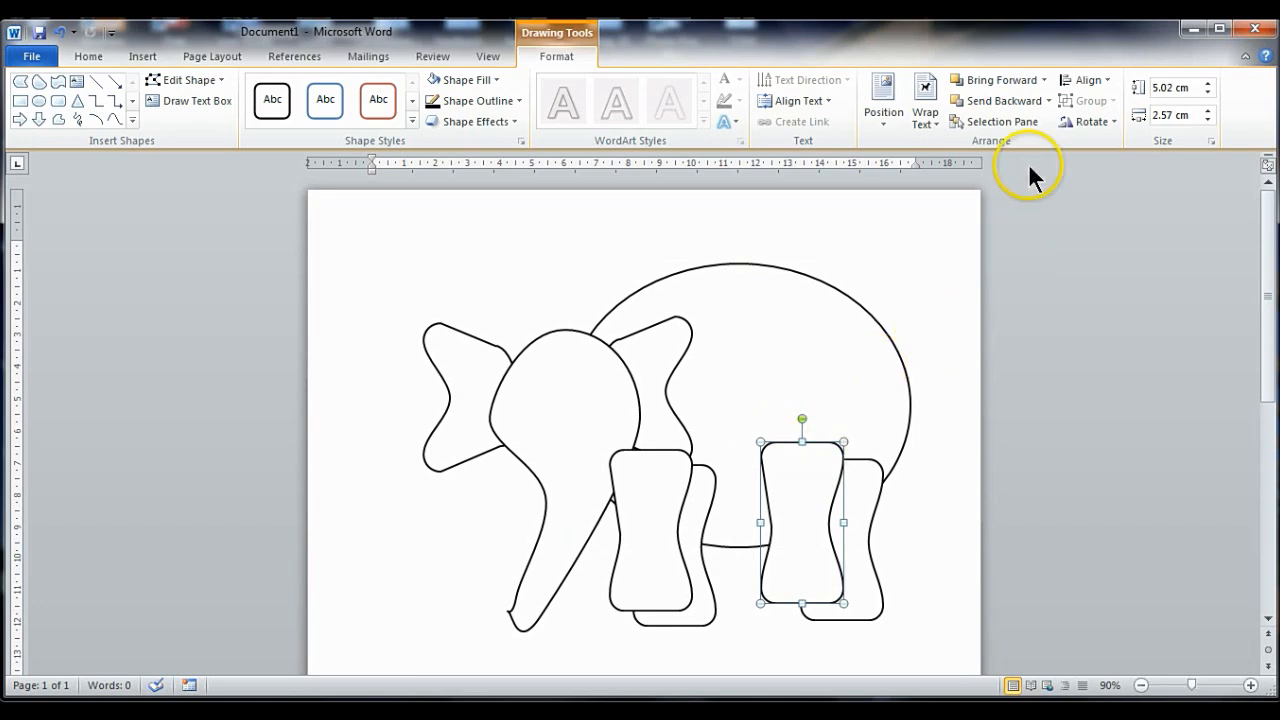
click(1046, 98)
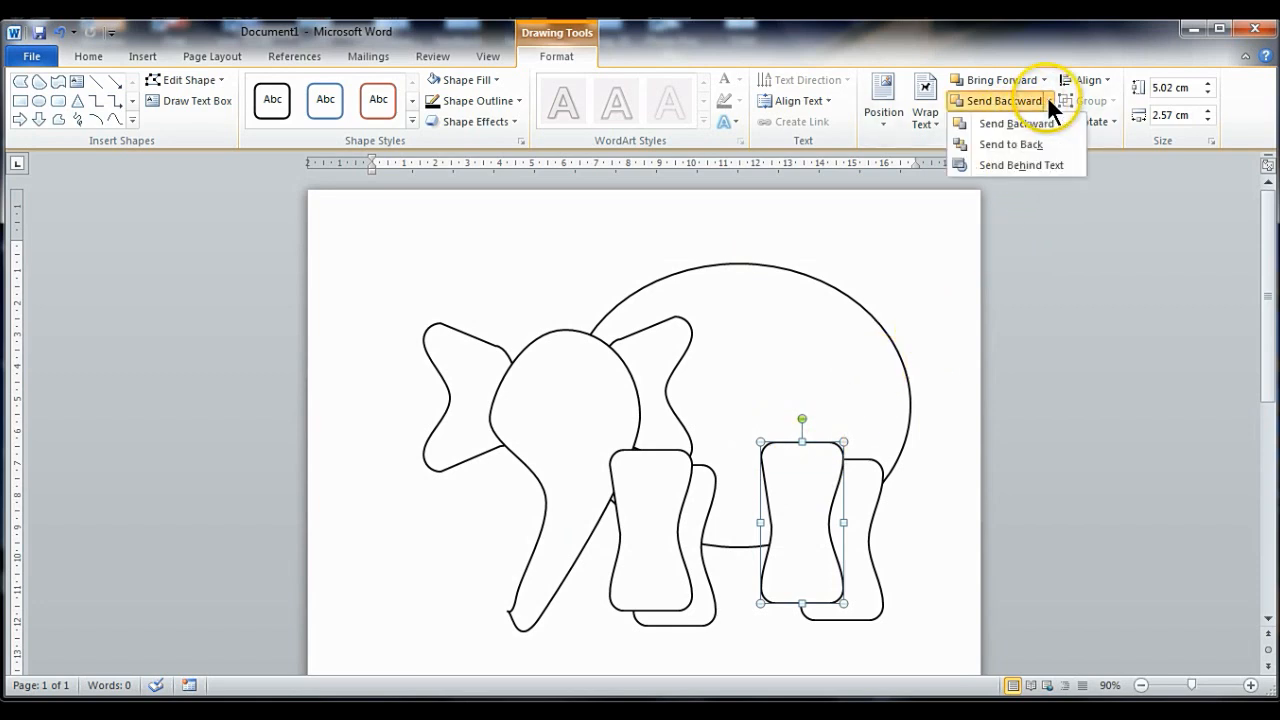
click(1030, 147)
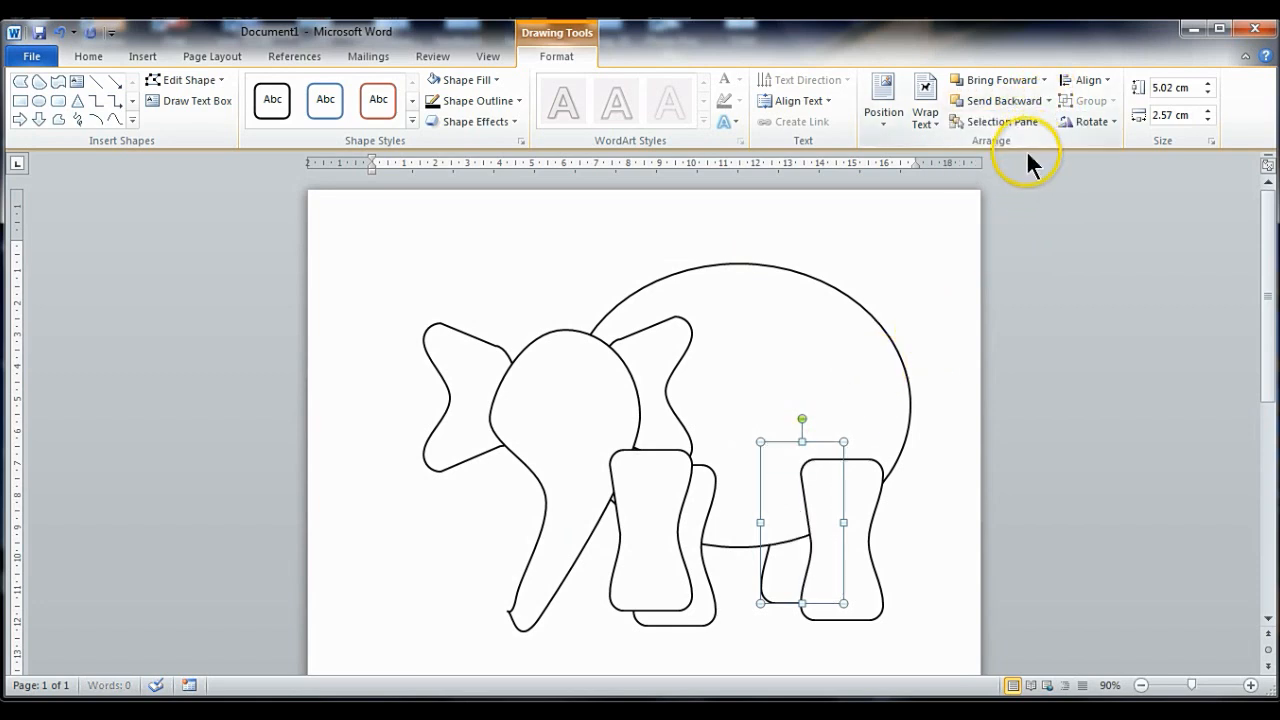
Send the left one of the two front legs to the back, behind the head and body
click(652, 478)
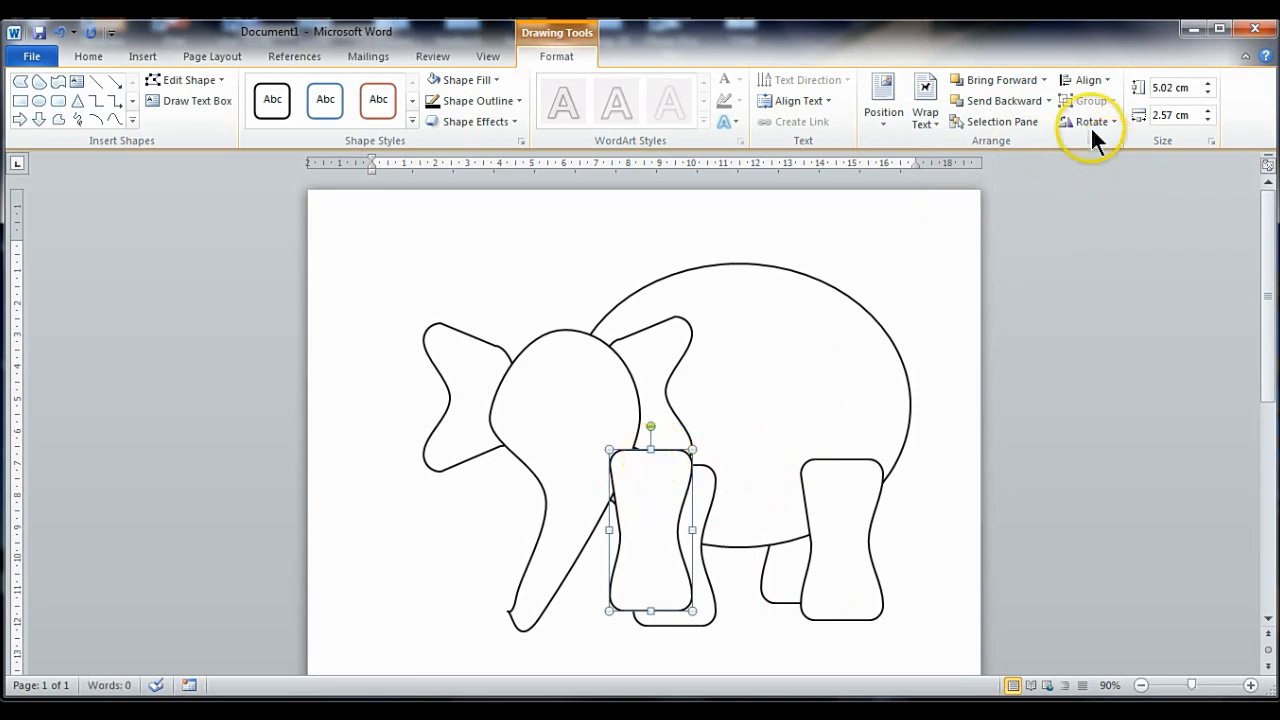
click(996, 99)
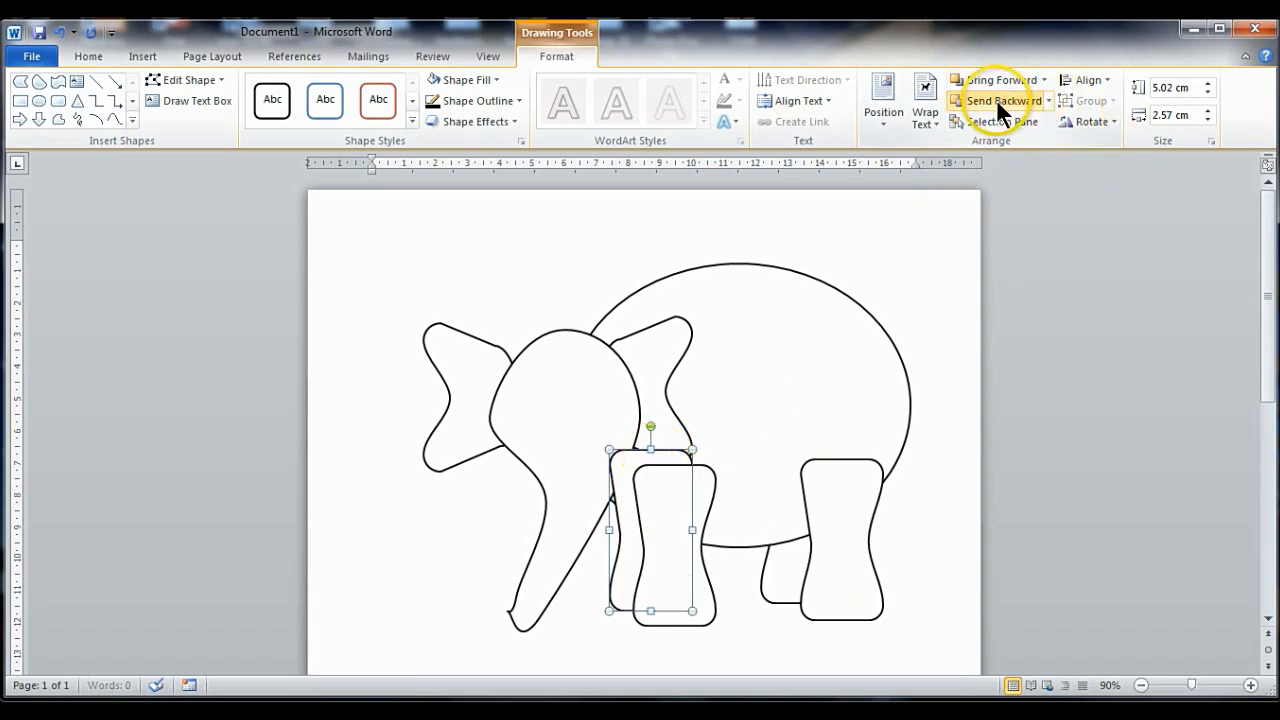
click(1048, 100)
click(1018, 139)
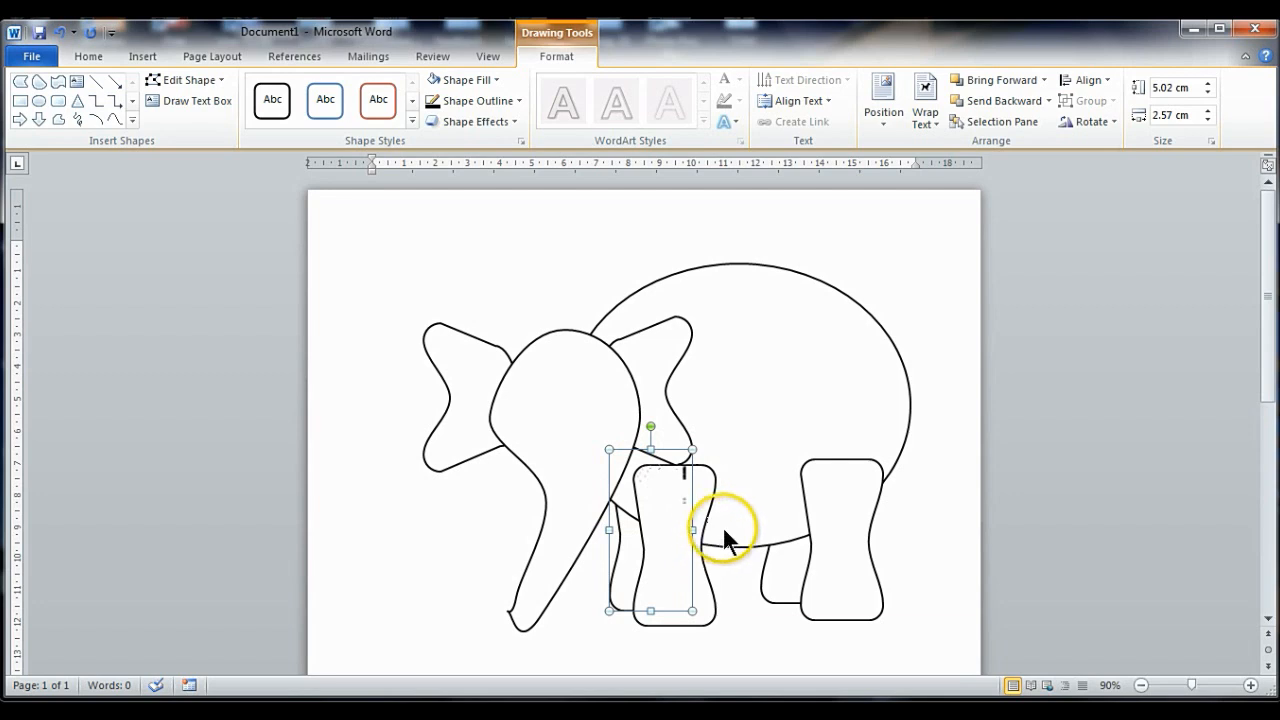
drag(637, 490, 641, 510)
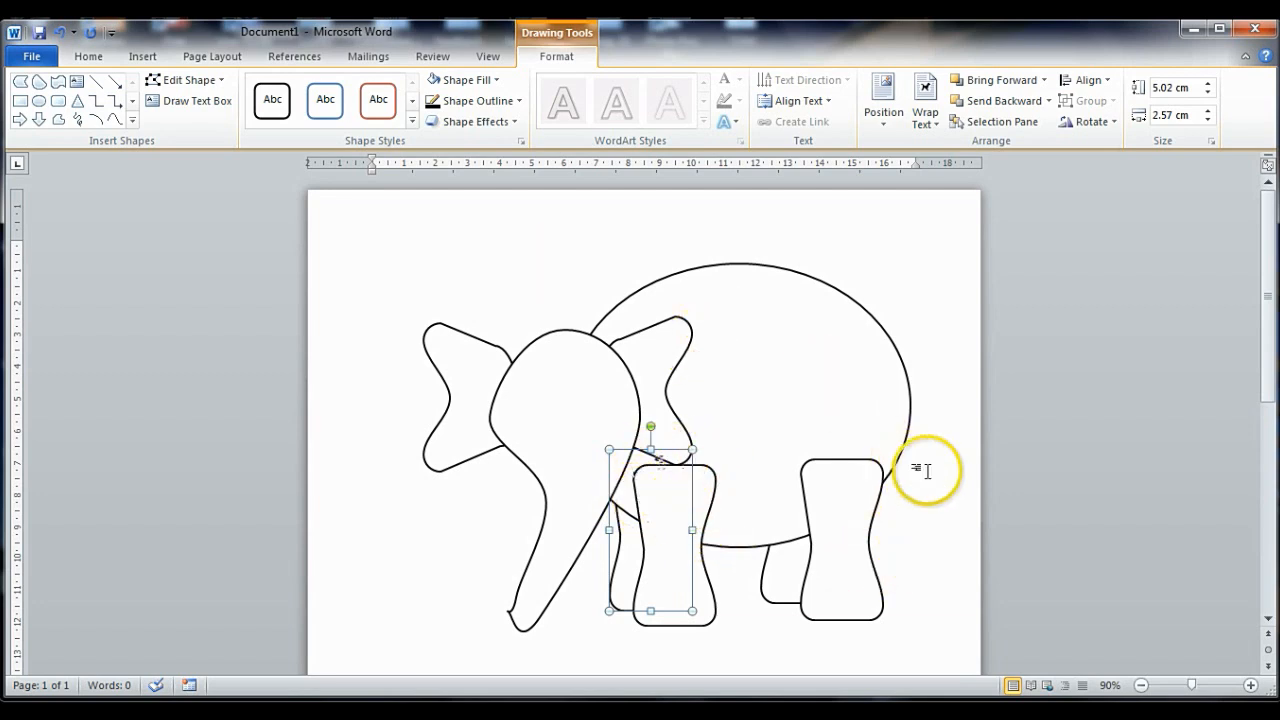
Draw a small oval eye about 0.44 cm high and 0.5 cm wide on the left half of the head
click(140, 56)
click(283, 100)
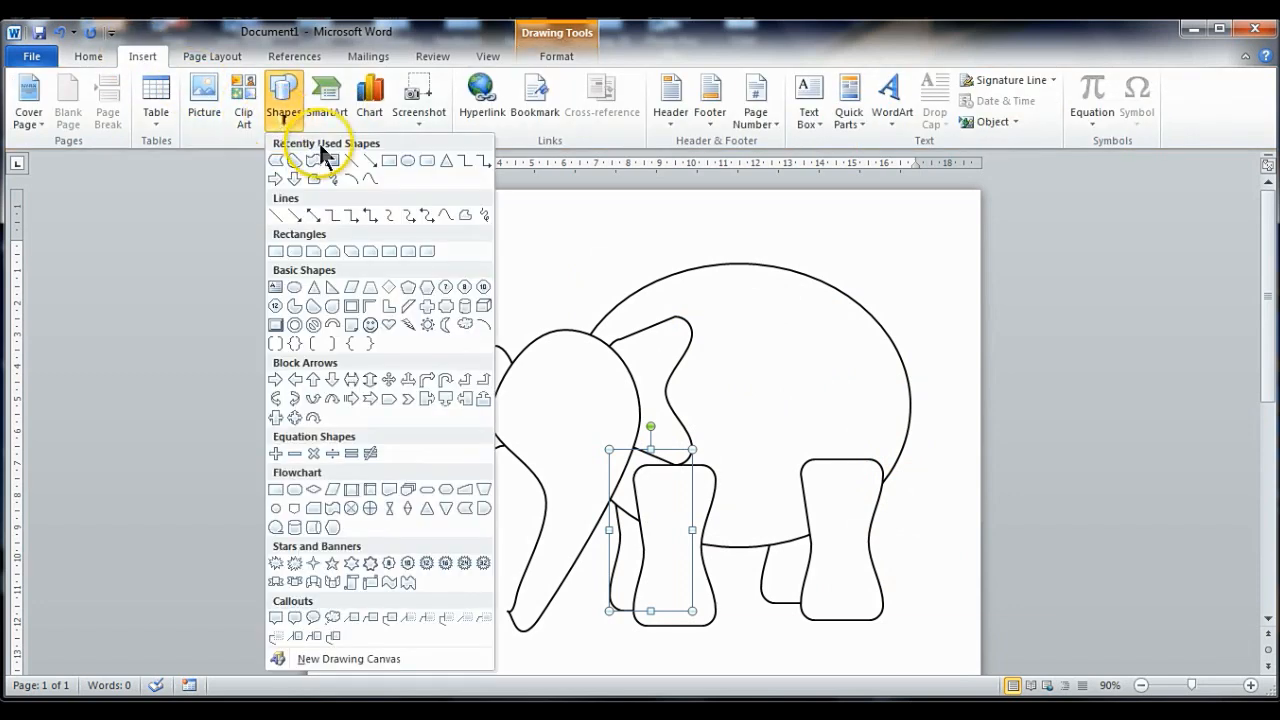
click(405, 160)
drag(534, 386, 549, 399)
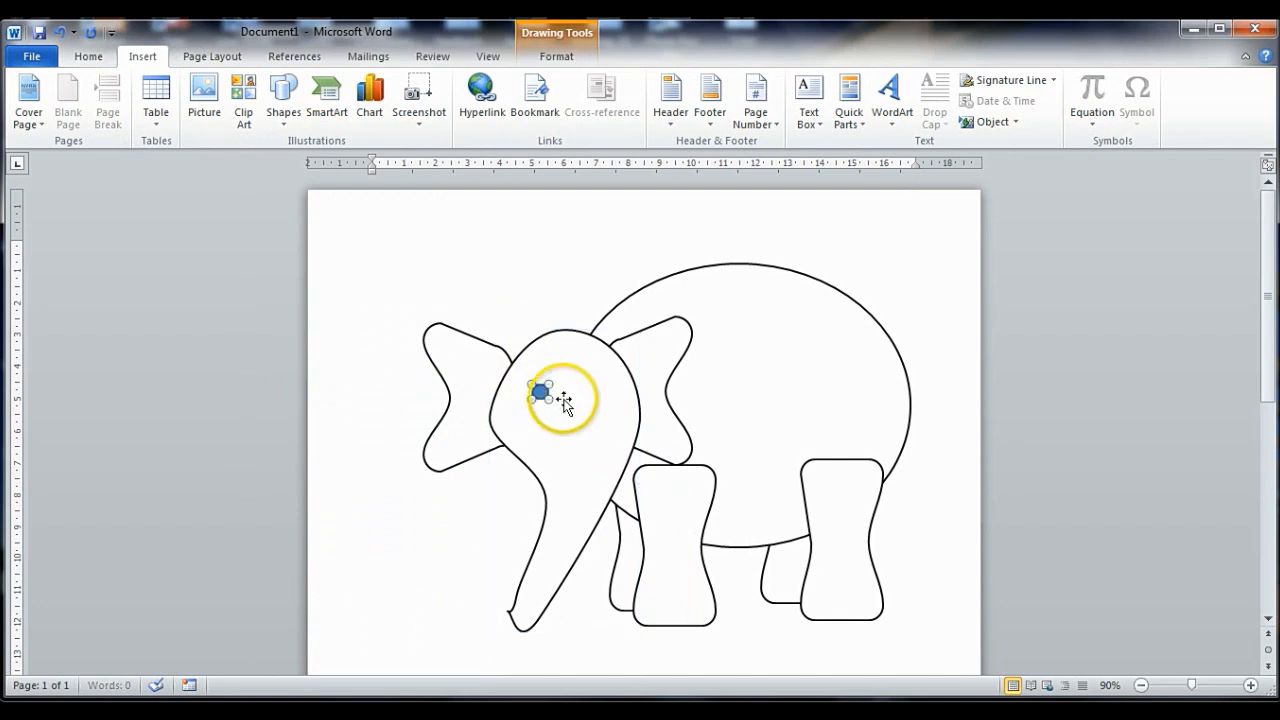
Duplicate the eye, place the copy on the right half of the head, and align the original level with it
key(ctrl+c)
key(ctrl+v)
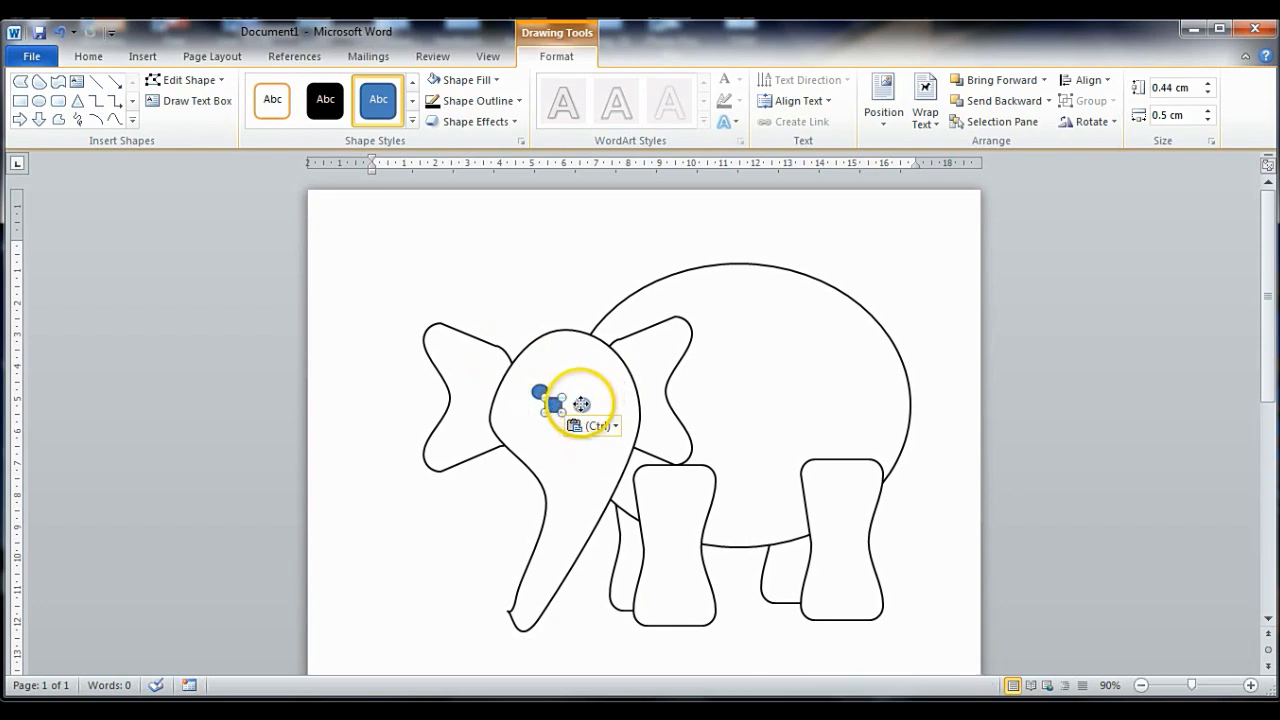
drag(581, 404, 582, 404)
click(541, 392)
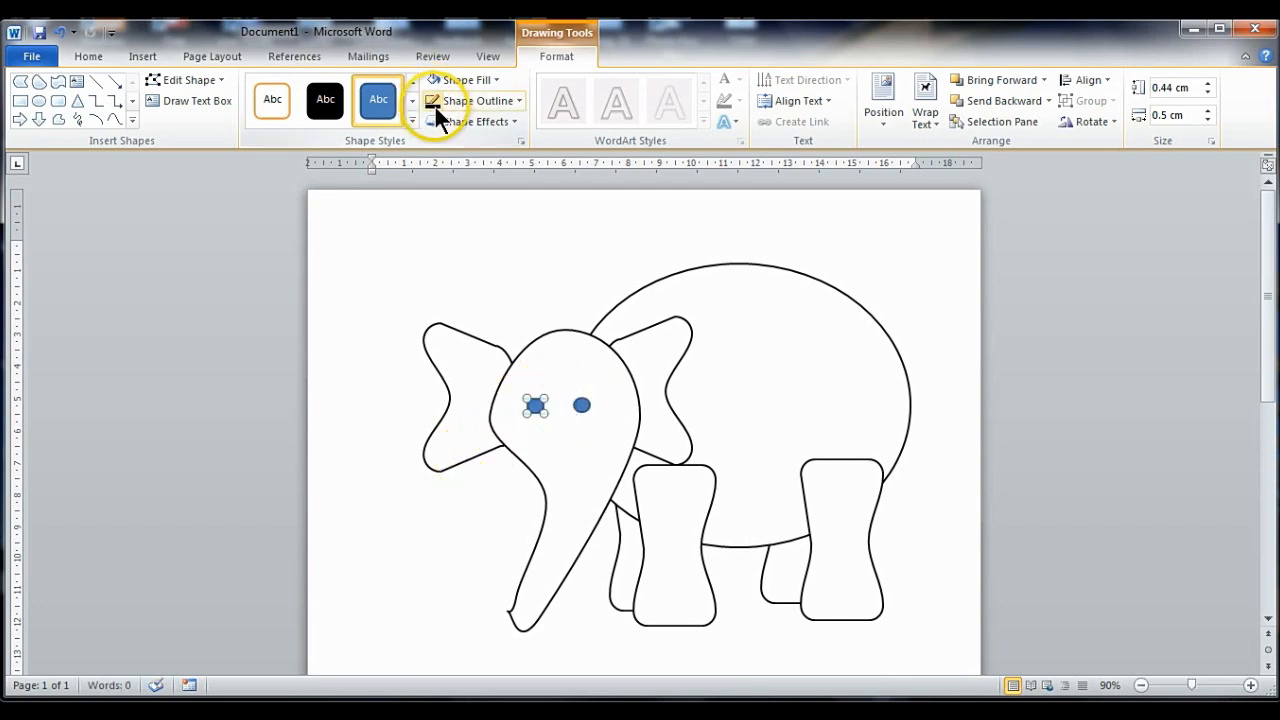
Fill both eyes with black
click(496, 78)
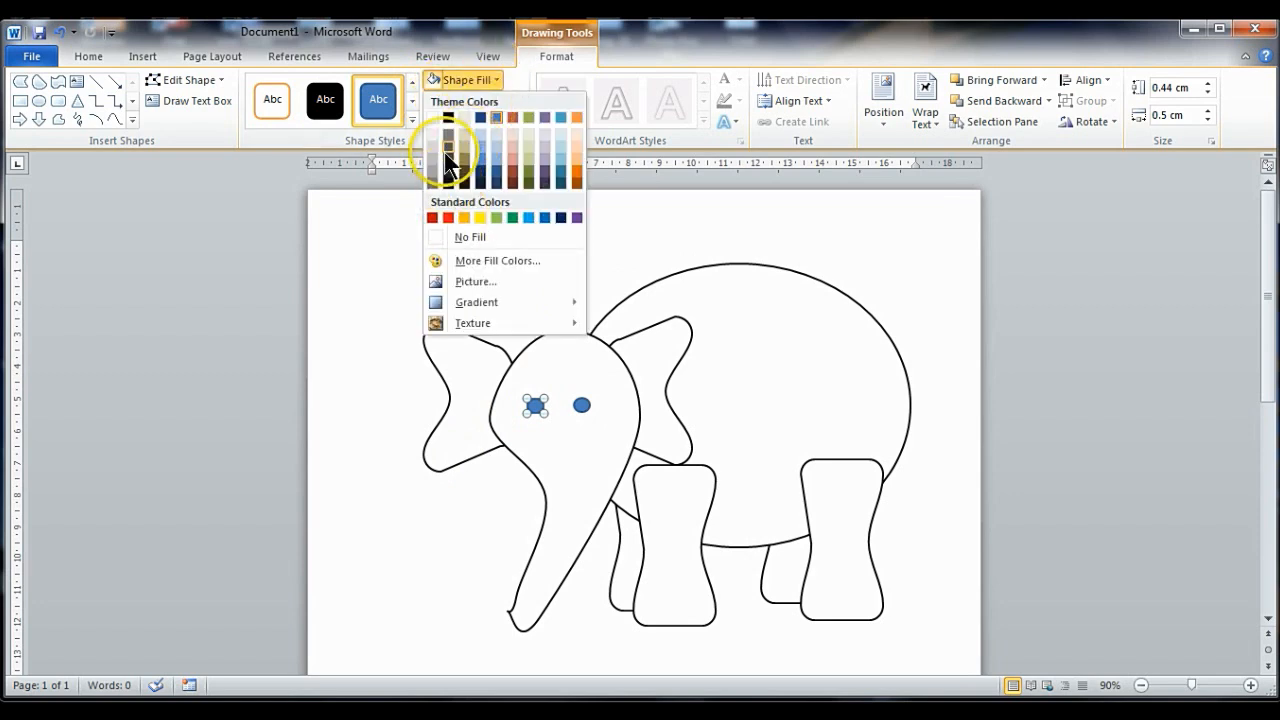
click(451, 114)
click(582, 404)
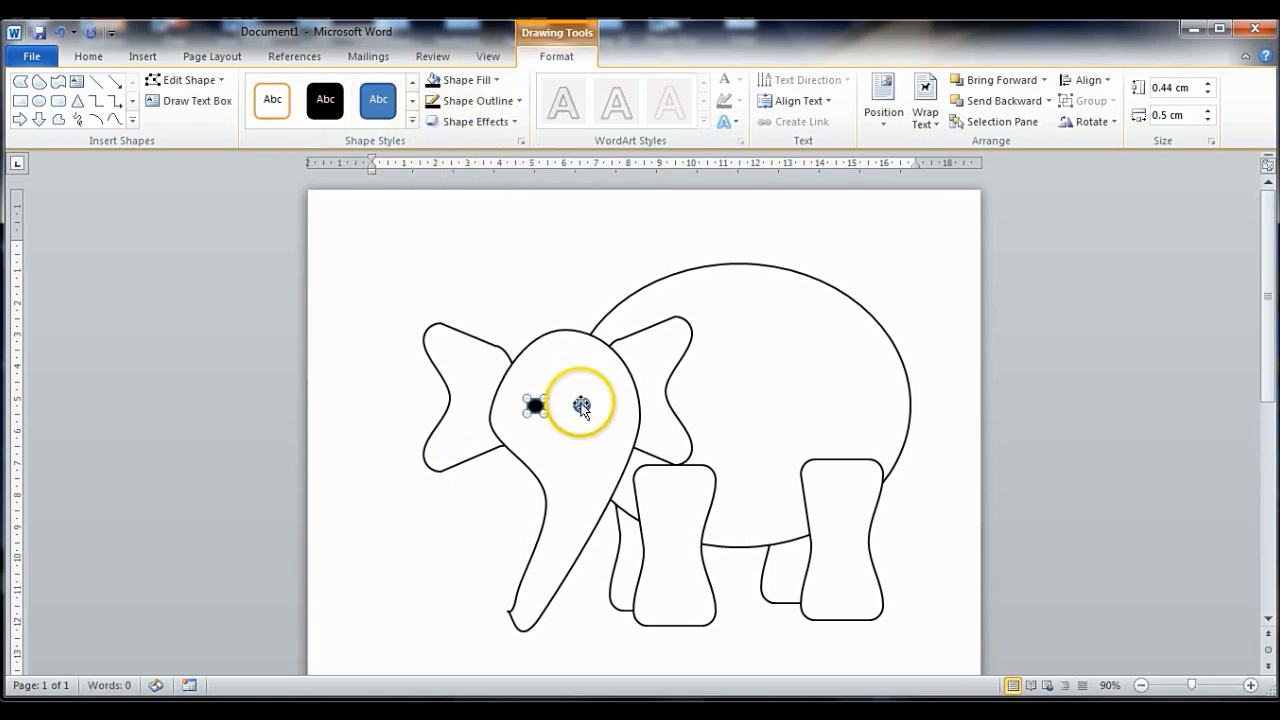
click(431, 78)
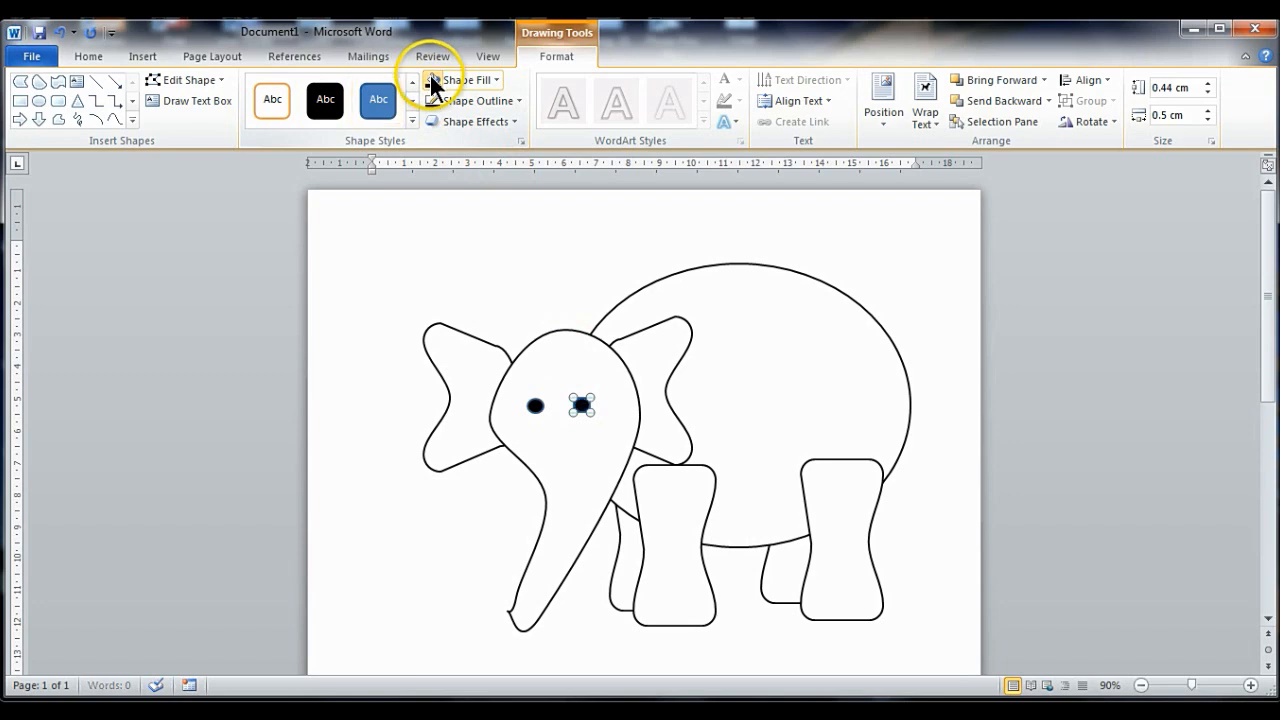
click(738, 400)
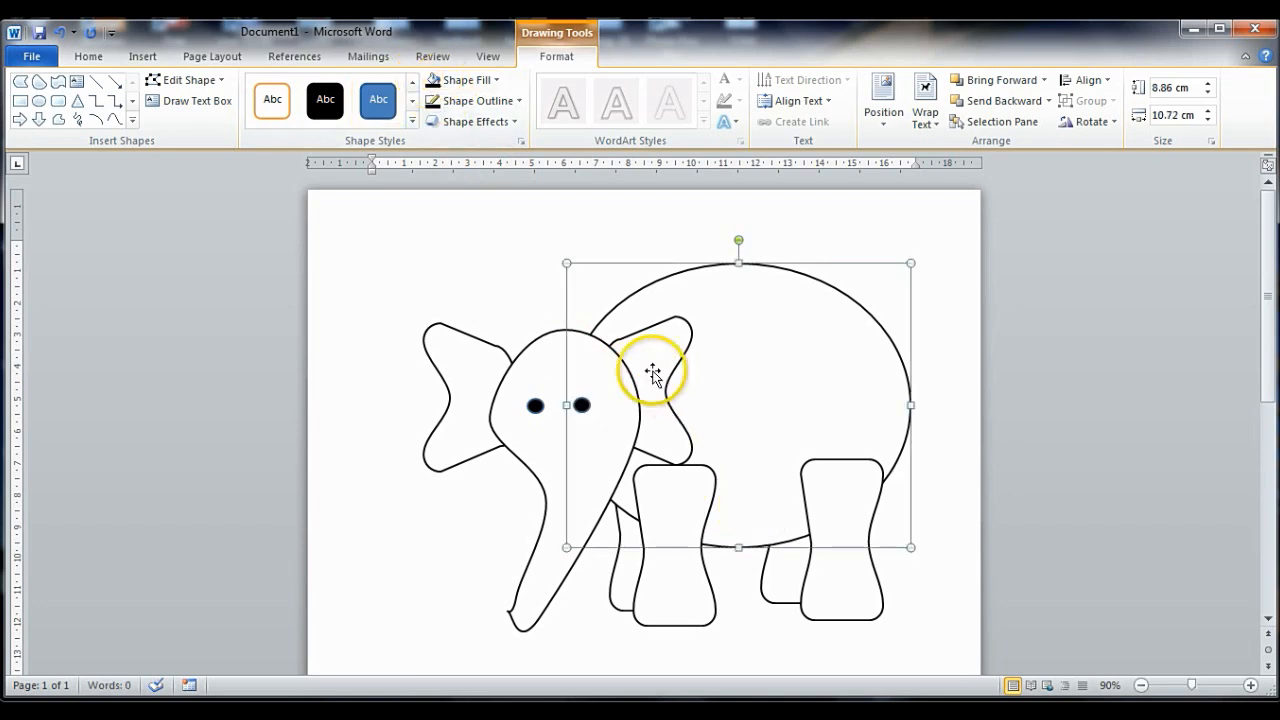
click(489, 505)
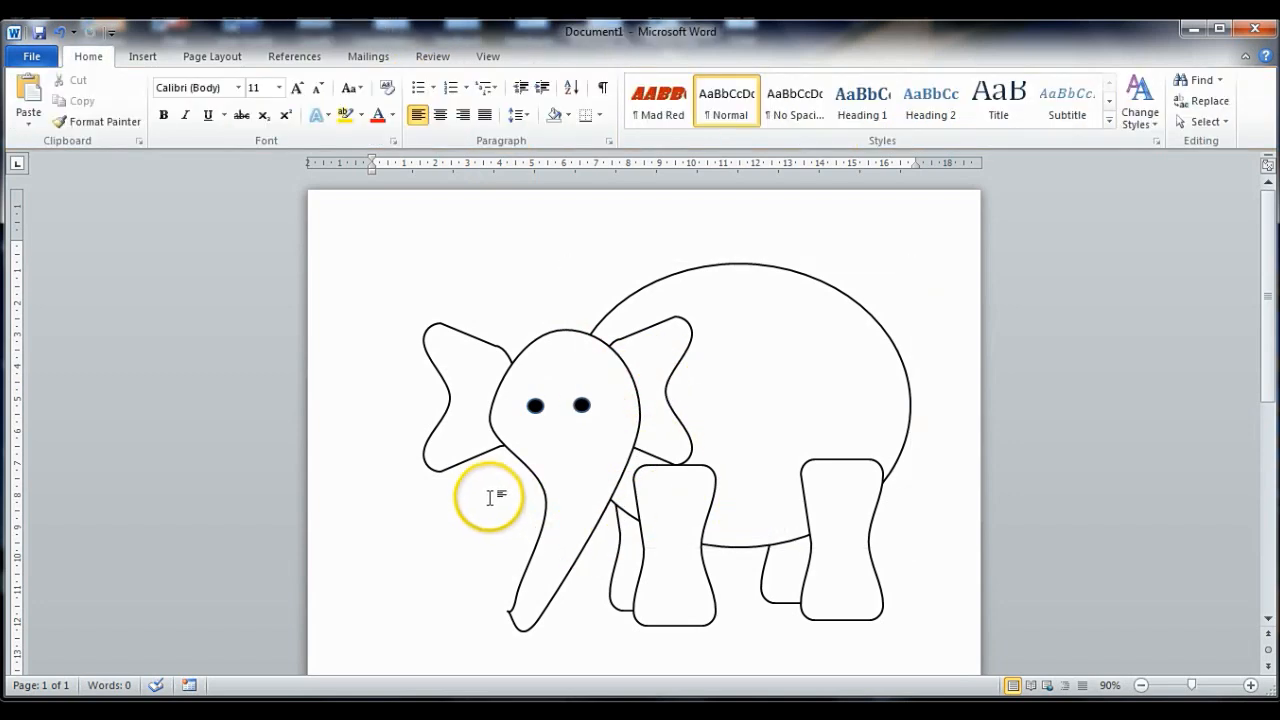
click(592, 456)
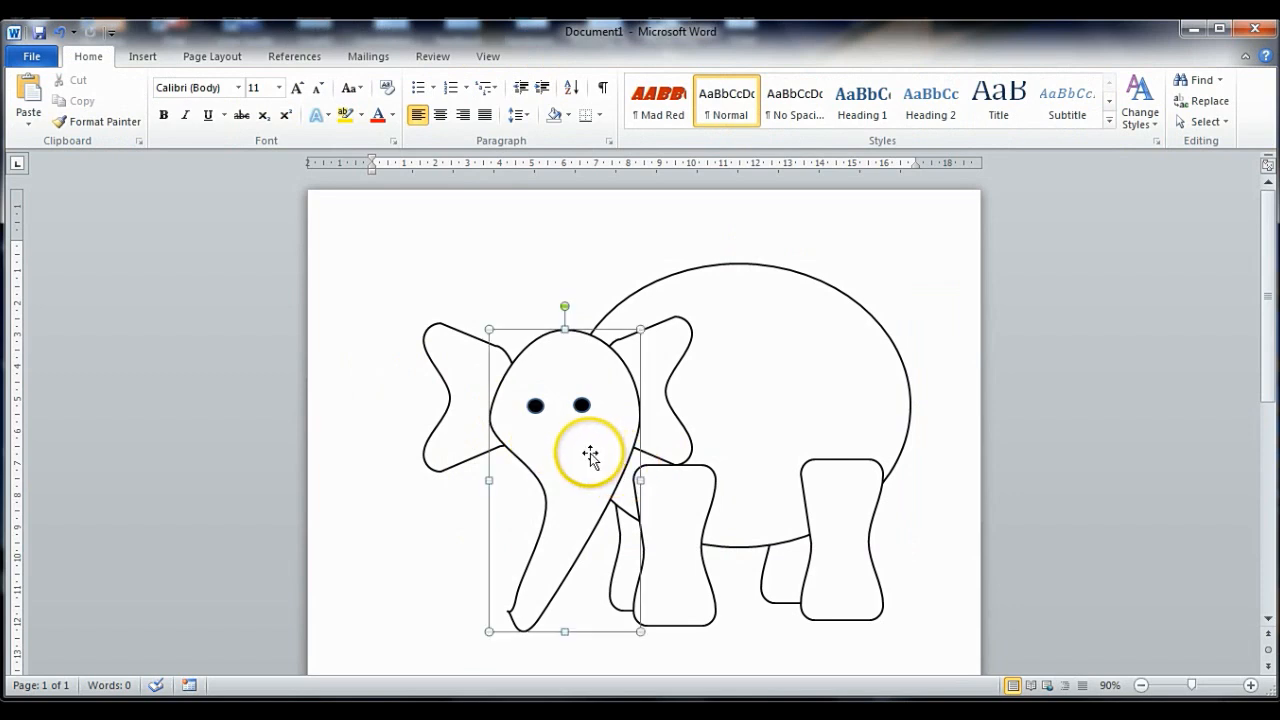
click(893, 514)
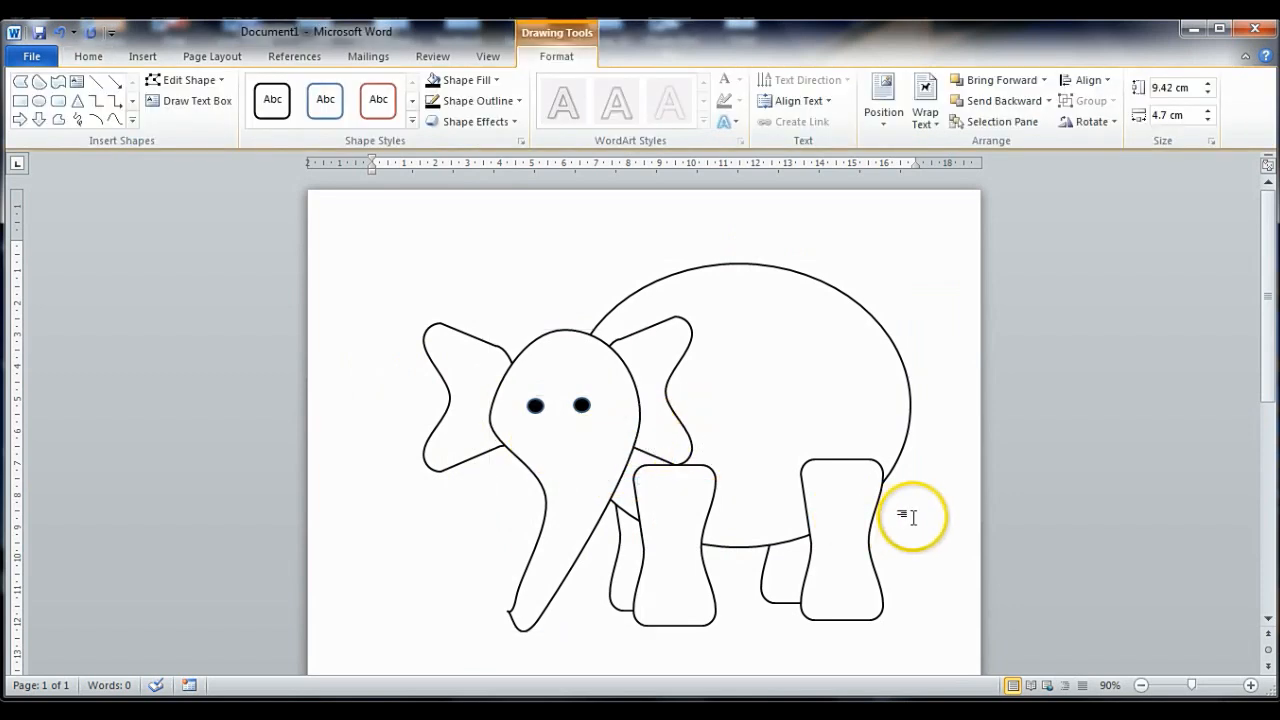
click(720, 318)
click(920, 577)
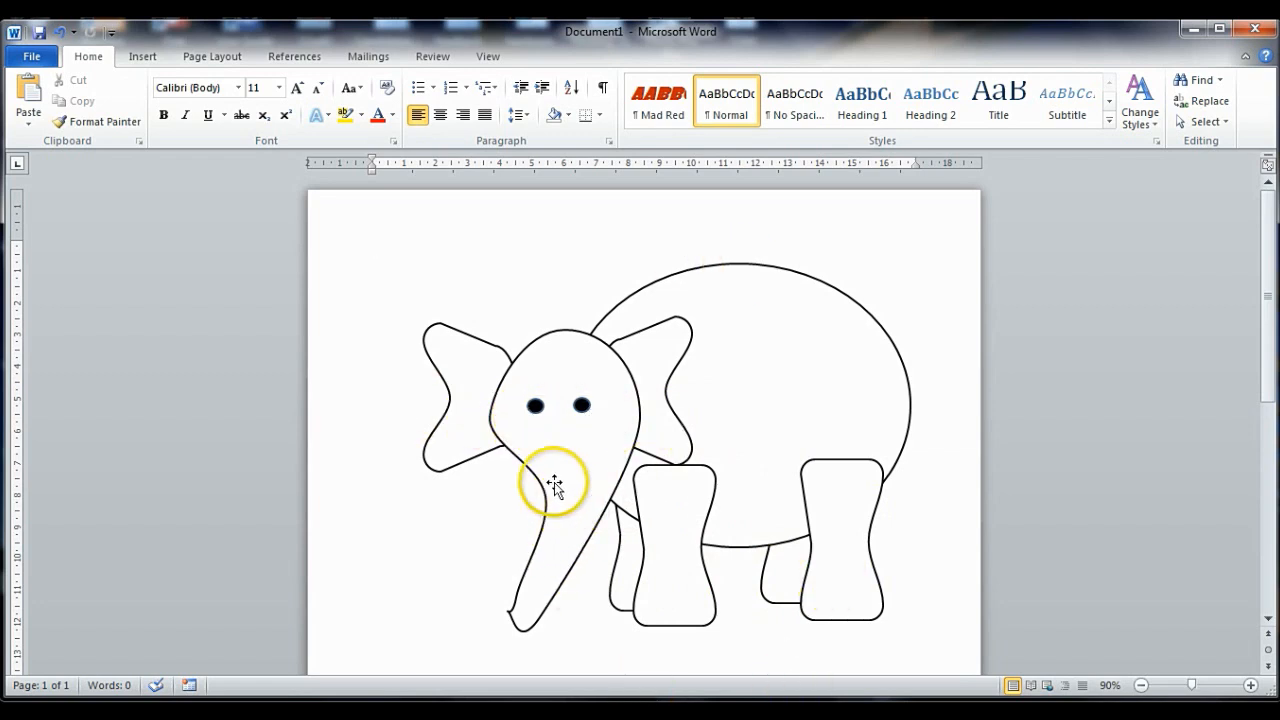
Select the ears, head, body, both near legs and the far hind leg together, and group them into one object
click(462, 340)
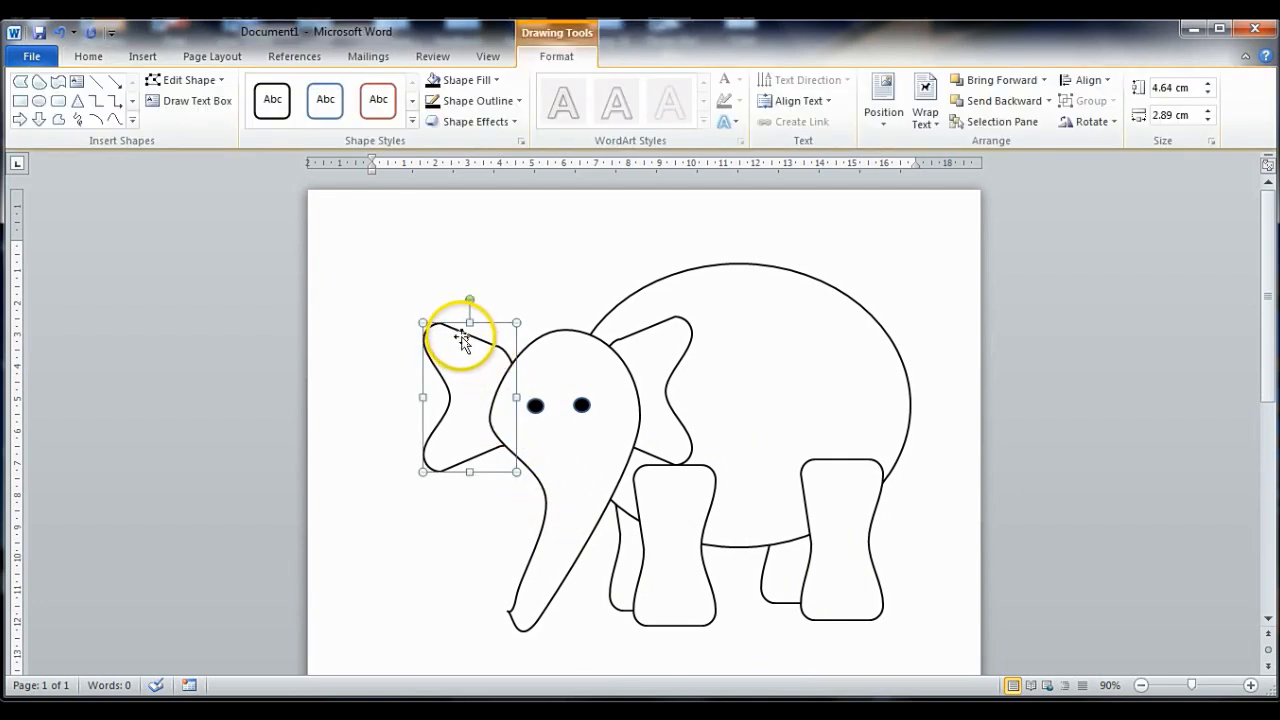
shift+click(565, 333)
shift+click(562, 330)
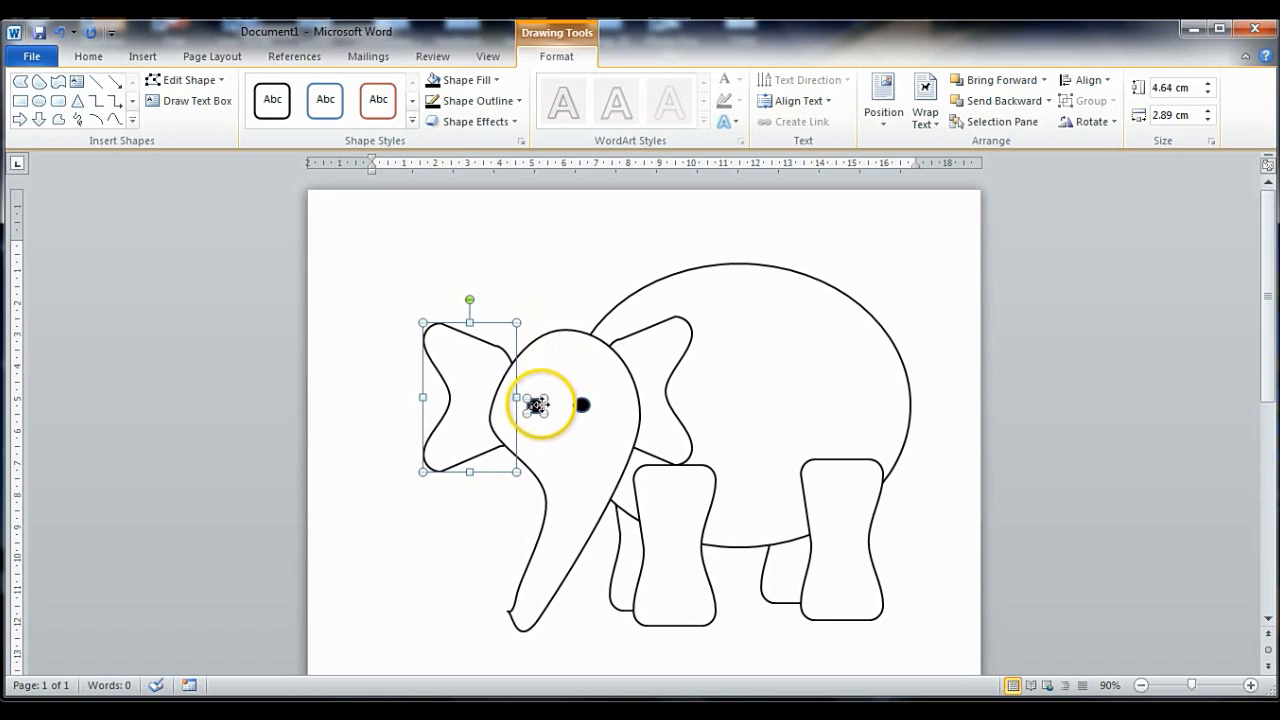
shift+click(536, 408)
shift+click(536, 405)
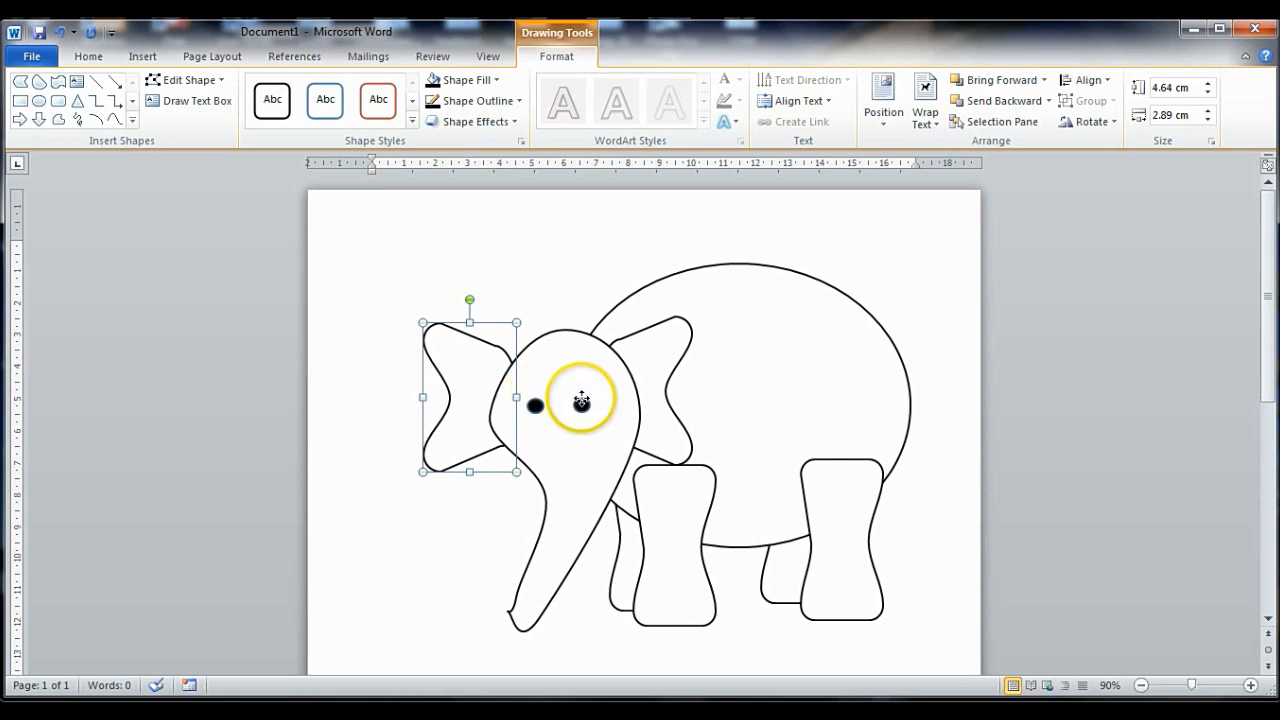
shift+click(579, 400)
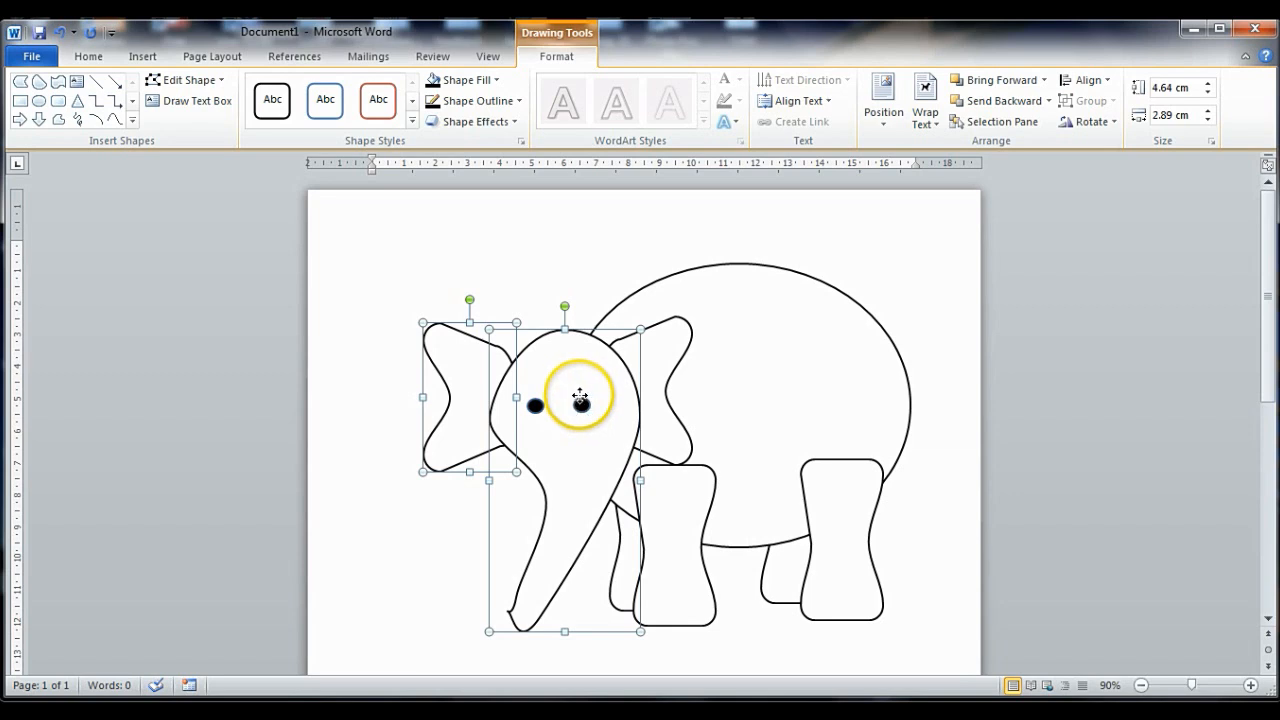
shift+click(574, 331)
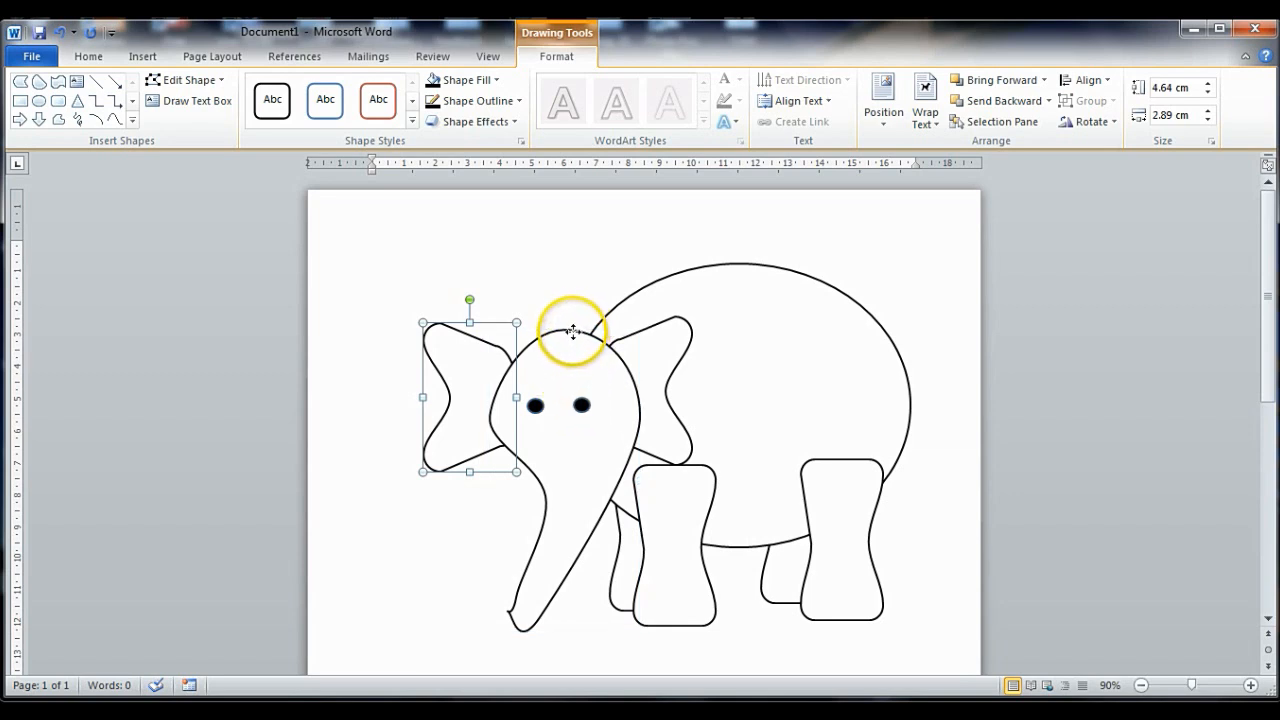
shift+click(573, 331)
shift+click(641, 288)
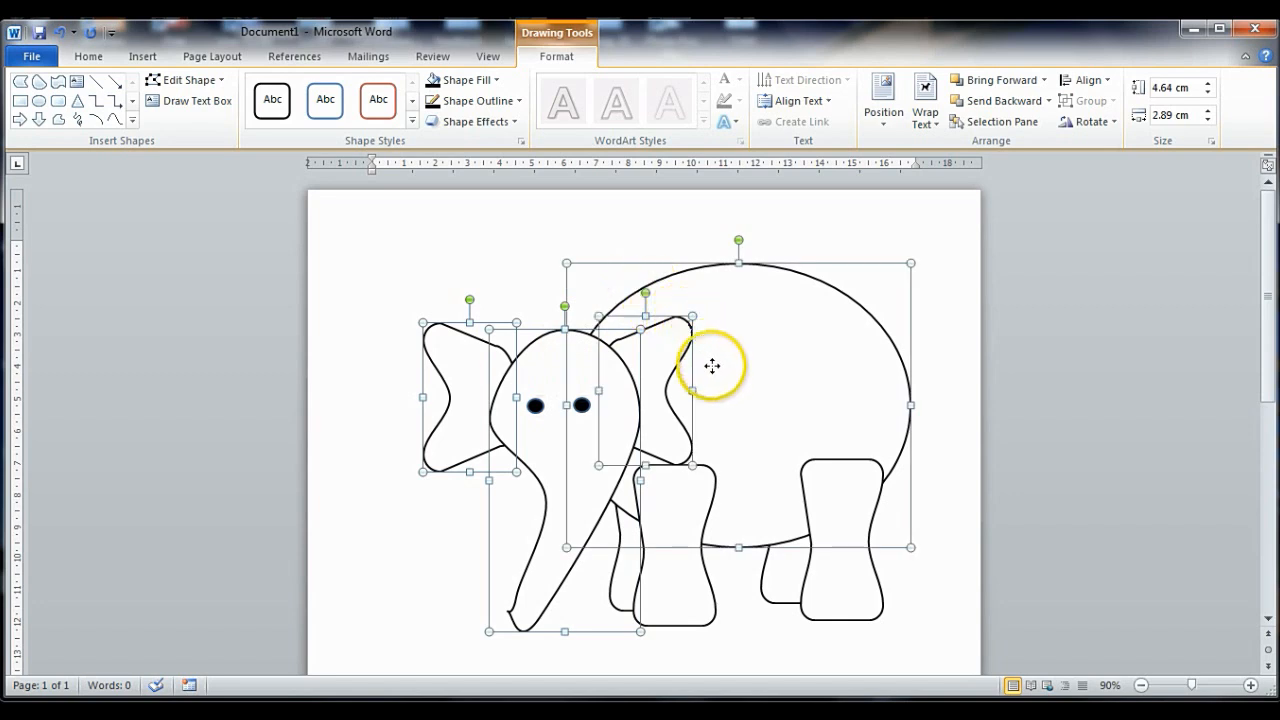
shift+click(700, 465)
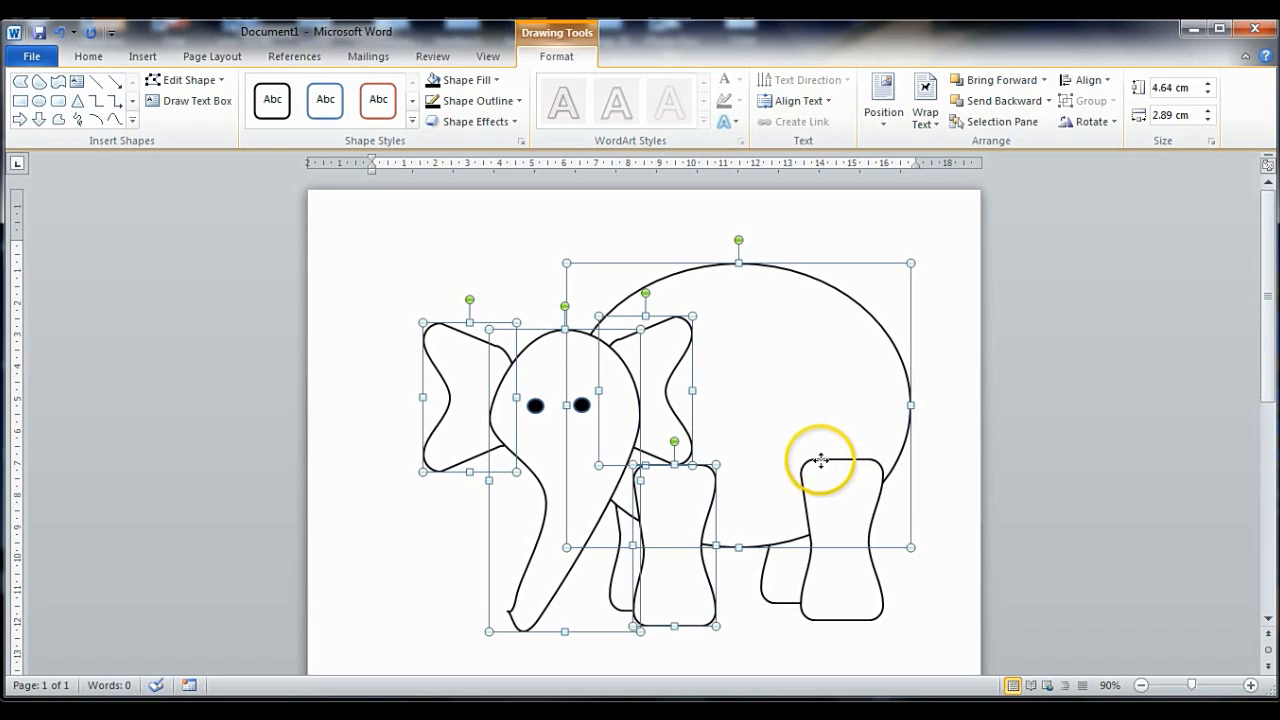
shift+click(862, 606)
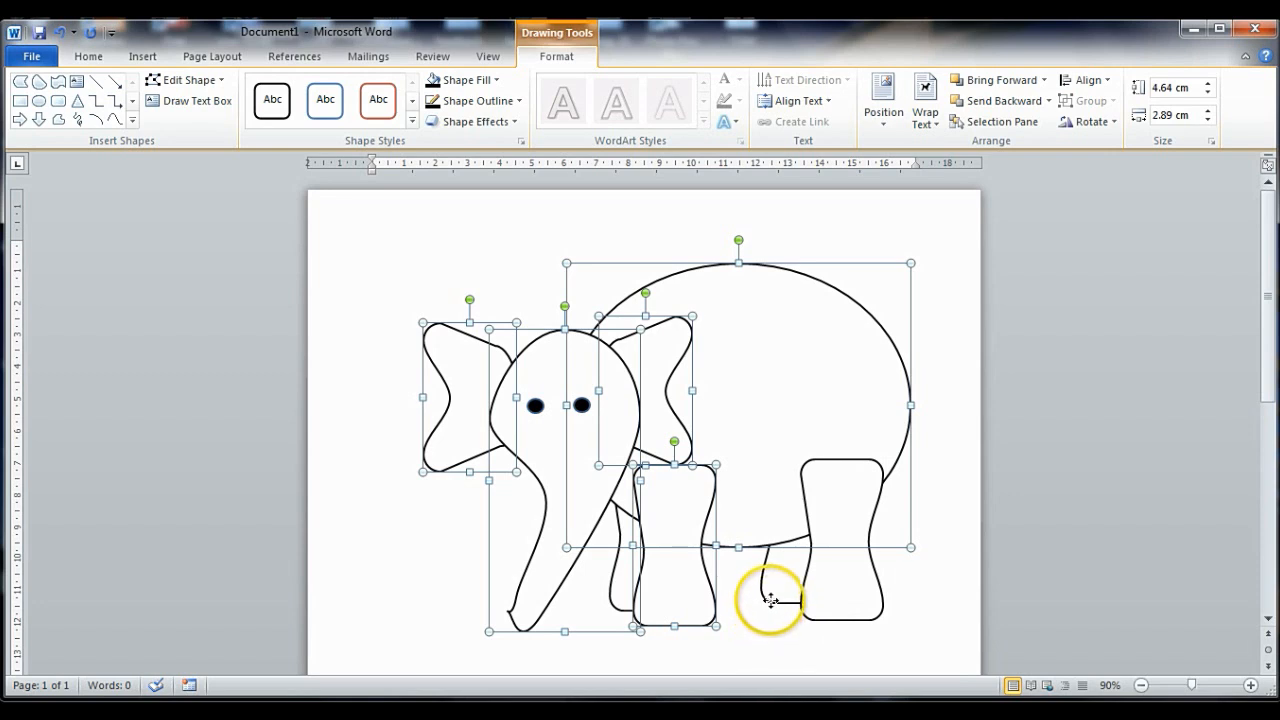
shift+click(771, 600)
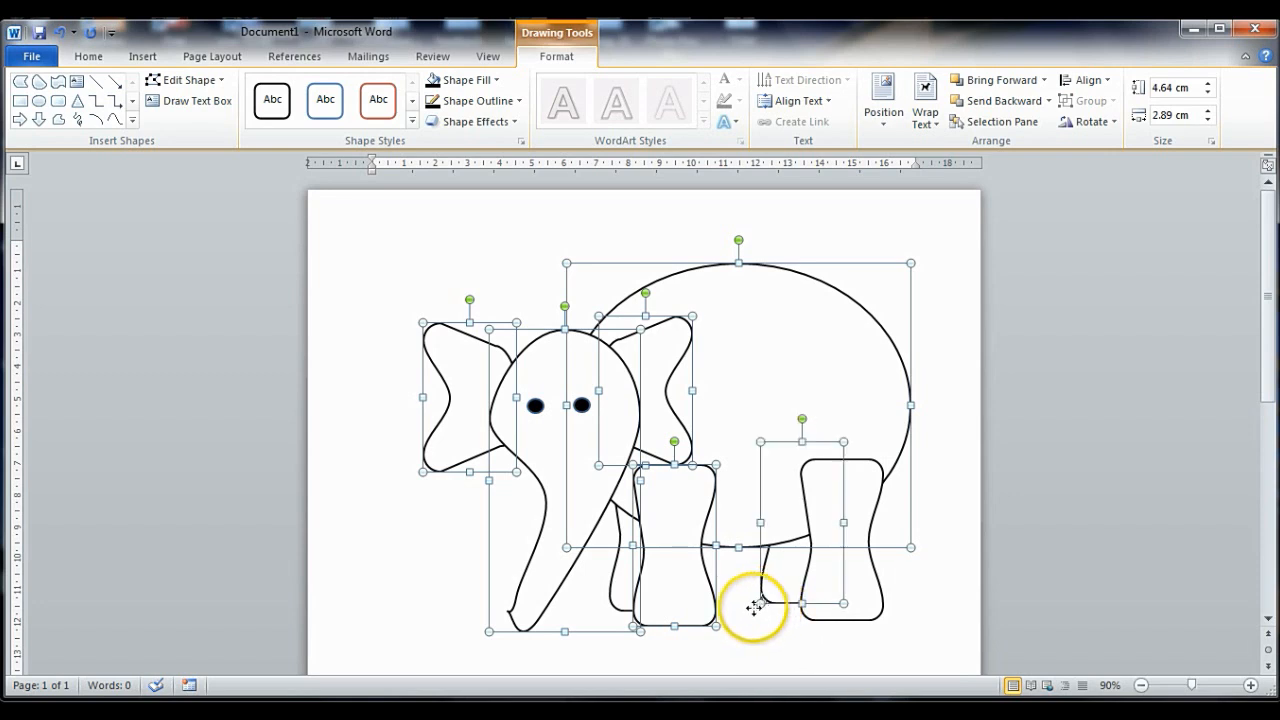
shift+click(688, 626)
shift+click(771, 602)
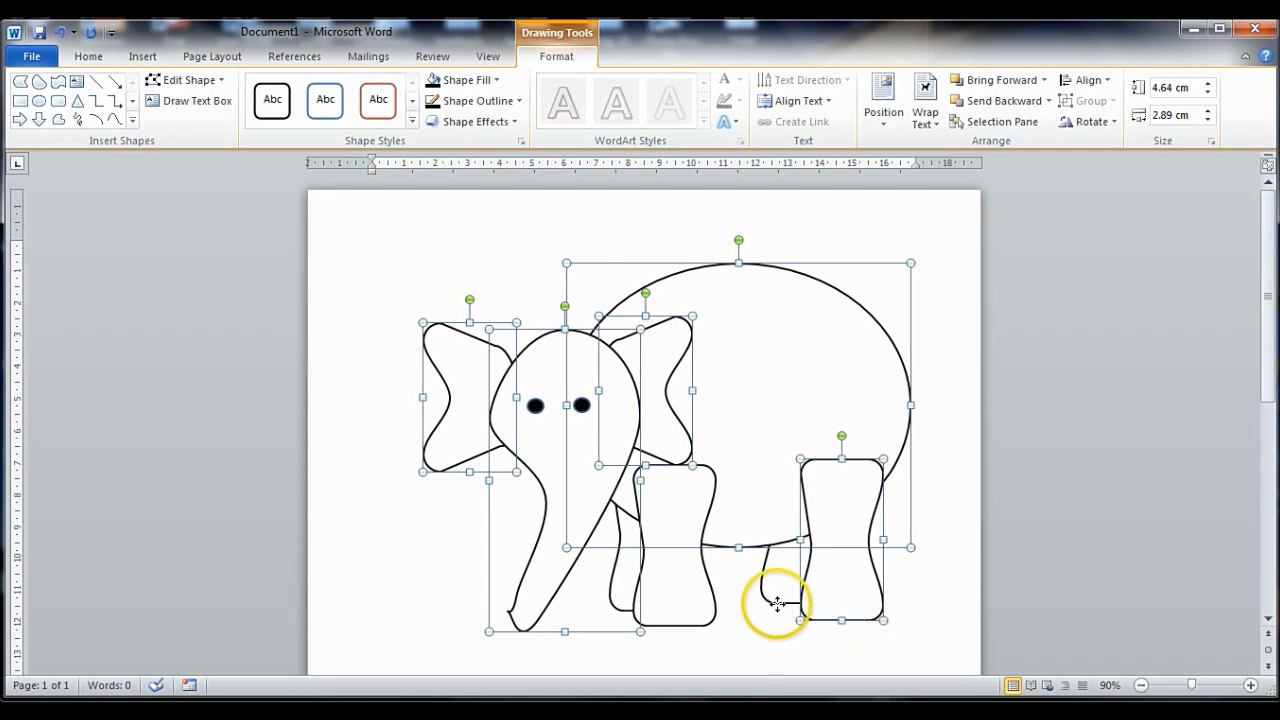
shift+click(777, 603)
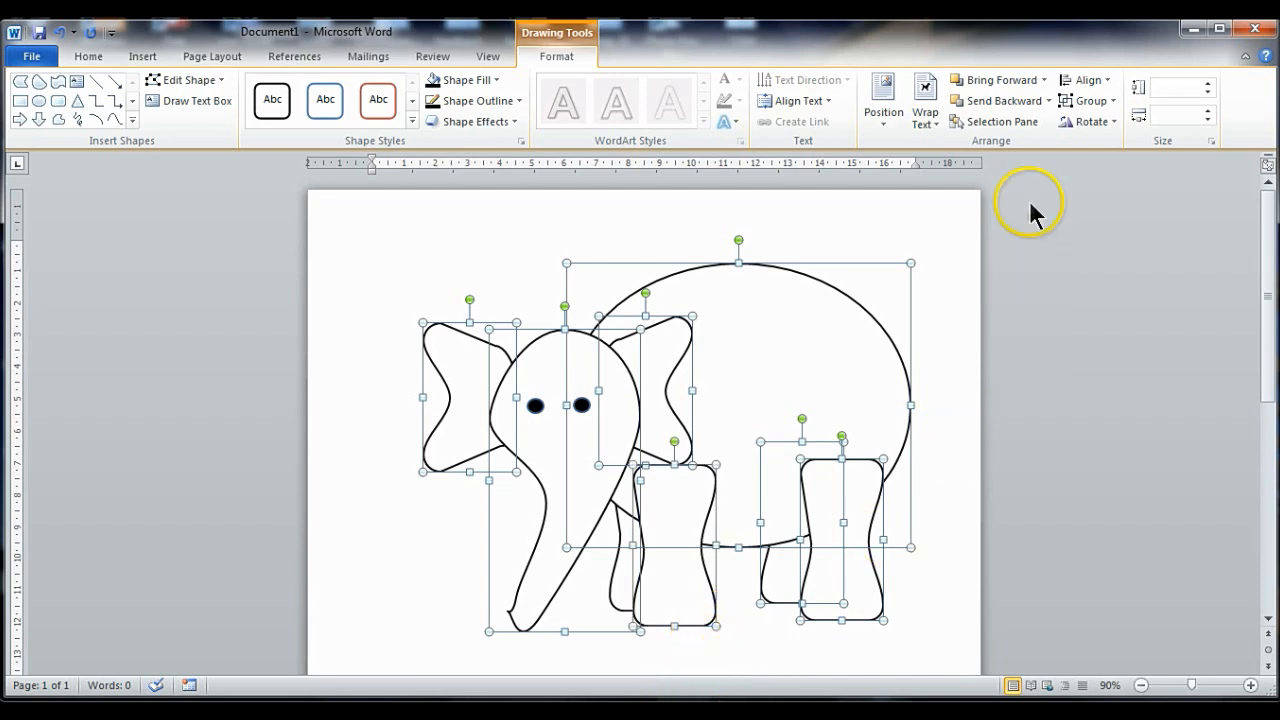
click(1112, 102)
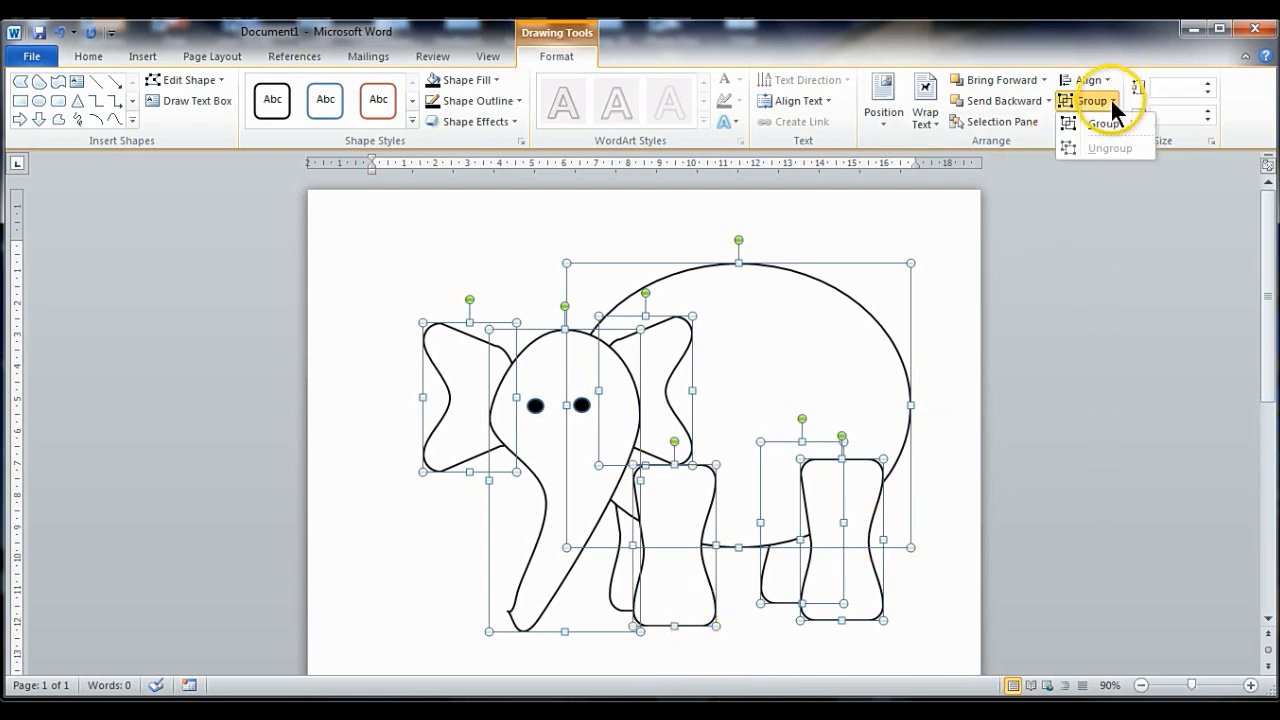
click(1104, 122)
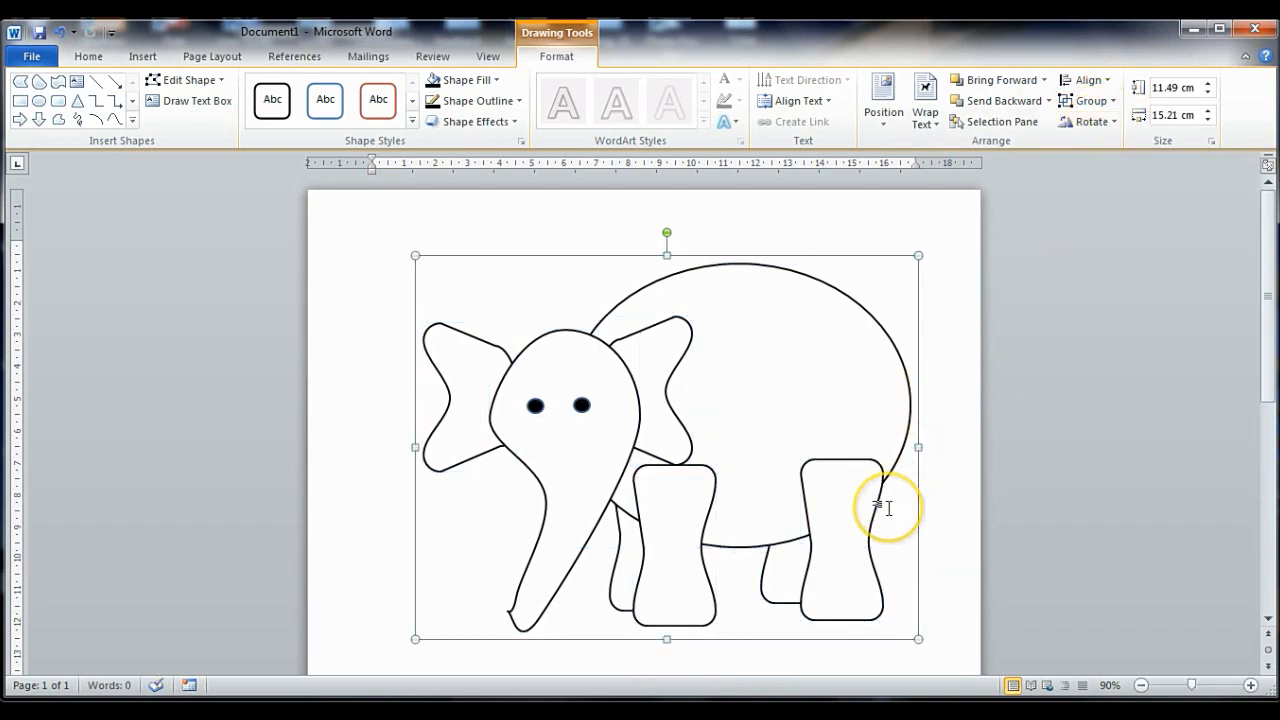
Group the far front leg, partly hidden behind the near one, with the rest of the elephant
click(614, 576)
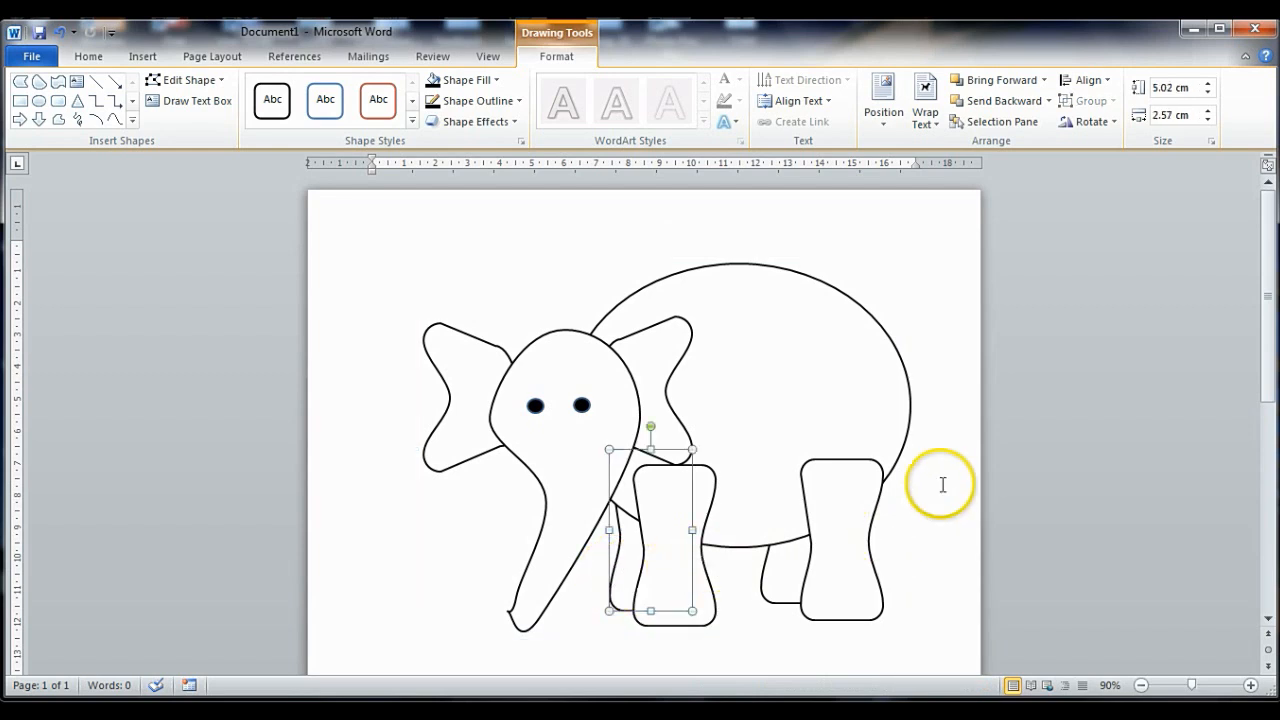
click(911, 432)
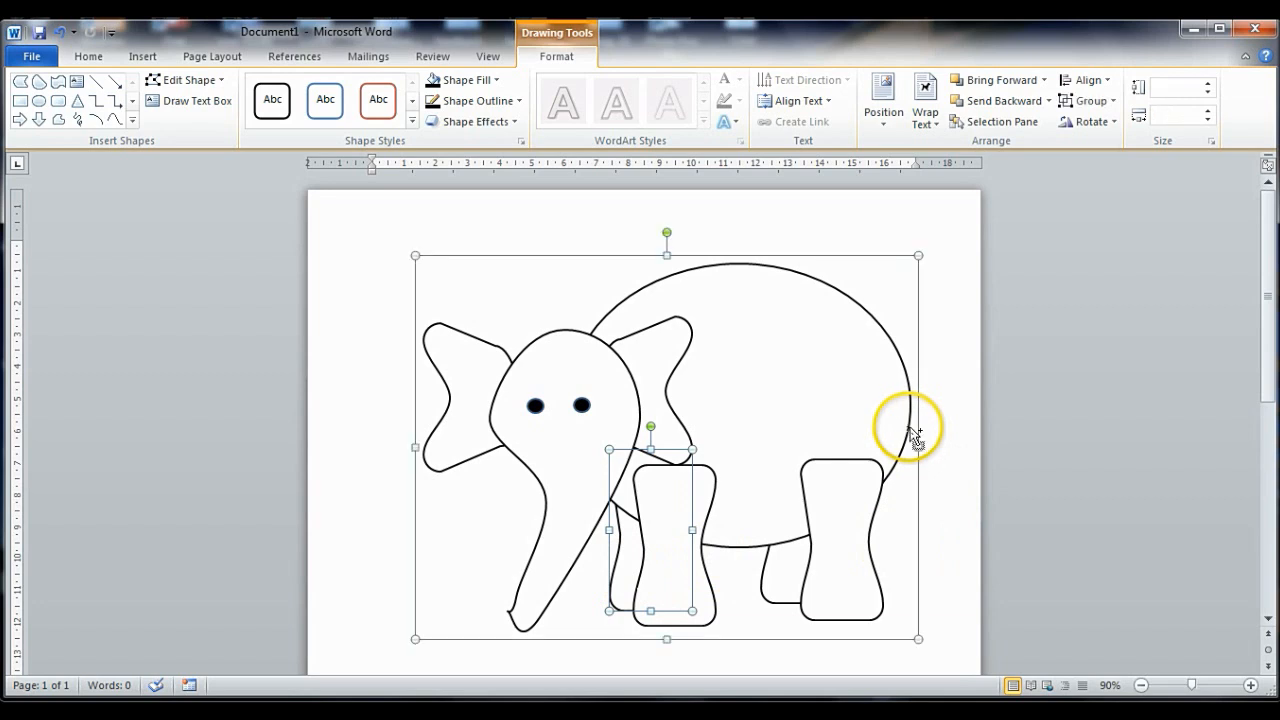
click(1100, 100)
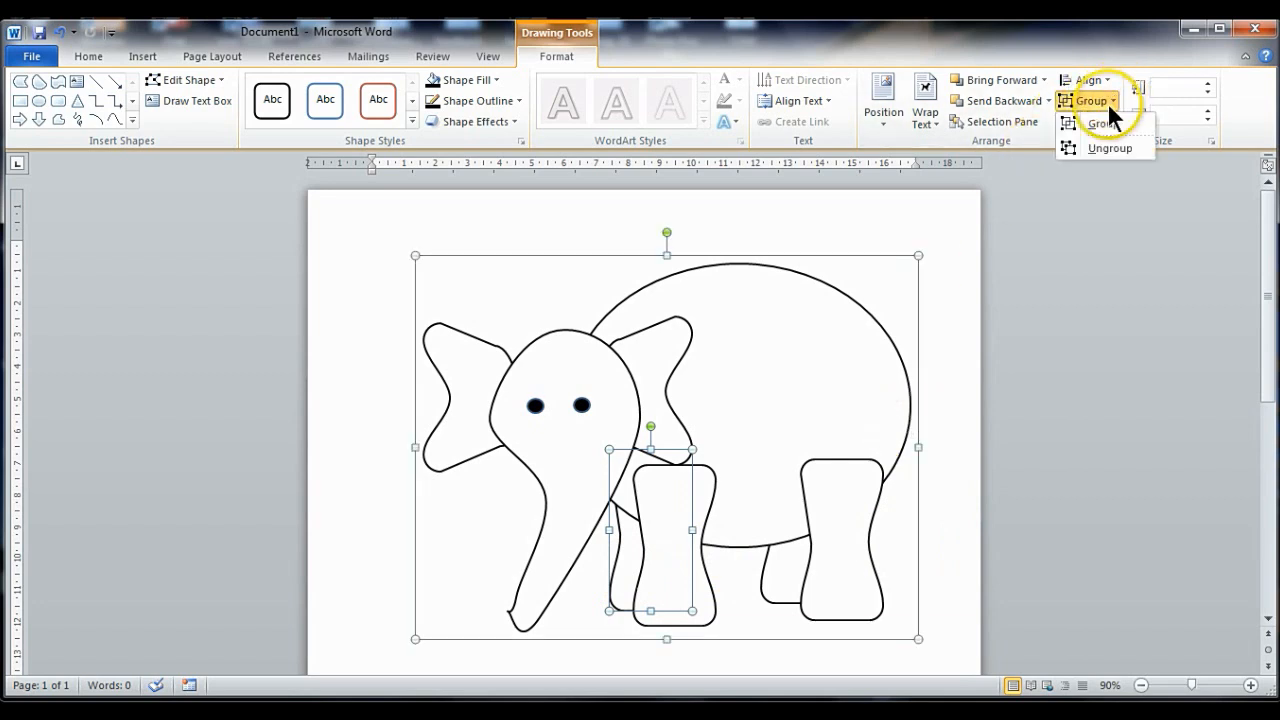
click(1108, 120)
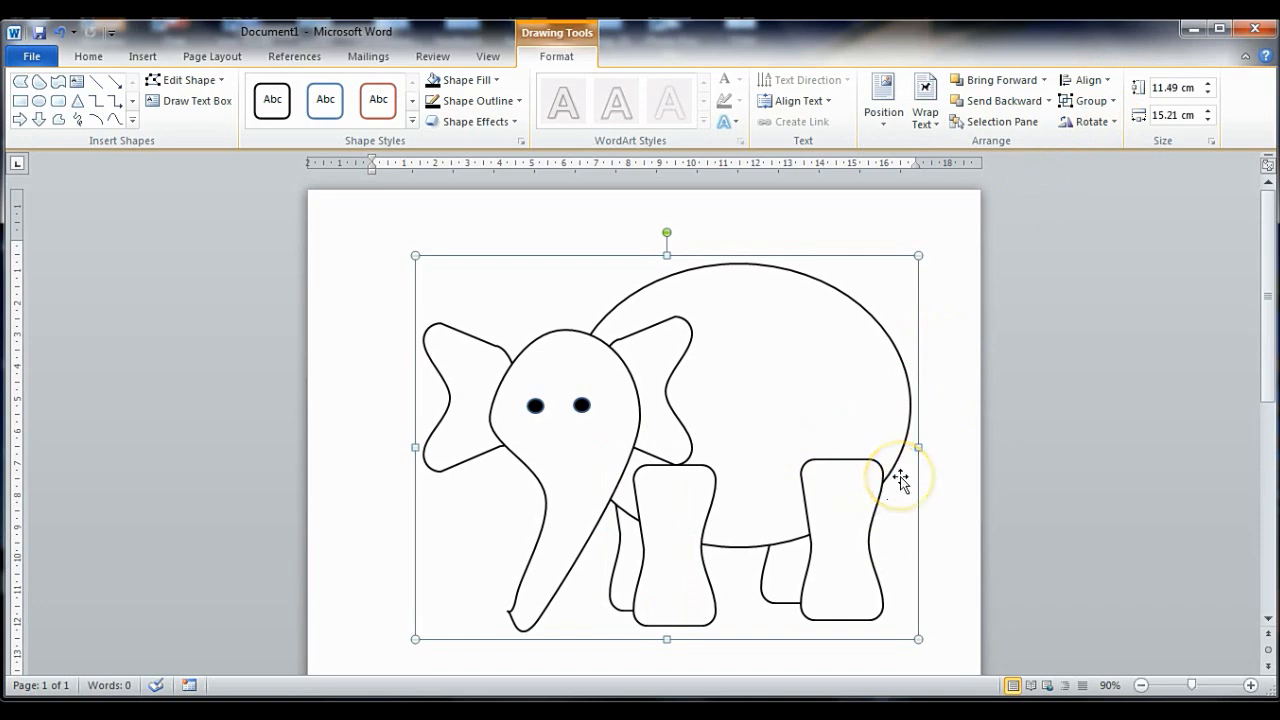
Within the group, fill the body with a very light gray and the head with a slightly darker gray
click(779, 386)
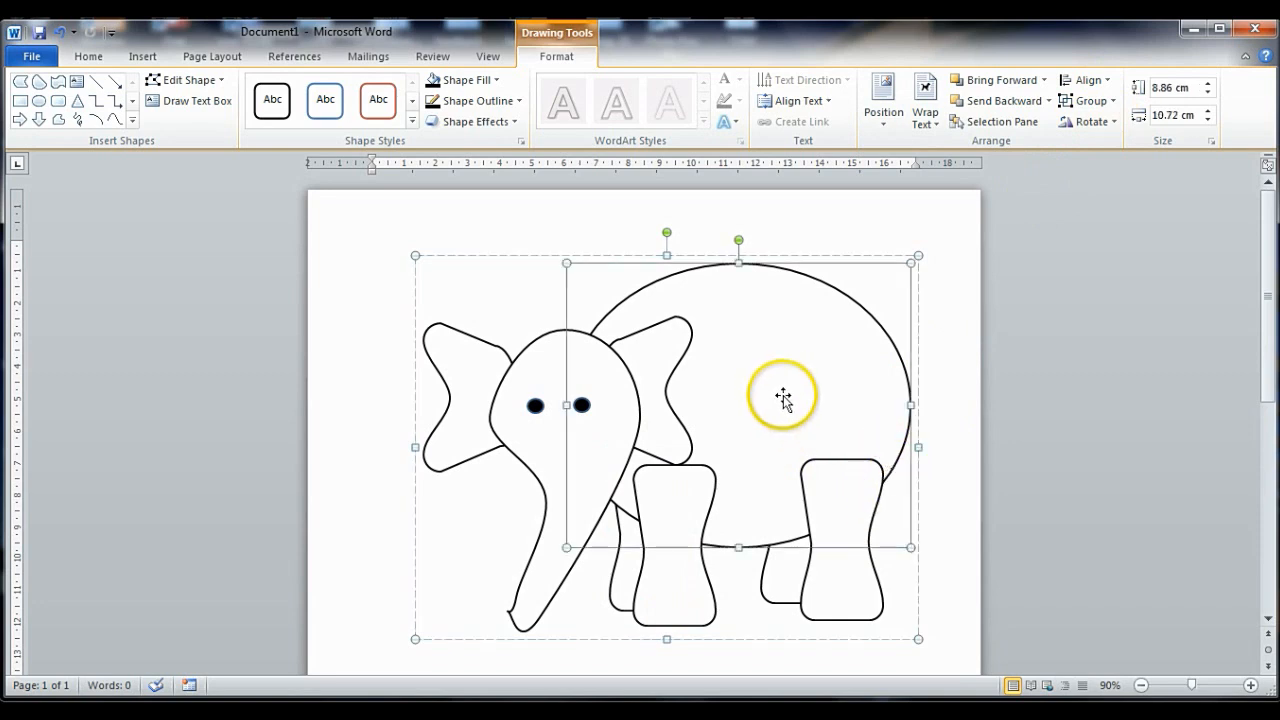
click(468, 80)
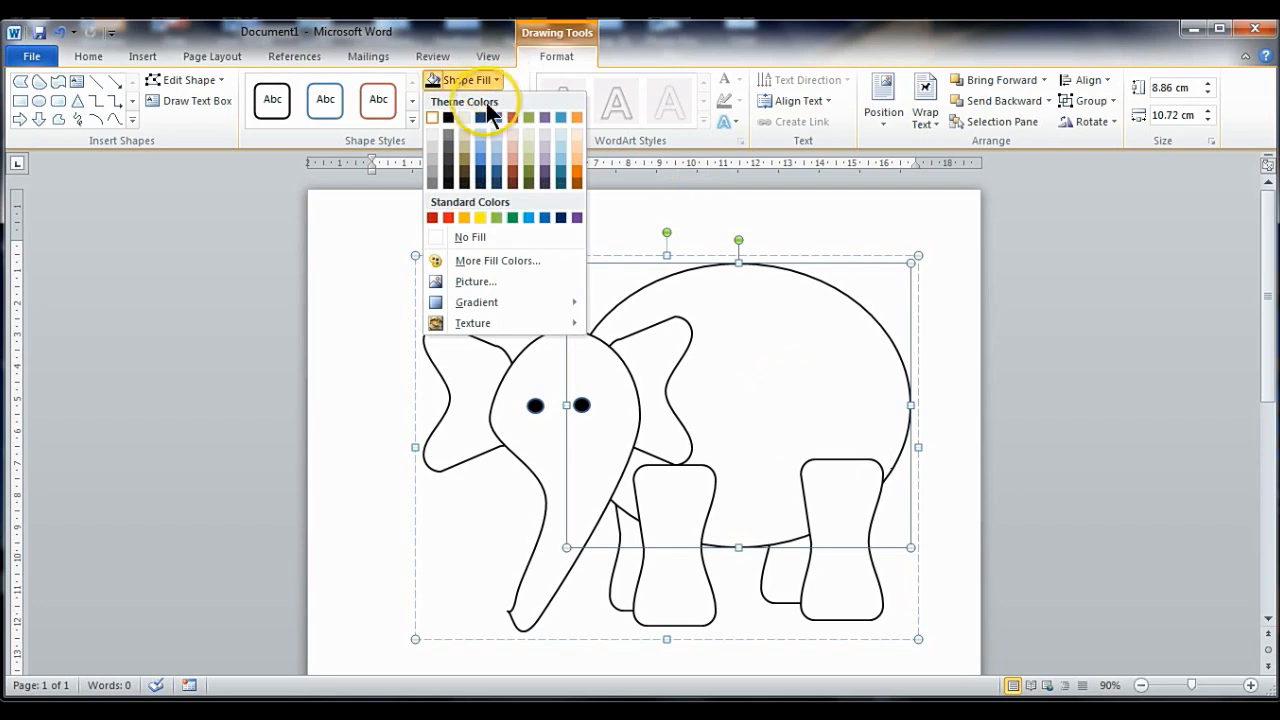
click(428, 129)
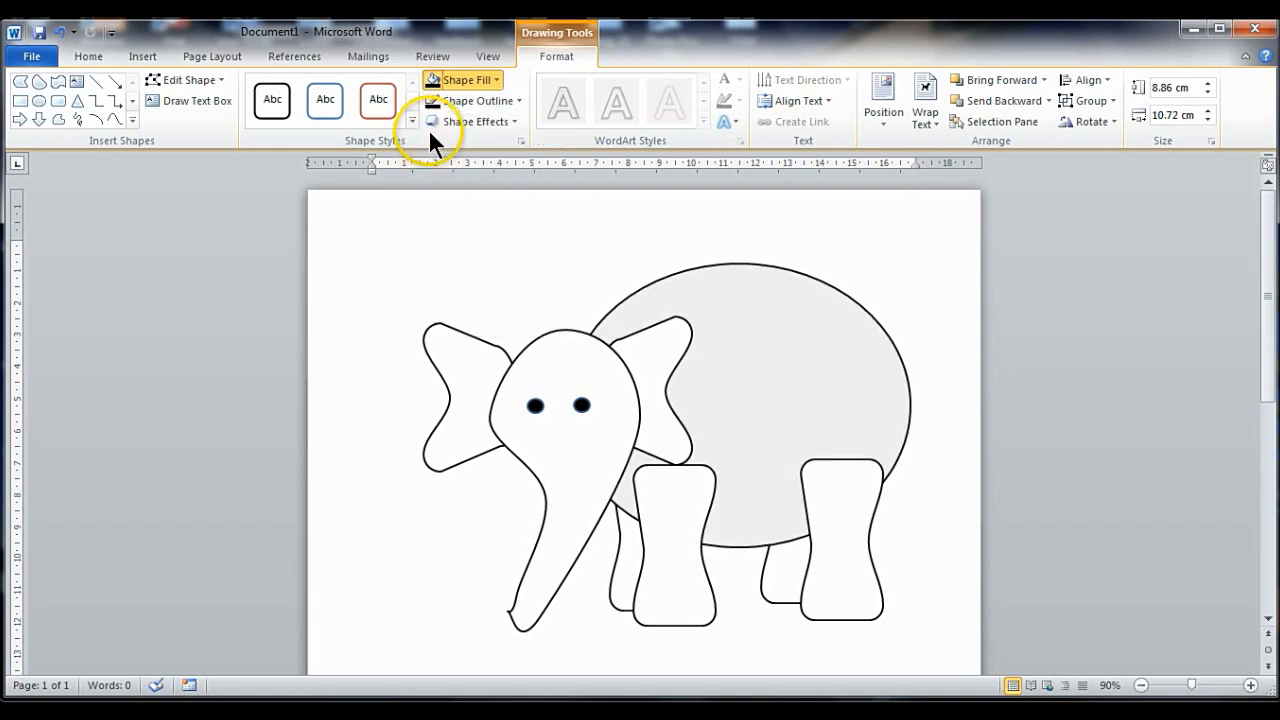
click(540, 344)
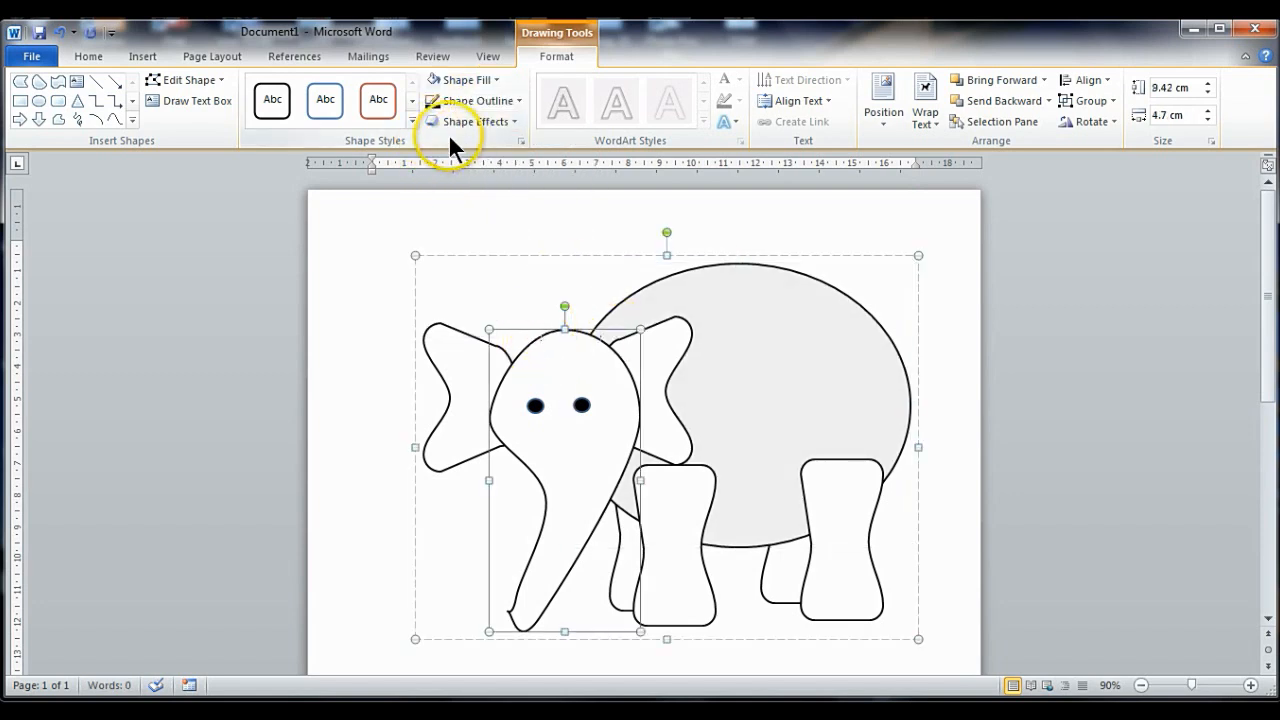
click(497, 80)
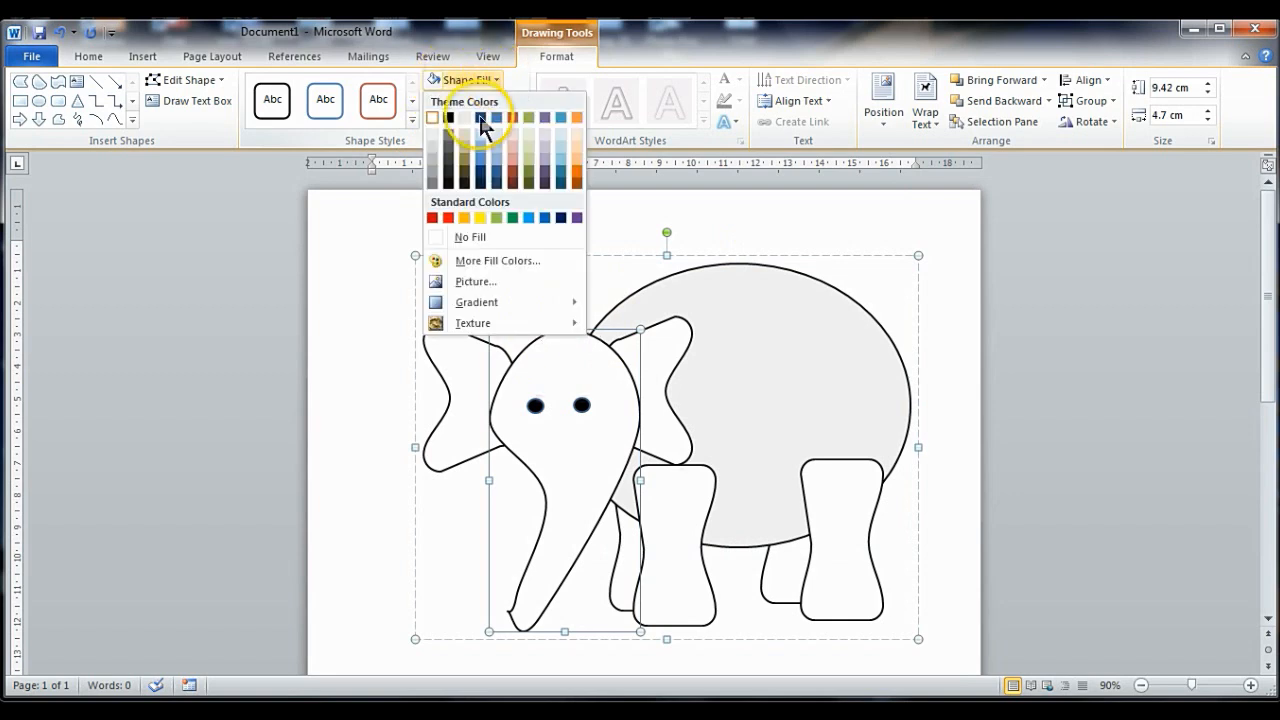
click(429, 146)
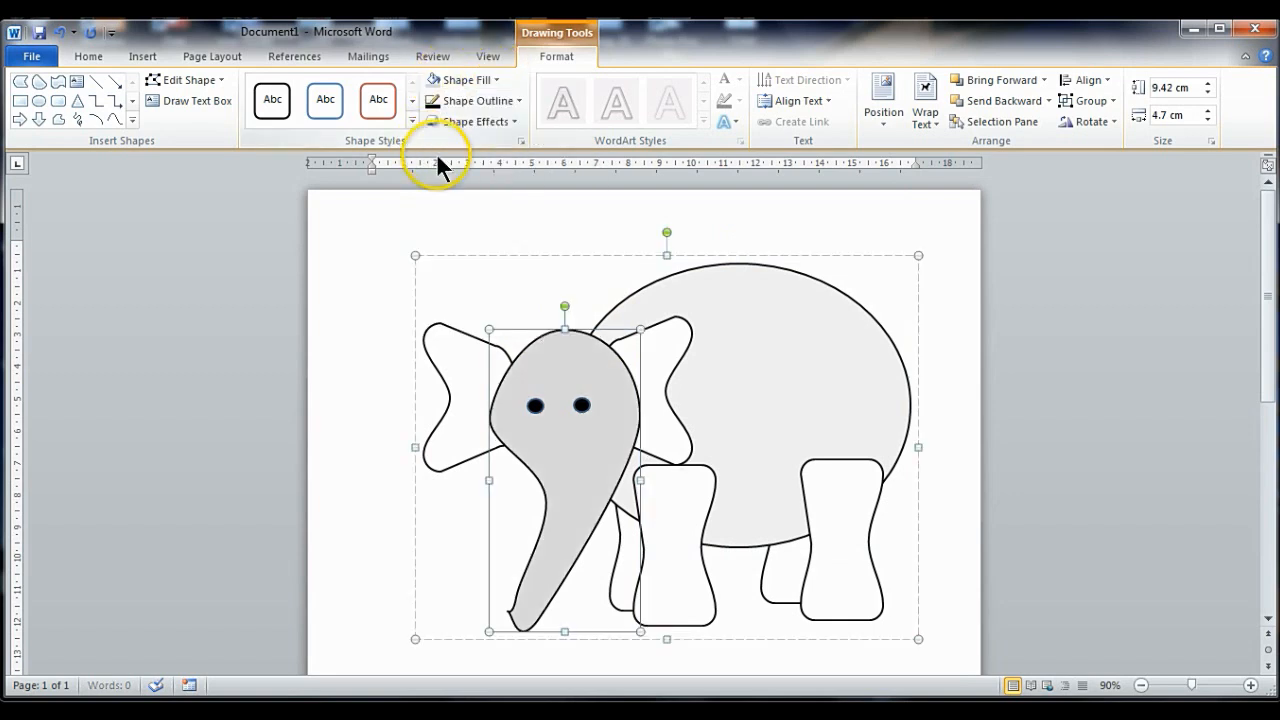
Fill the right ear with the head's gray shade and apply a gradient that is darkest in its upper outer corner
click(658, 322)
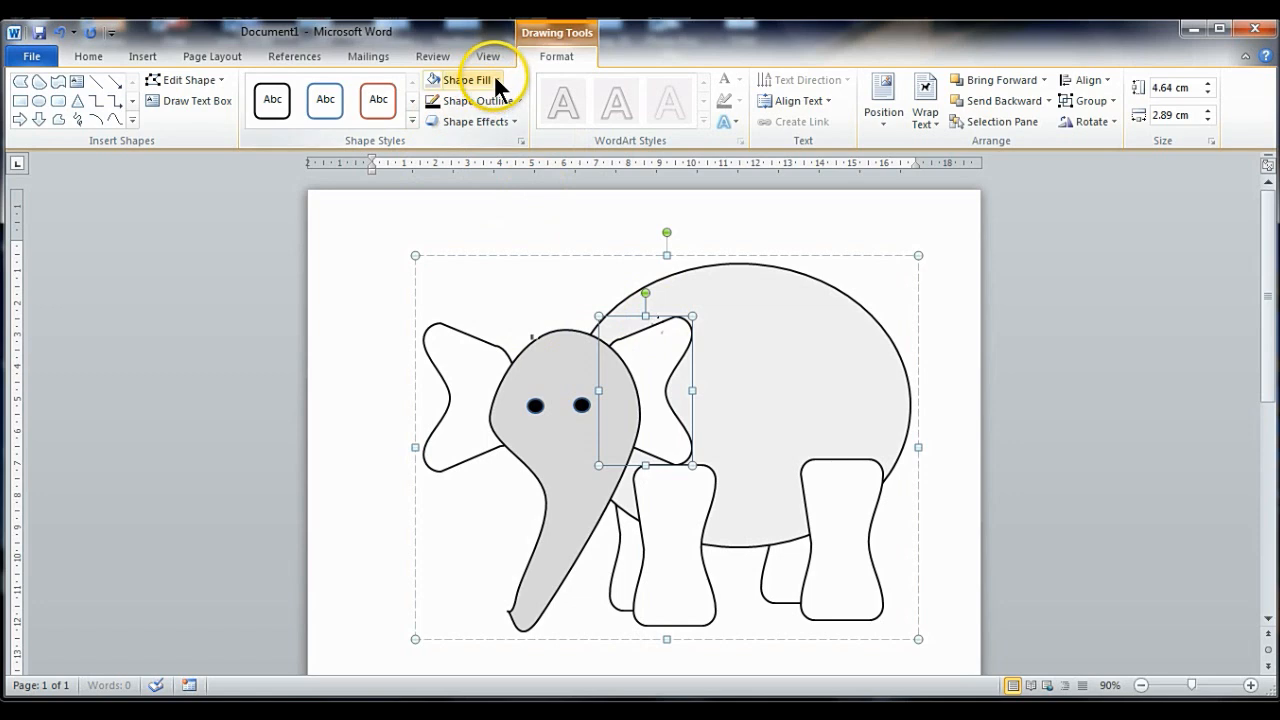
click(462, 80)
click(434, 147)
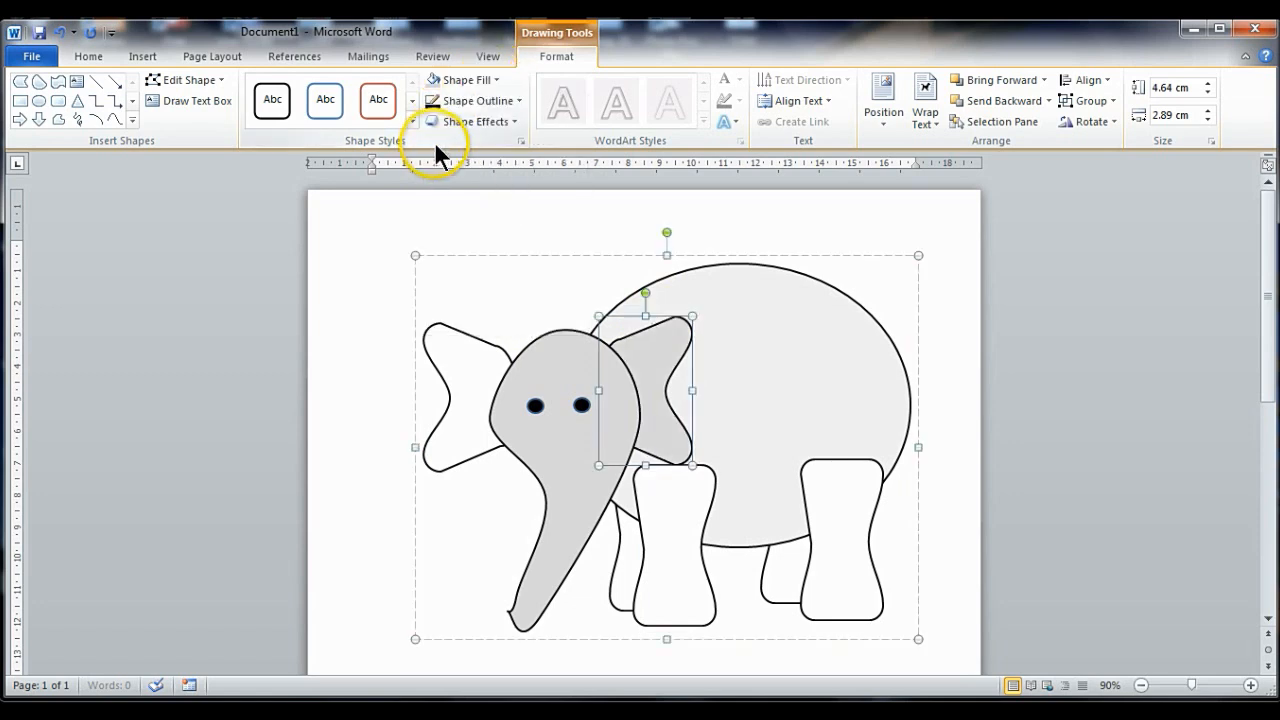
click(496, 80)
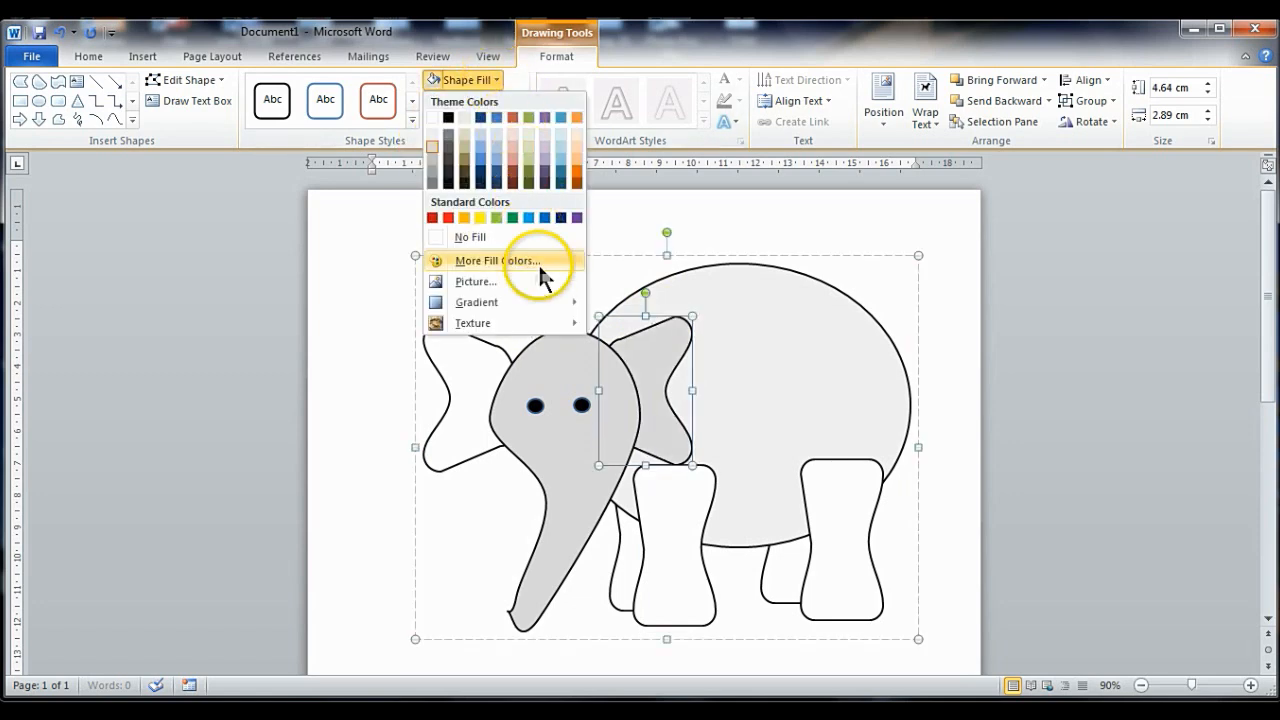
mouse_move(550, 300)
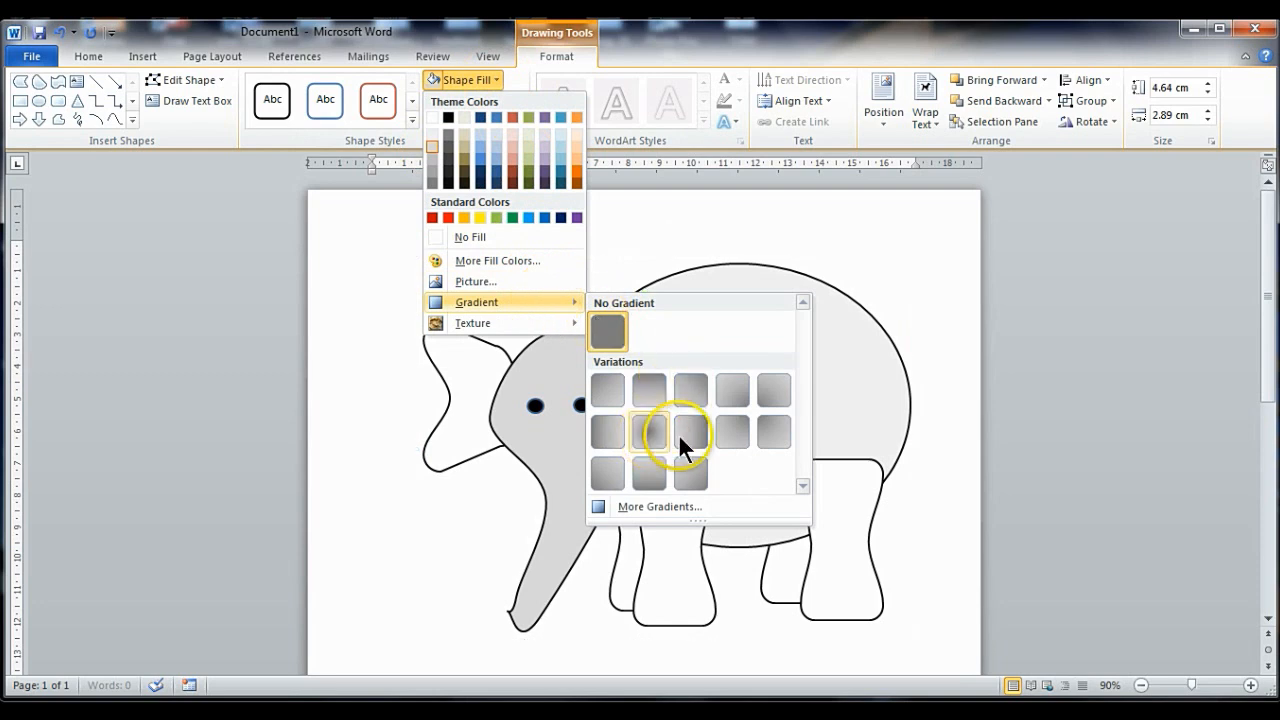
click(724, 431)
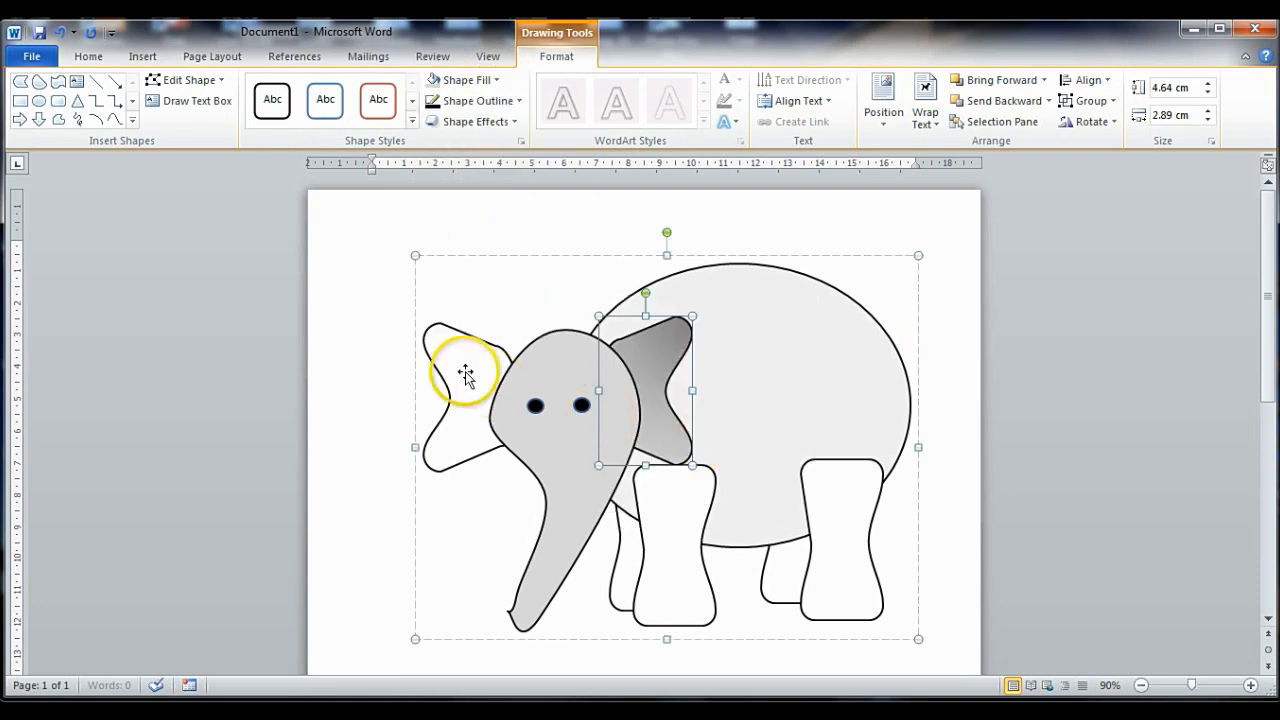
Apply a diagonal gray gradient to the left ear, light at its lower outer edge and darker towards the head
click(443, 343)
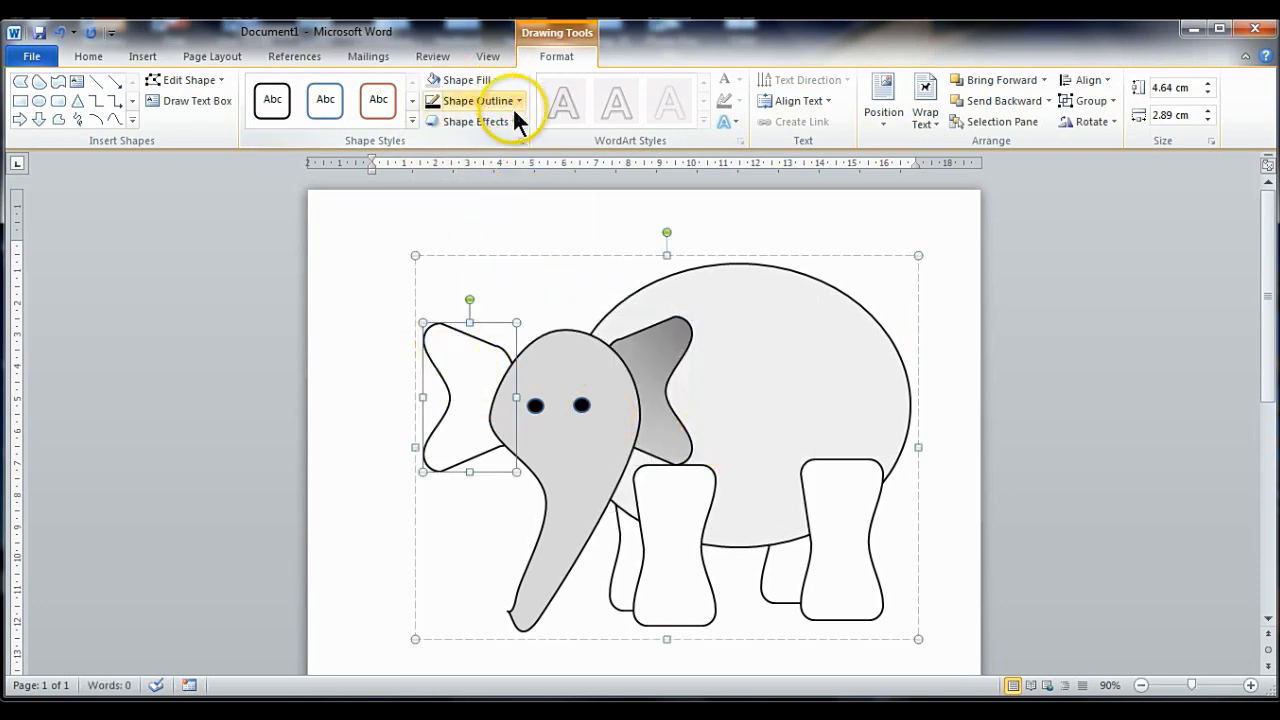
click(494, 80)
mouse_move(551, 302)
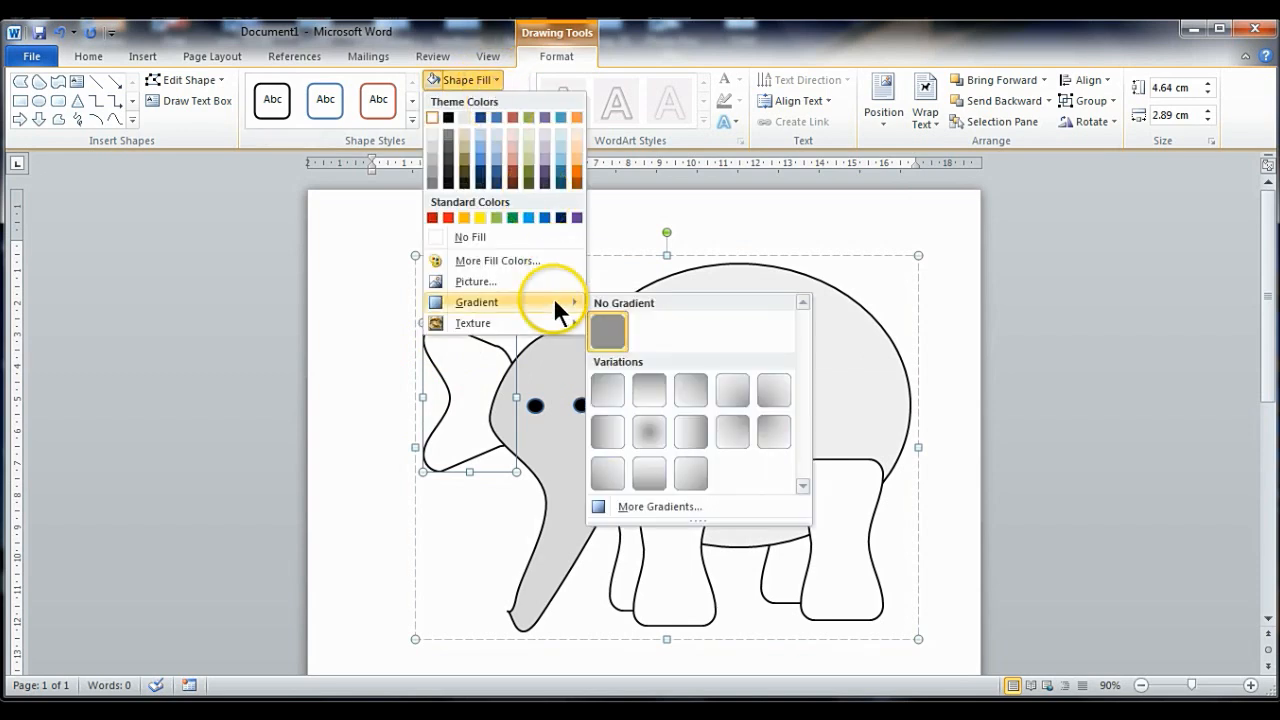
click(613, 385)
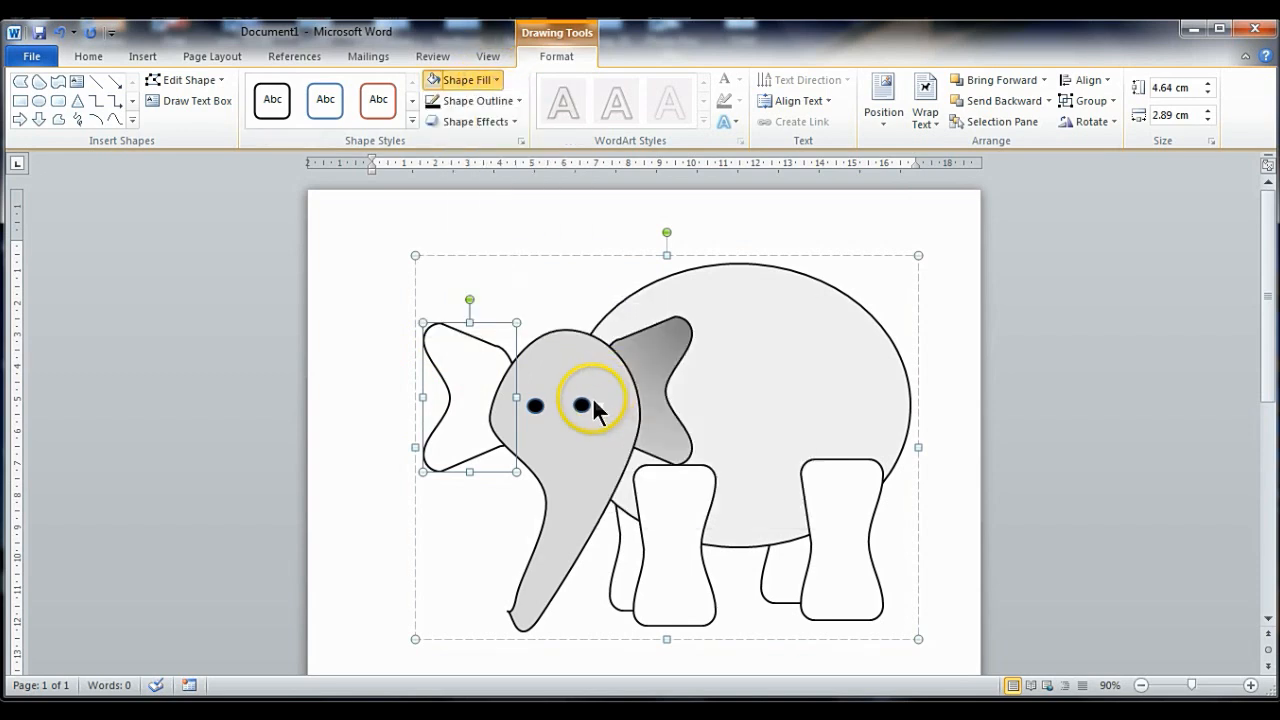
click(494, 80)
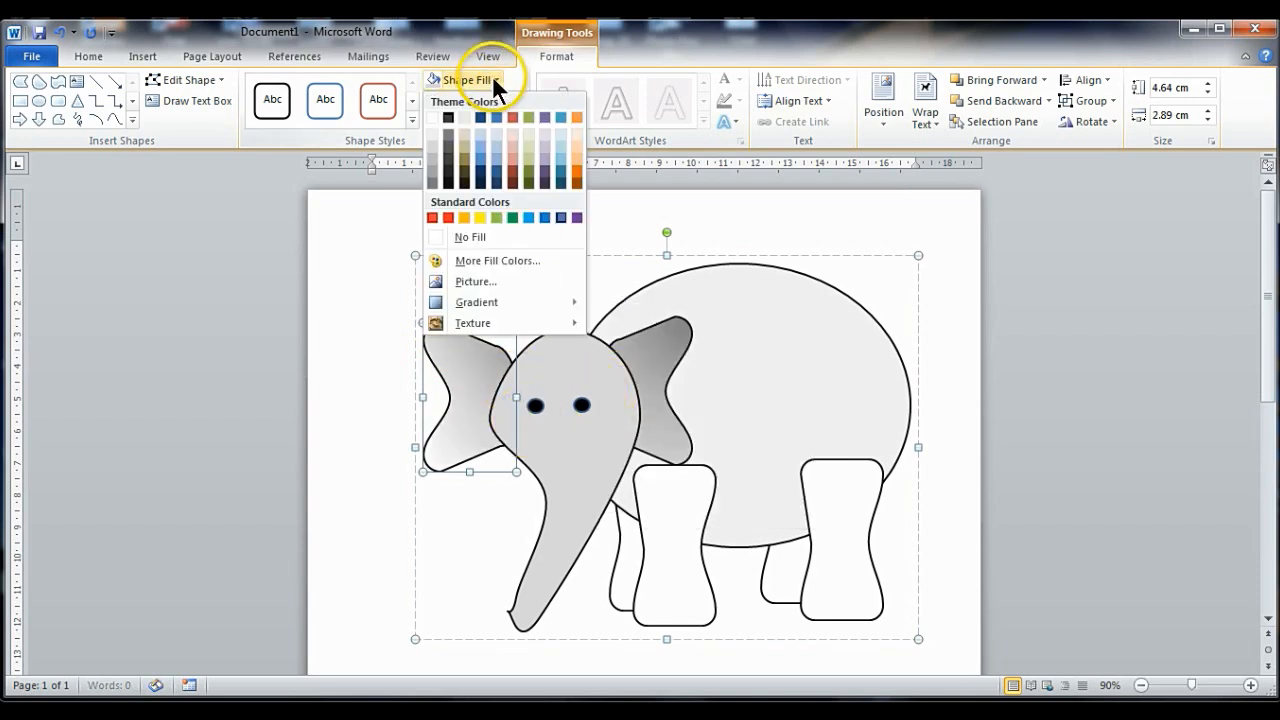
click(658, 53)
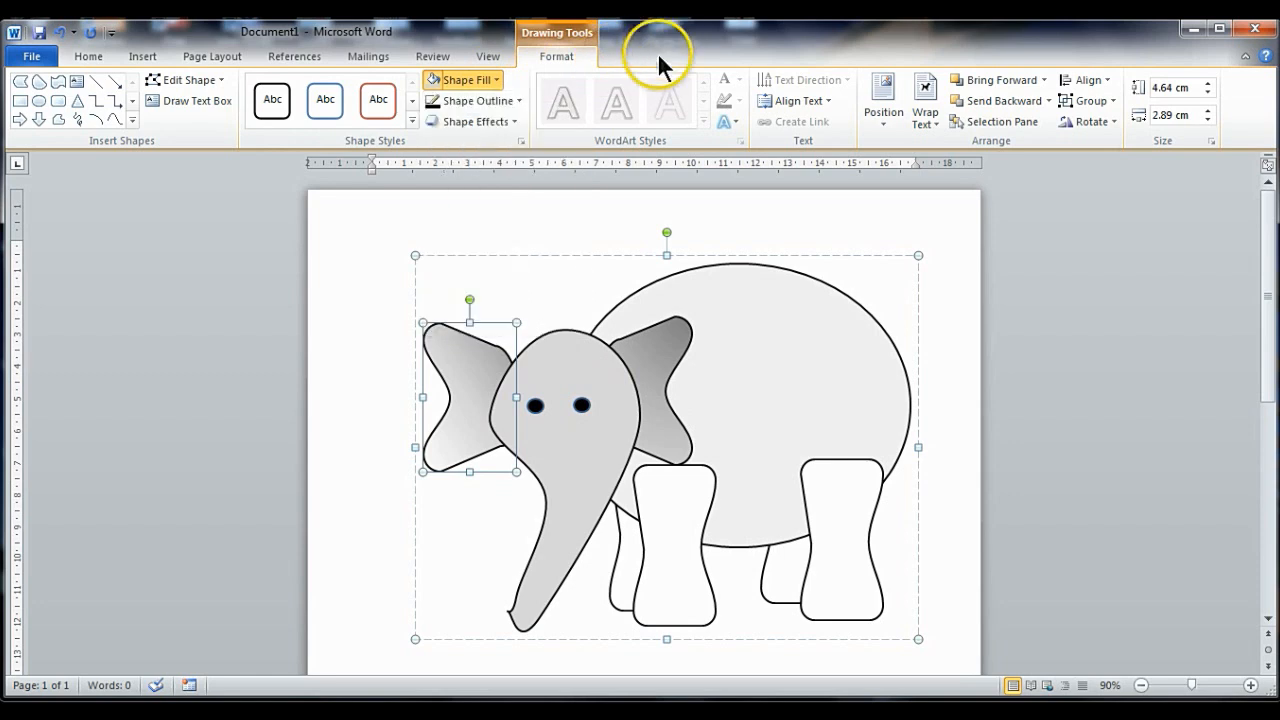
Fill the elephant's near front leg and its body with the same light gray as the head
click(666, 476)
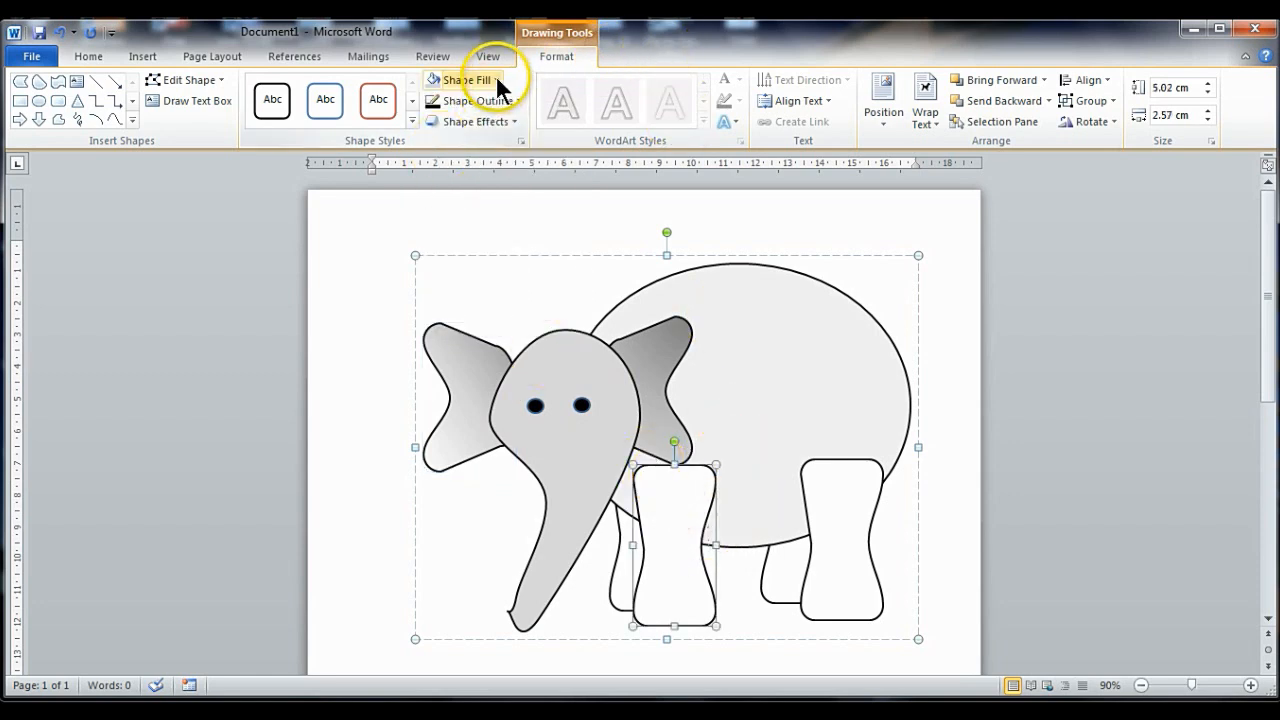
click(460, 80)
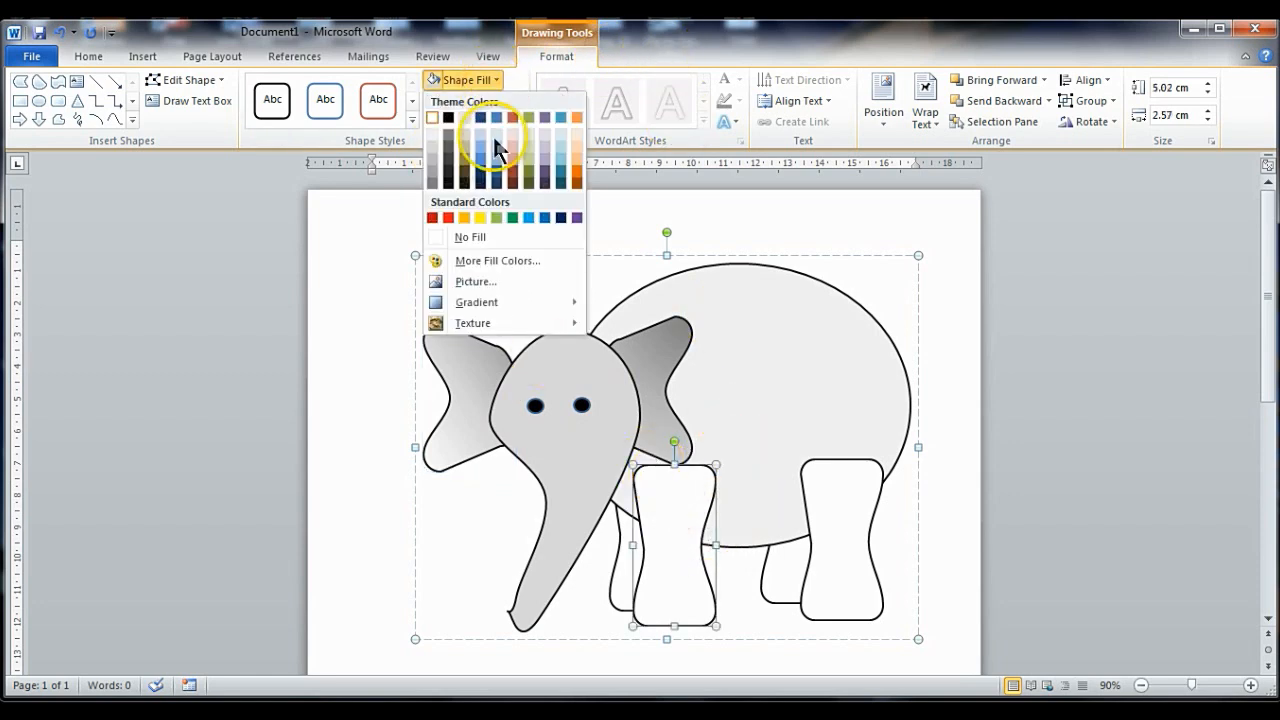
click(431, 144)
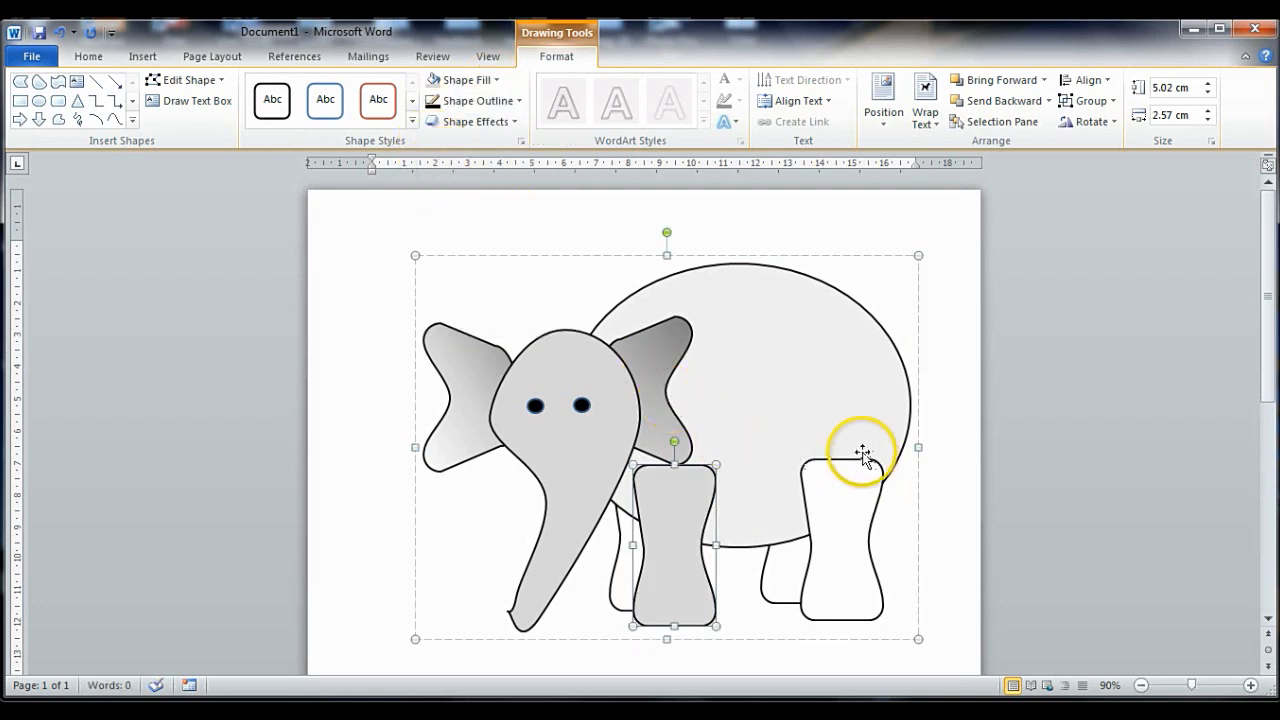
click(808, 325)
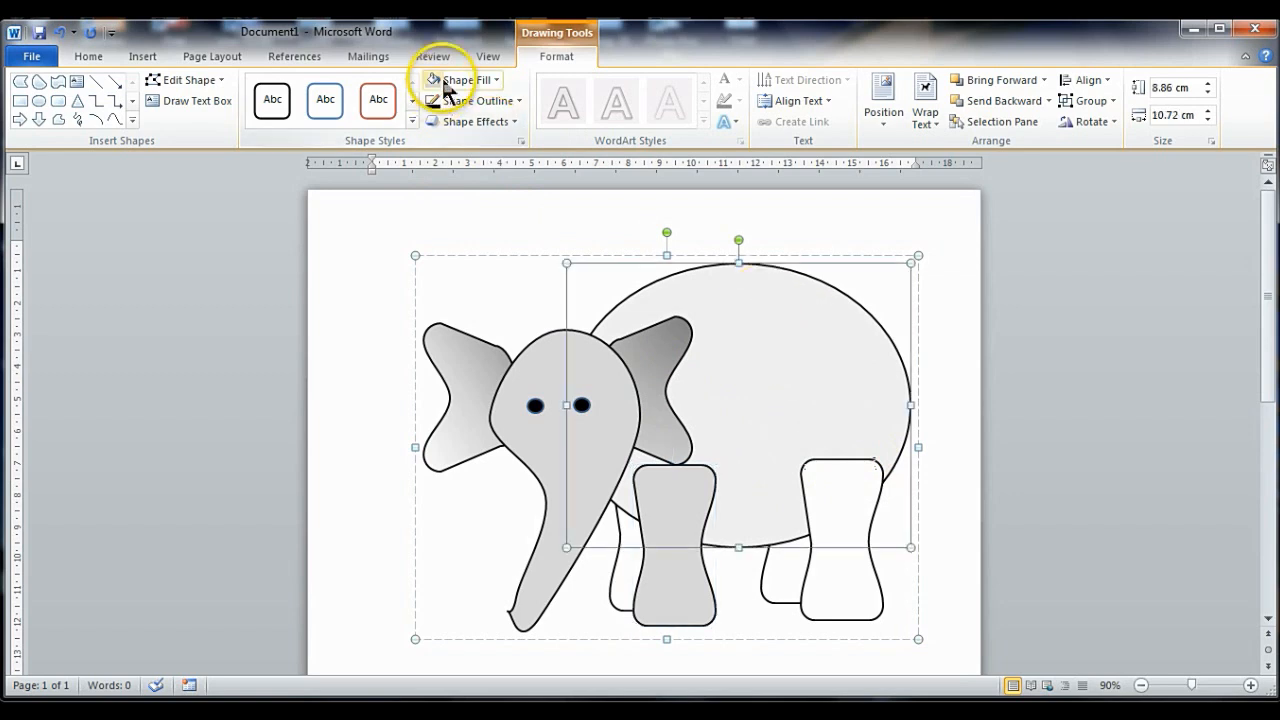
click(495, 80)
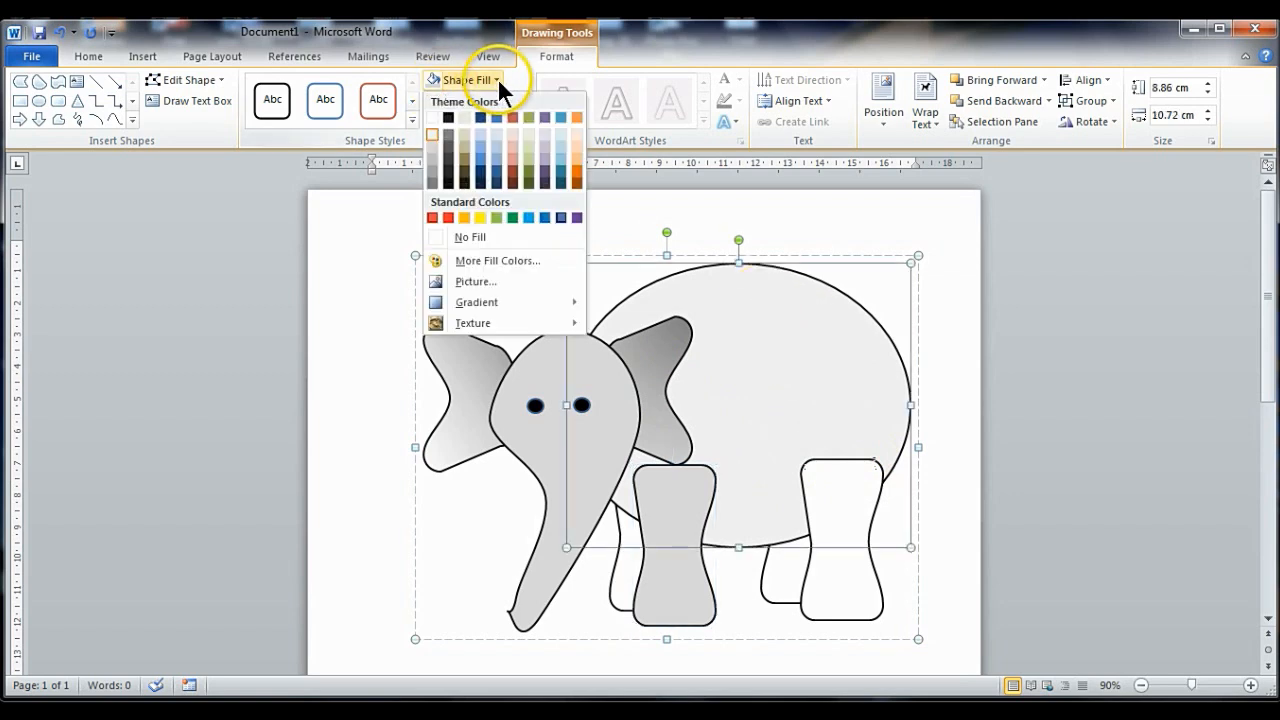
click(434, 141)
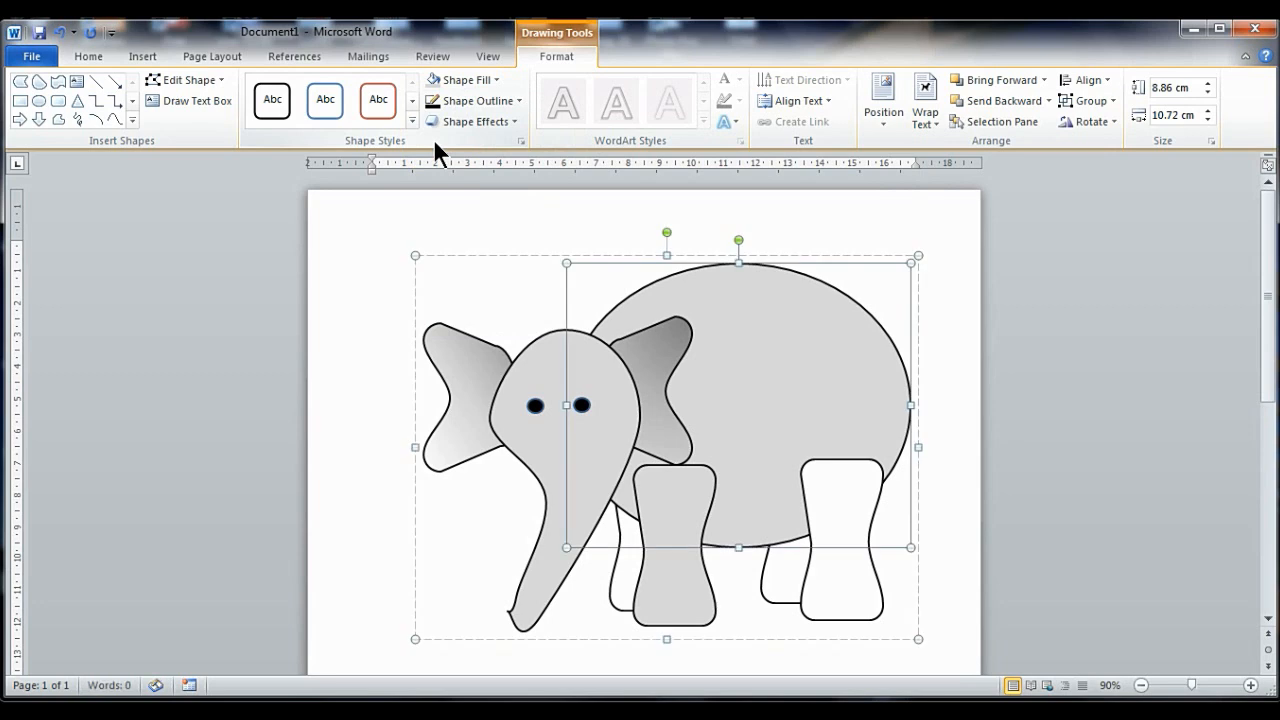
Fill the near hind leg and both far legs with the same light gray as the body
click(849, 468)
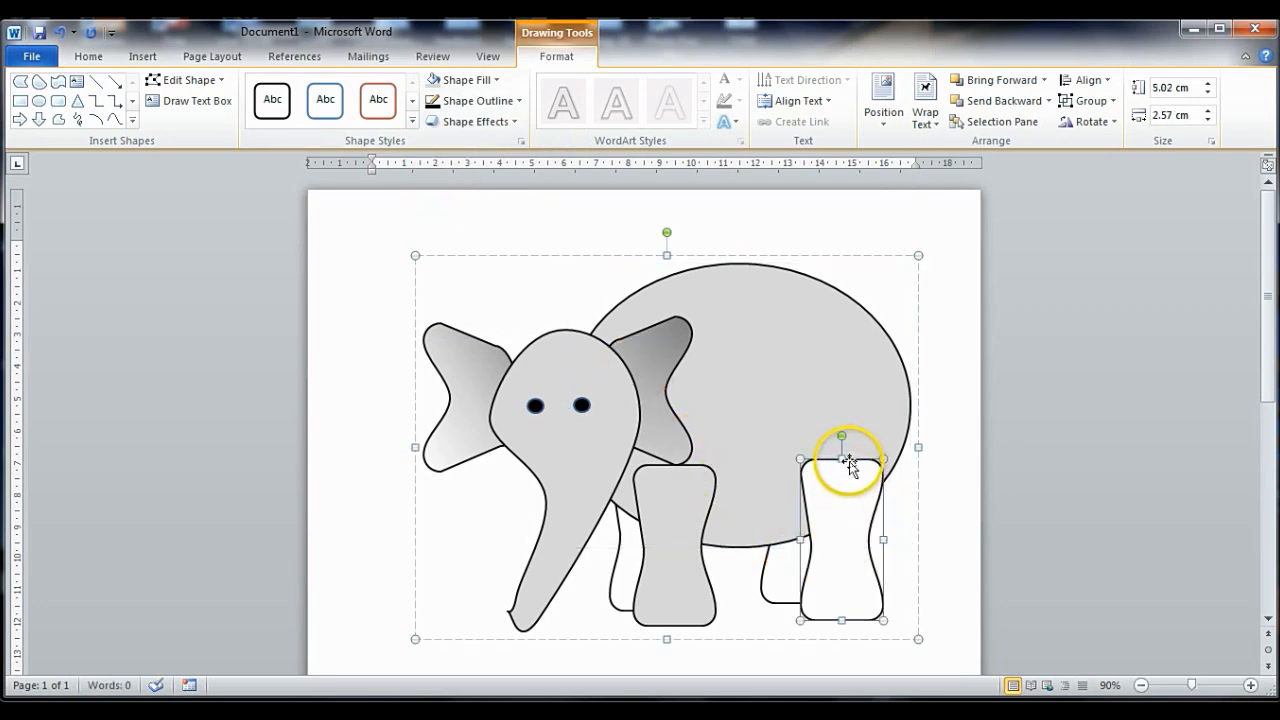
click(497, 79)
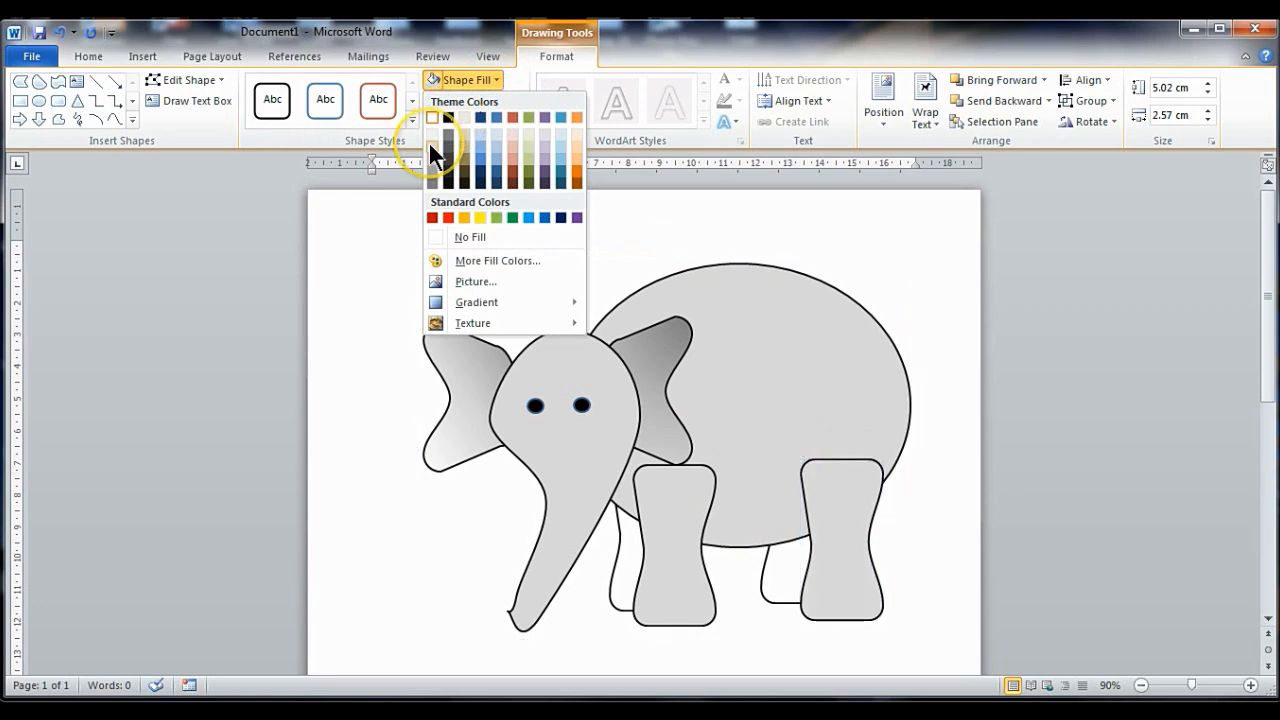
click(431, 141)
click(775, 574)
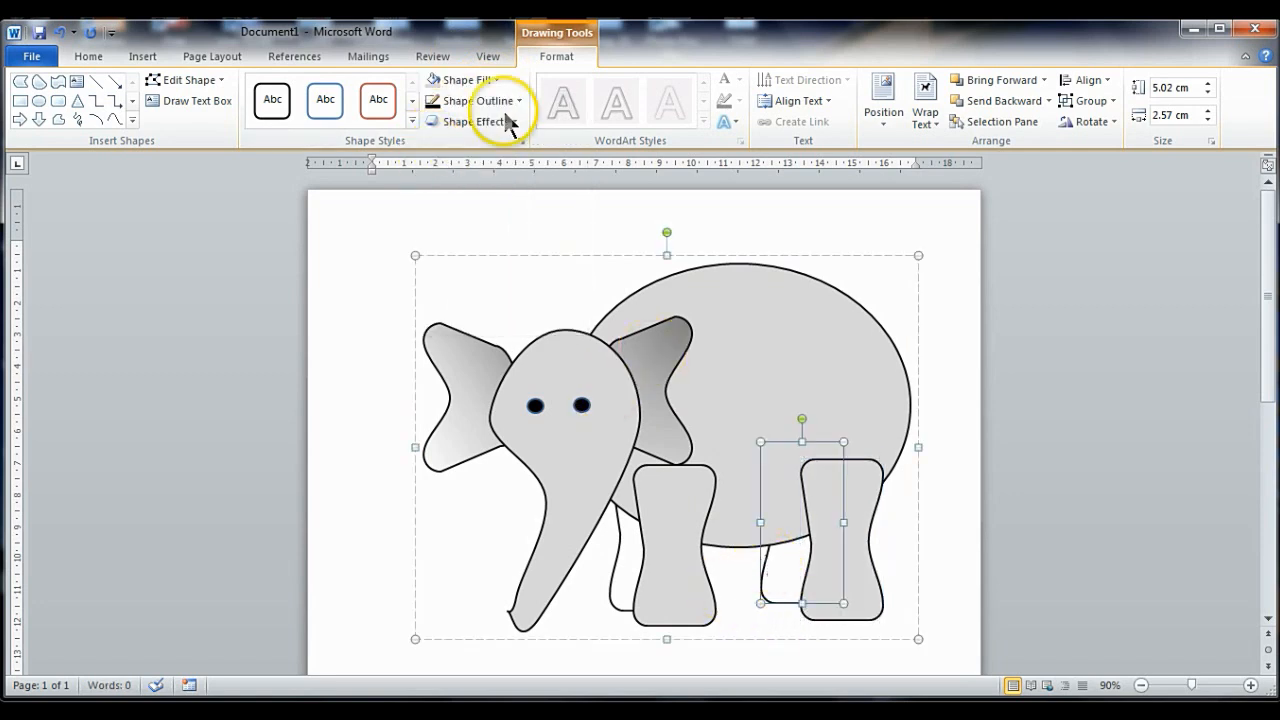
click(495, 80)
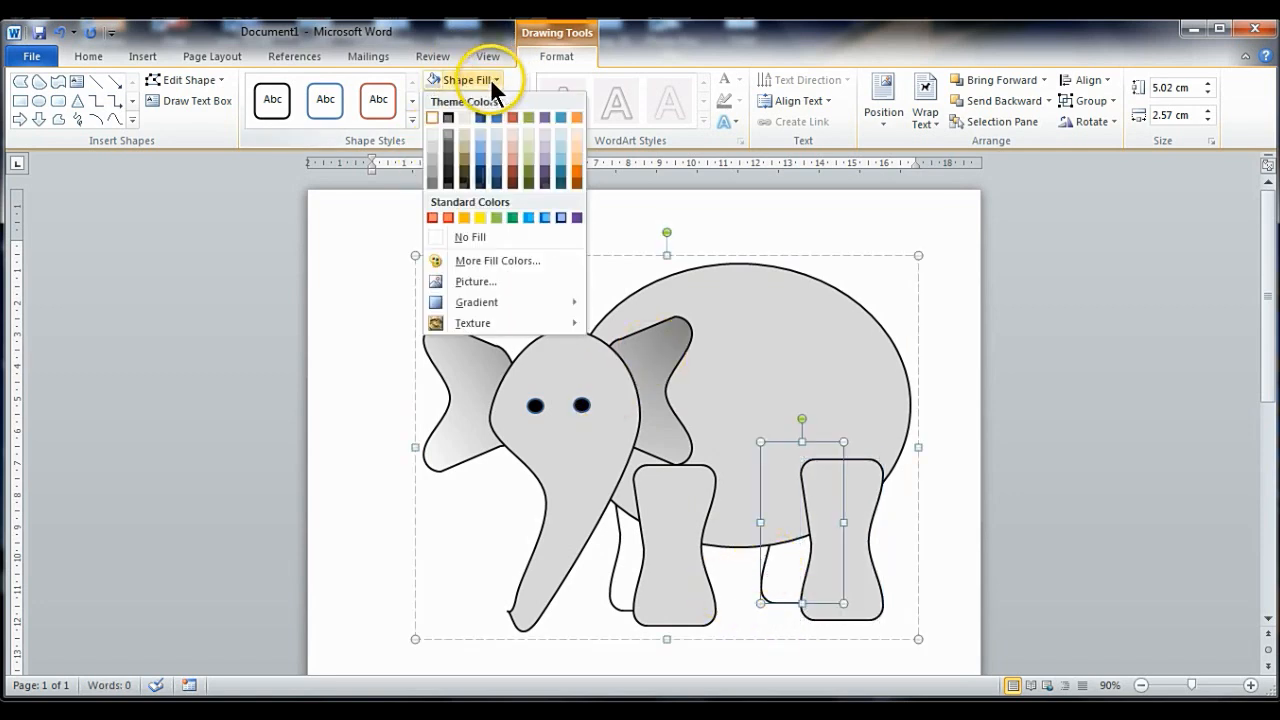
click(431, 146)
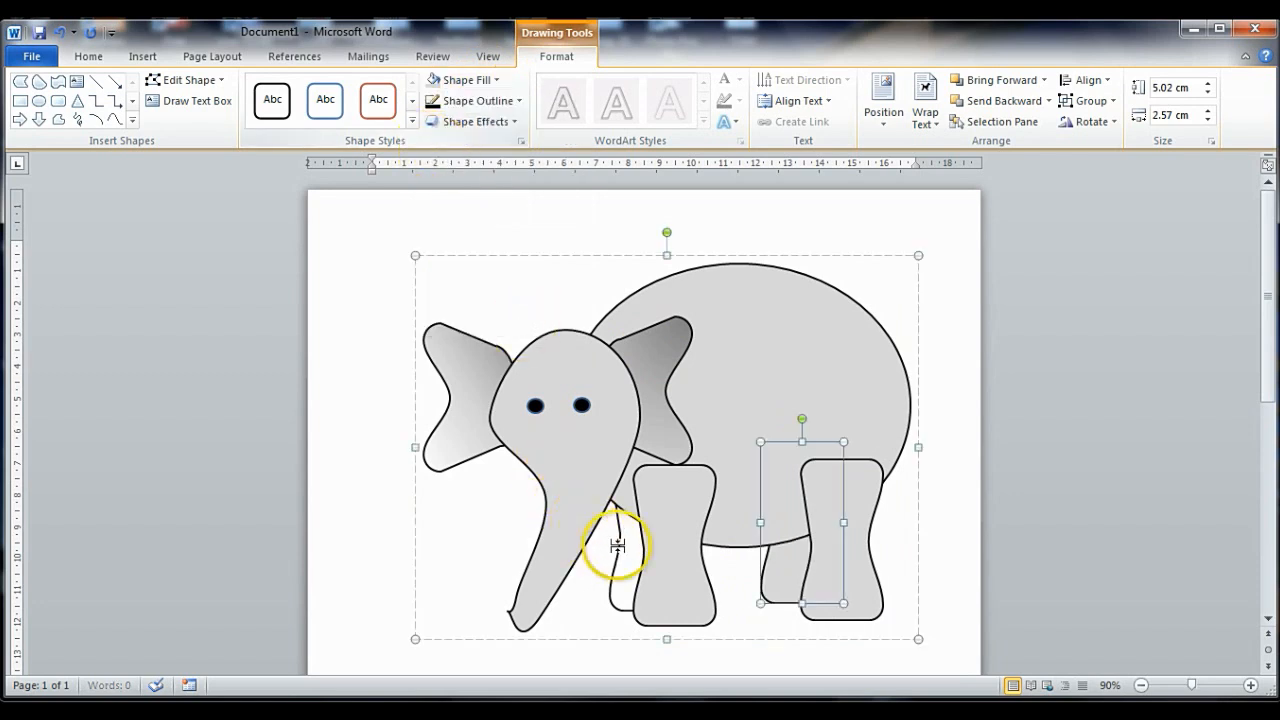
click(631, 541)
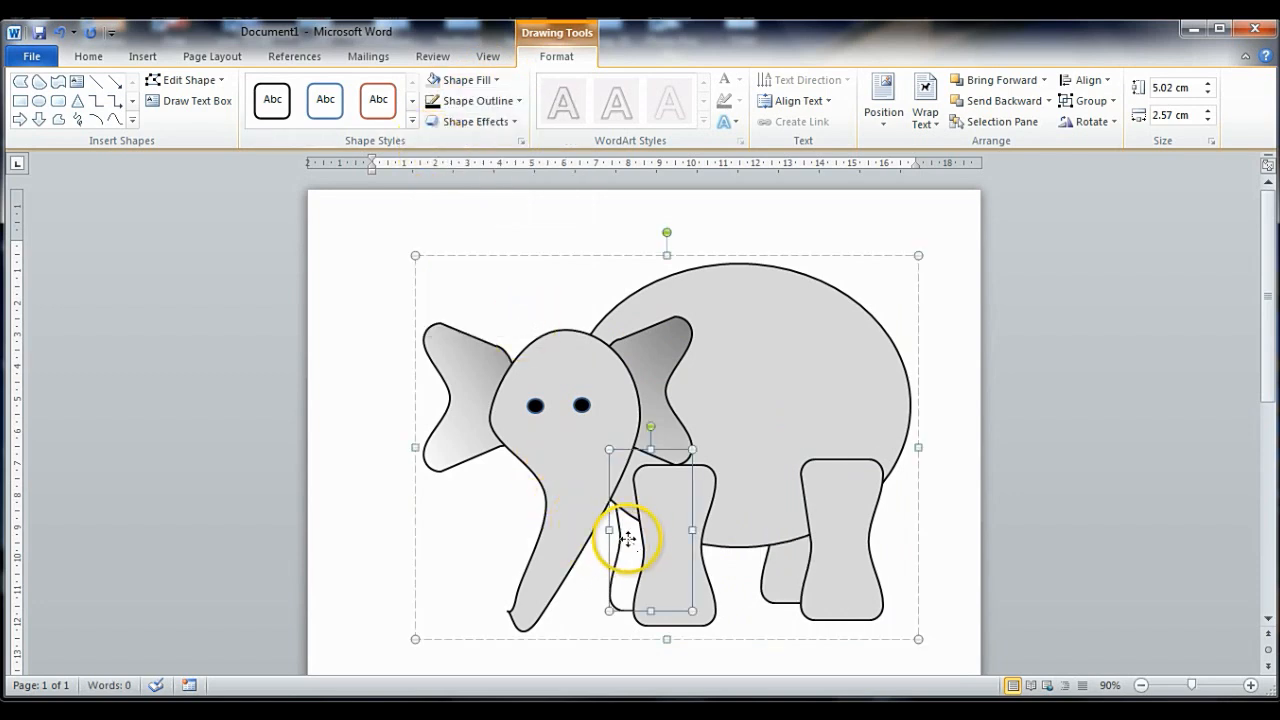
click(433, 79)
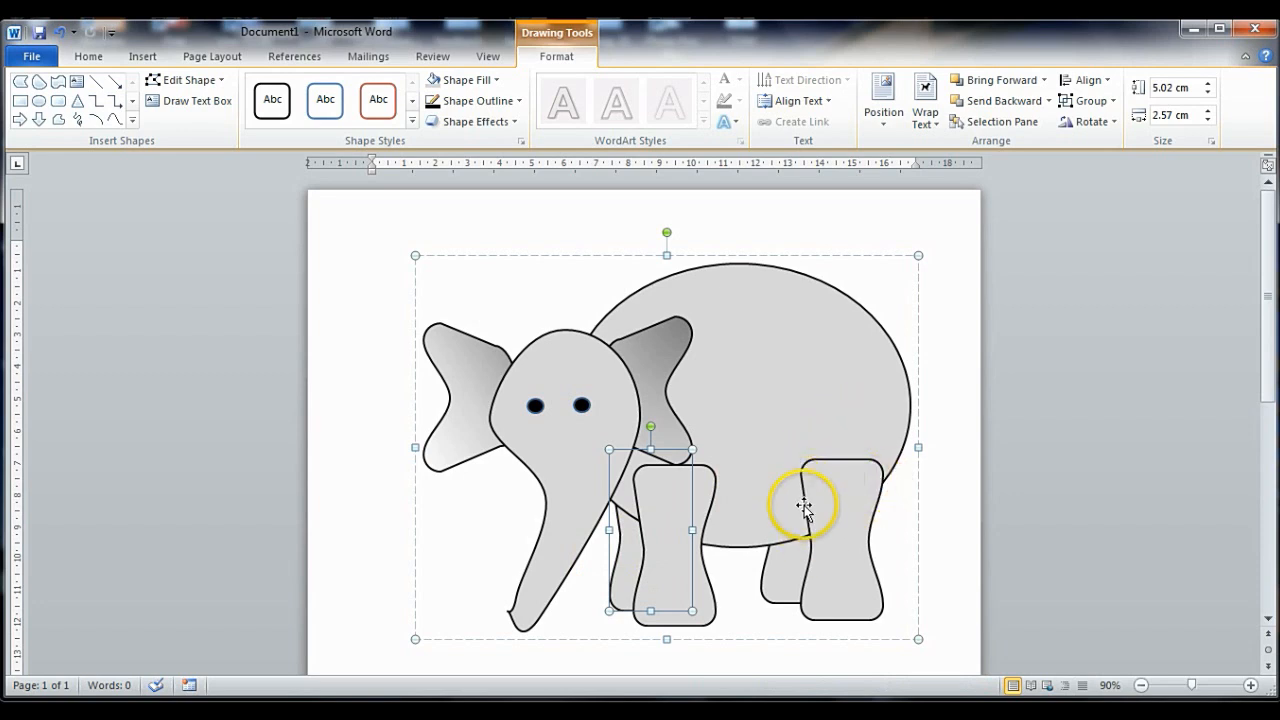
click(763, 423)
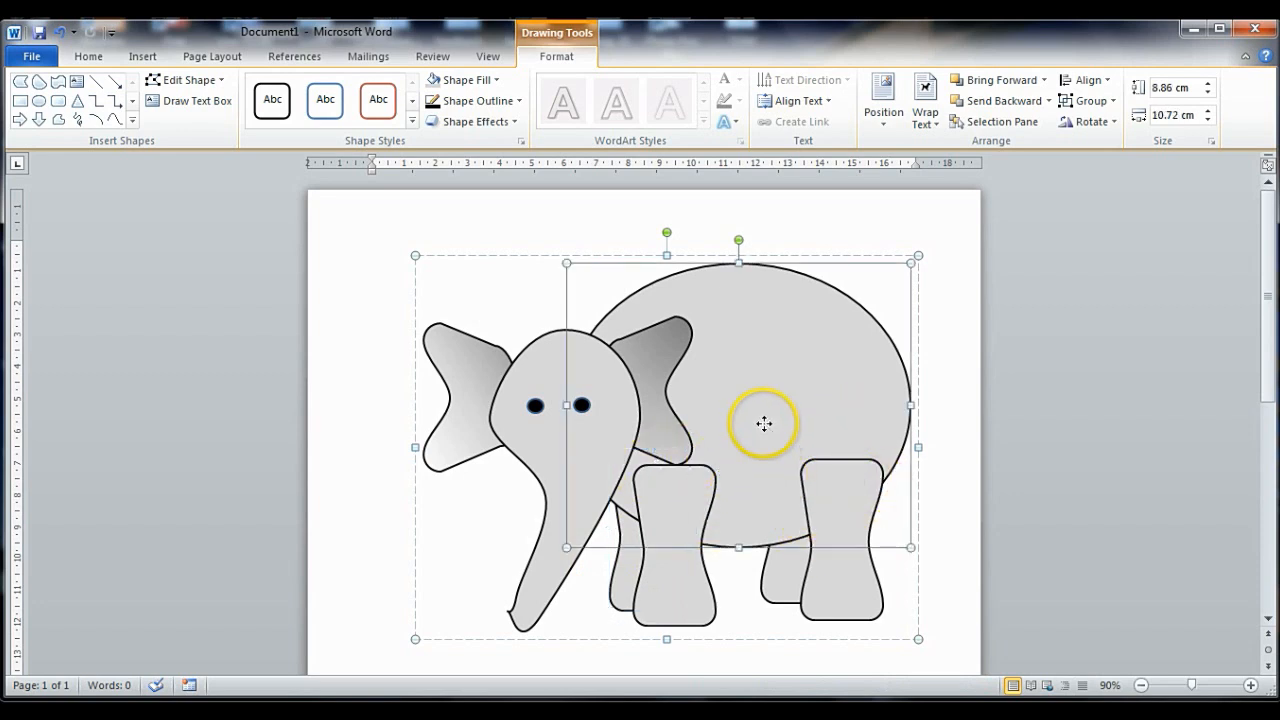
click(932, 554)
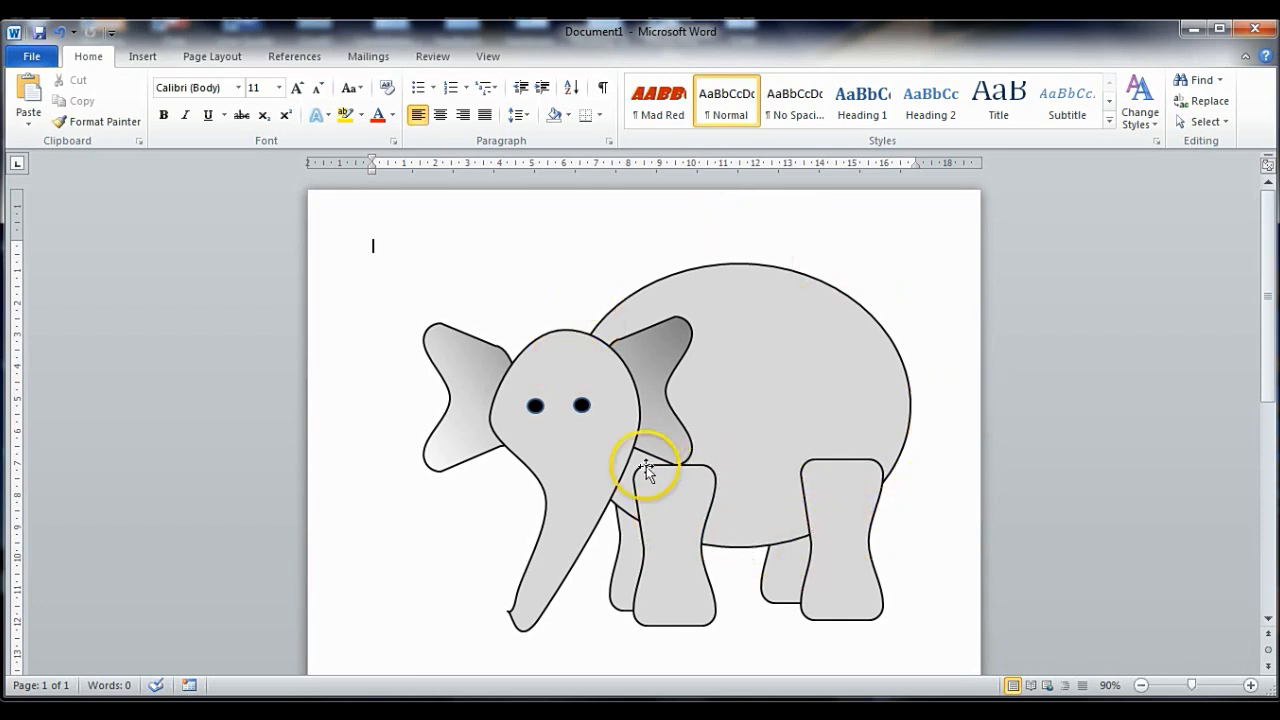
Set the outlines of the near hind leg and near front leg to the light gray of their fill
click(820, 466)
click(832, 490)
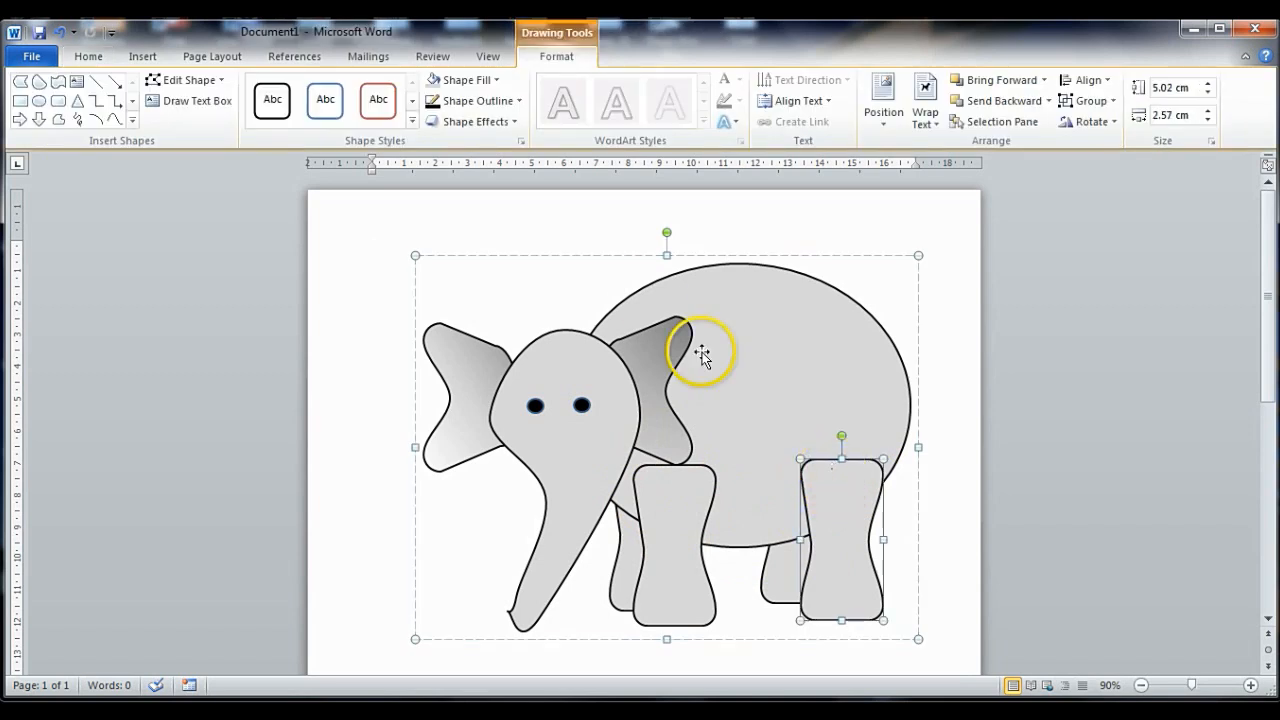
click(518, 97)
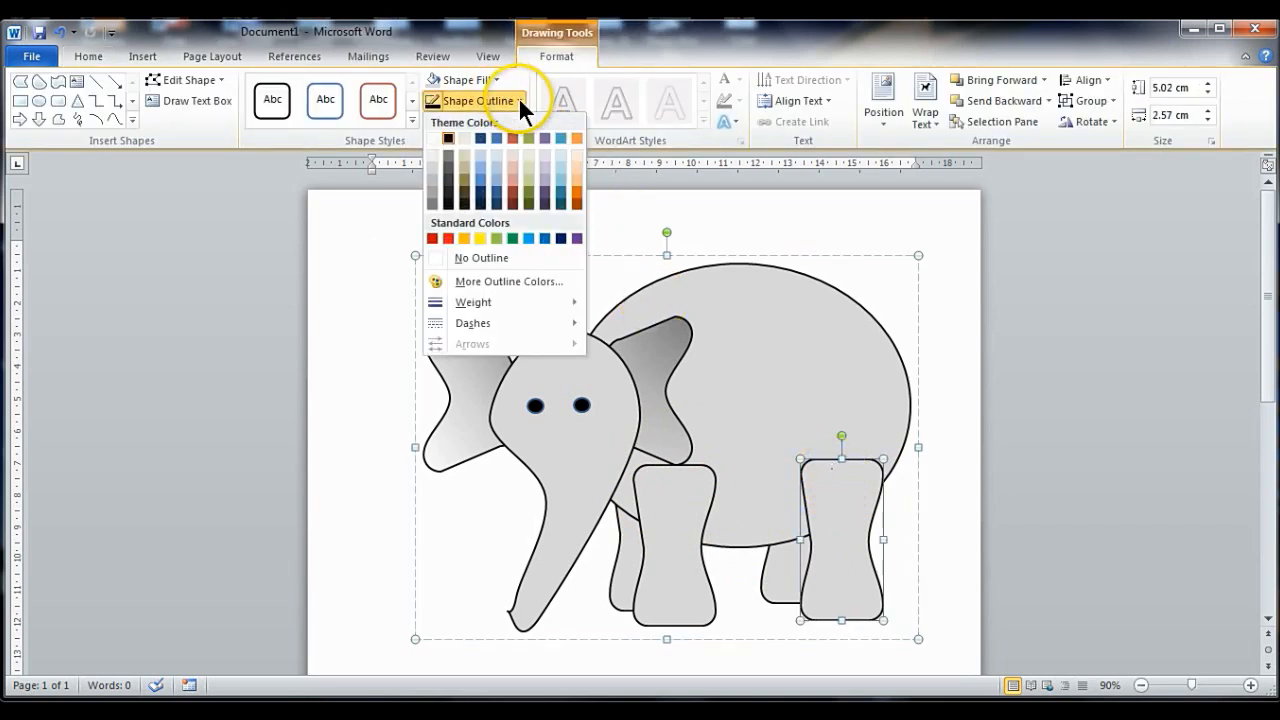
click(428, 165)
click(670, 480)
click(670, 476)
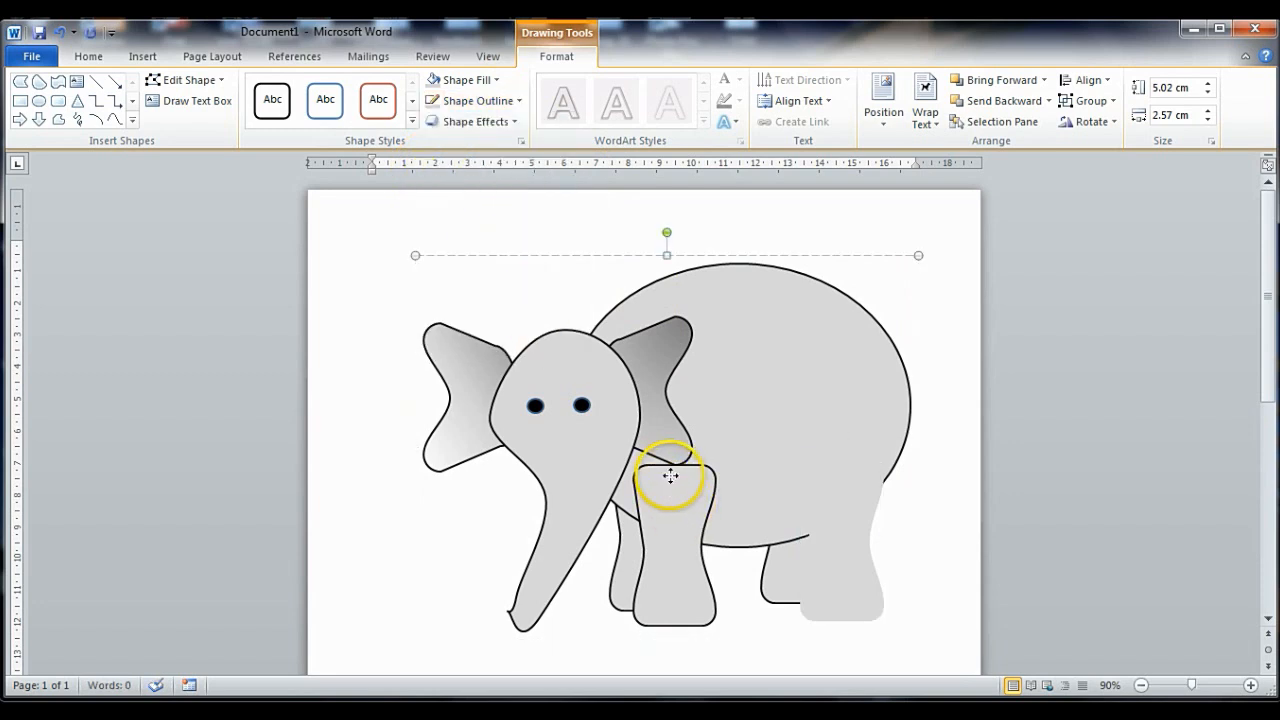
click(432, 97)
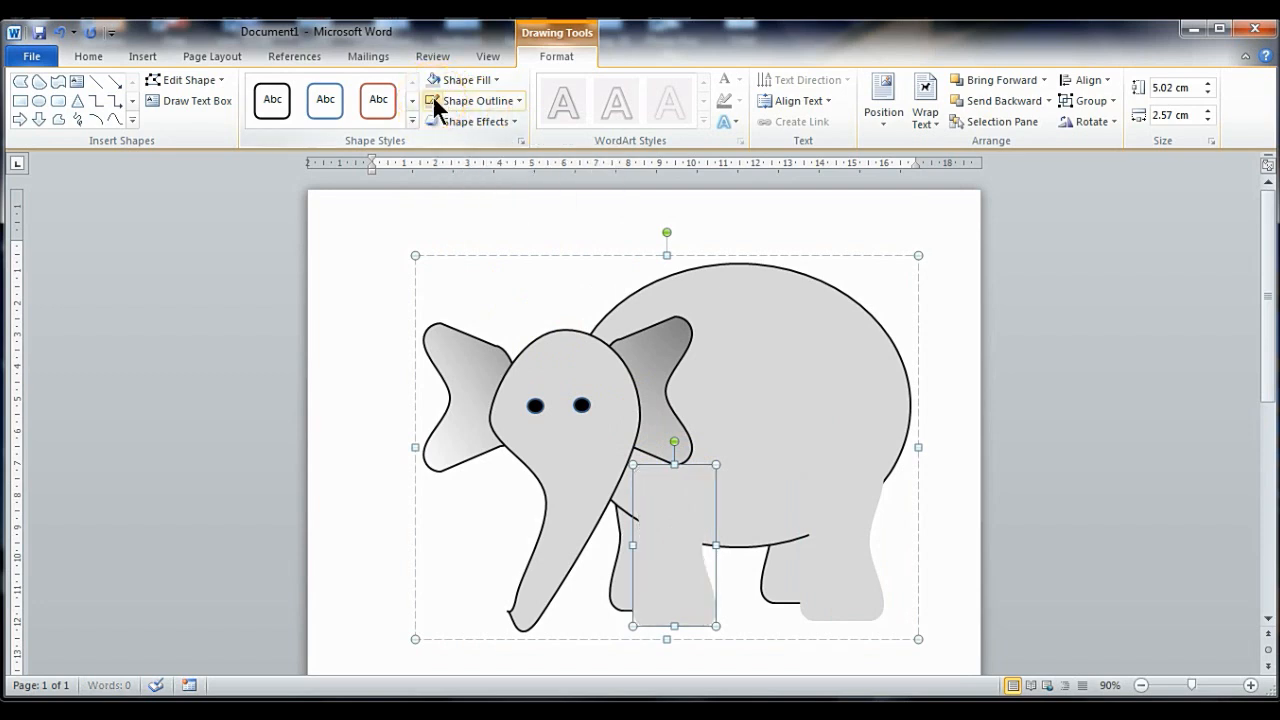
click(795, 443)
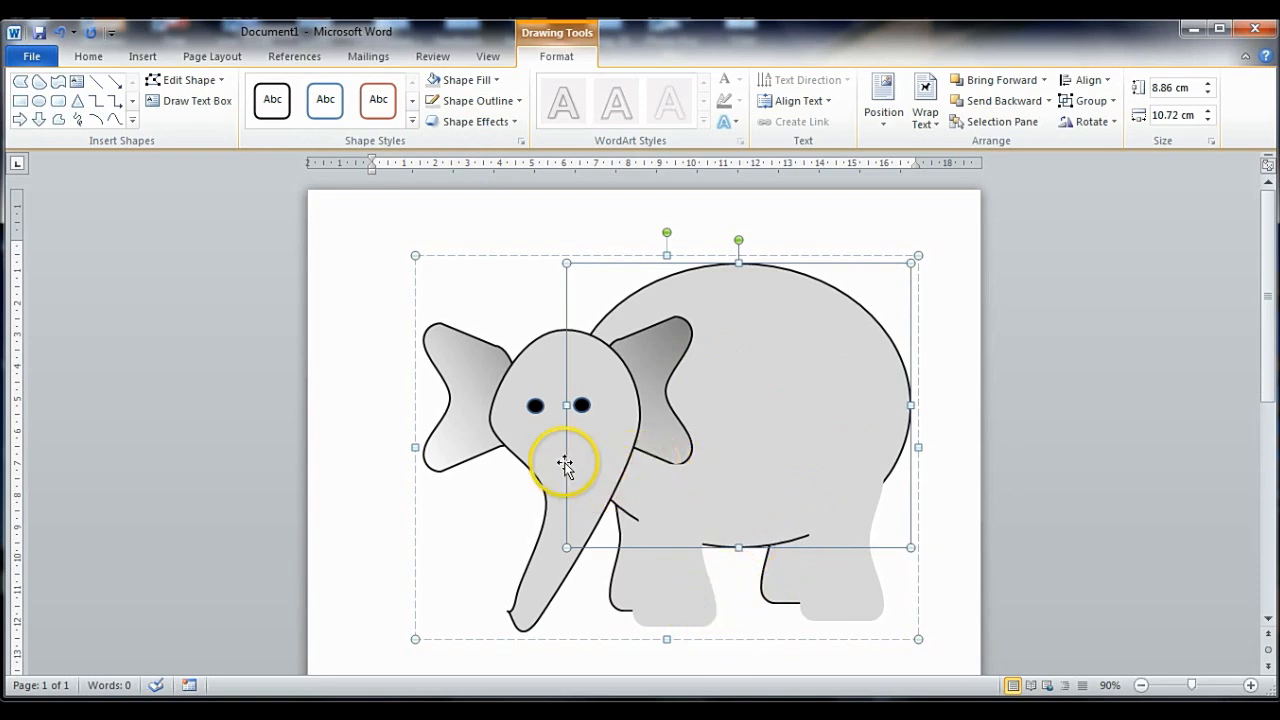
click(936, 441)
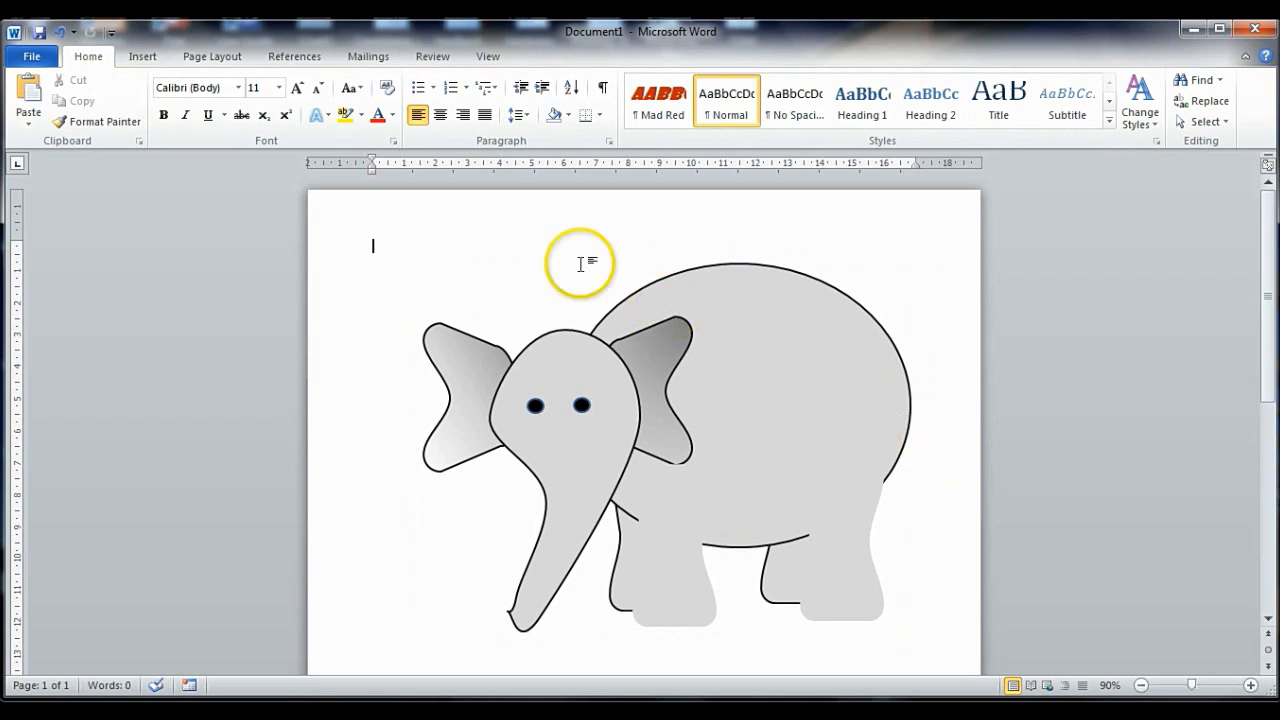
Scribble black freehand lines up from the belly line's ends, about 1.95 cm tall at the hind leg and 1.74 cm at the front leg
click(788, 448)
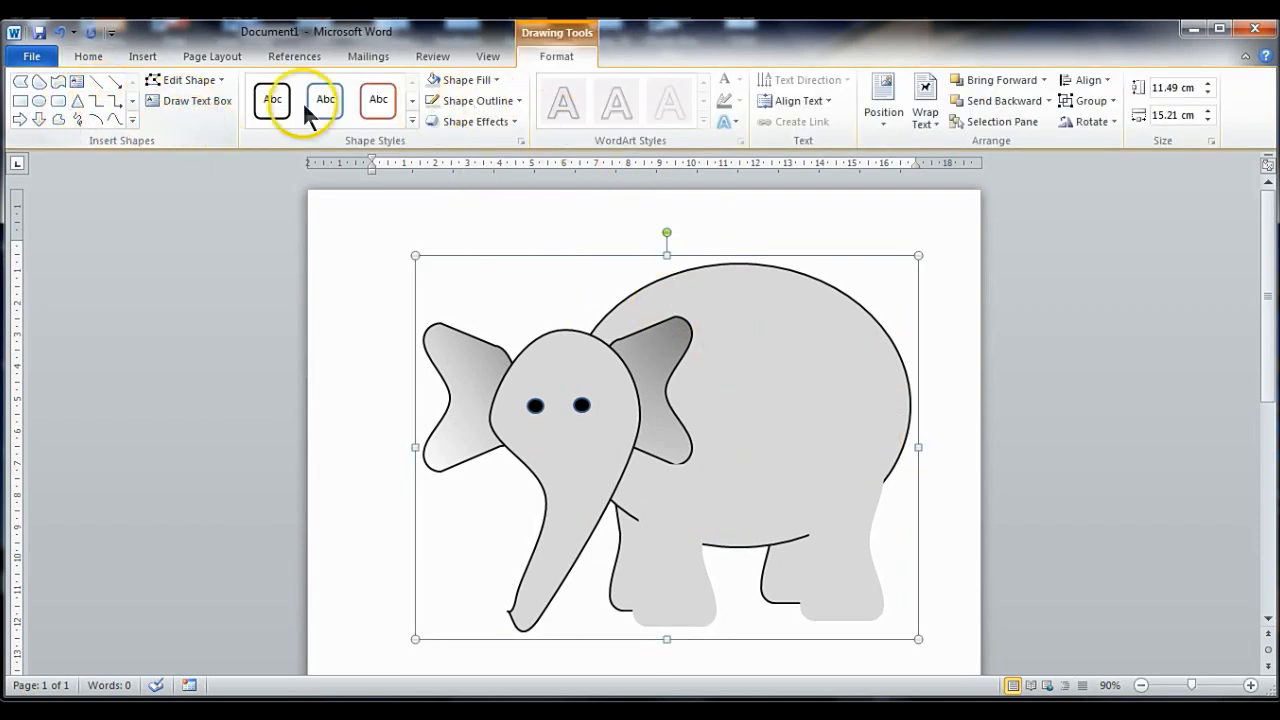
click(77, 114)
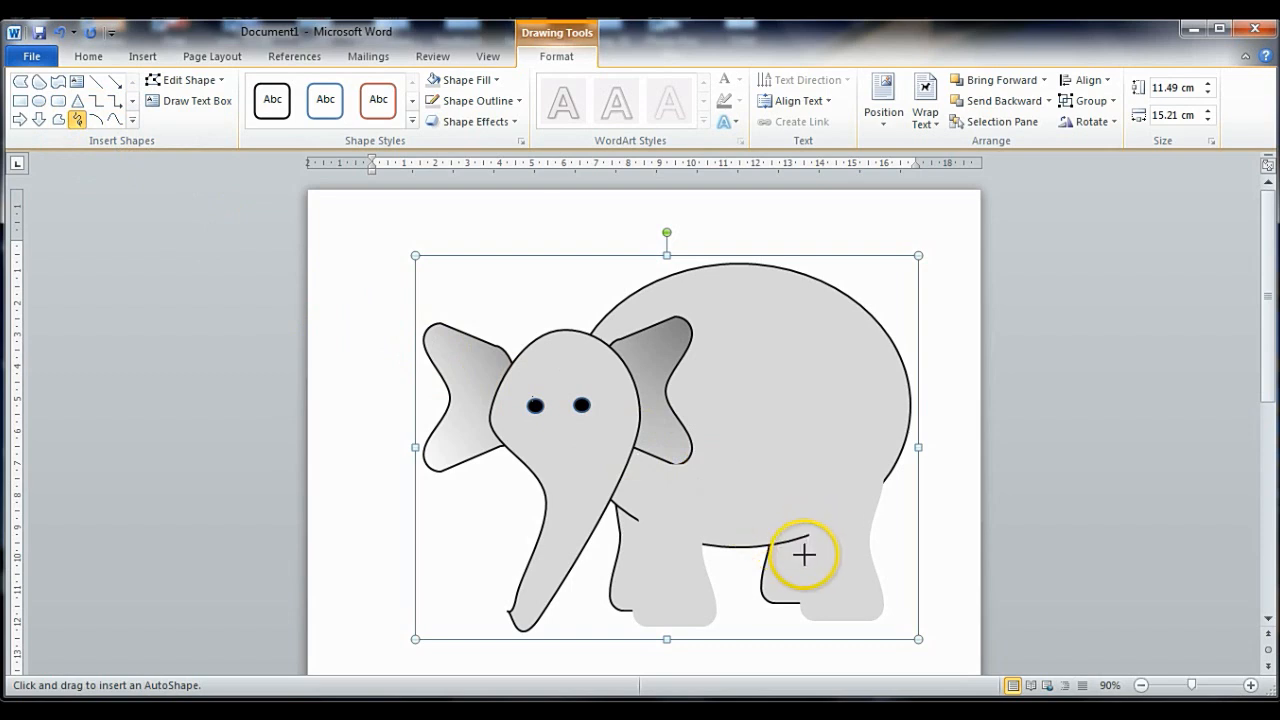
drag(806, 548, 811, 537)
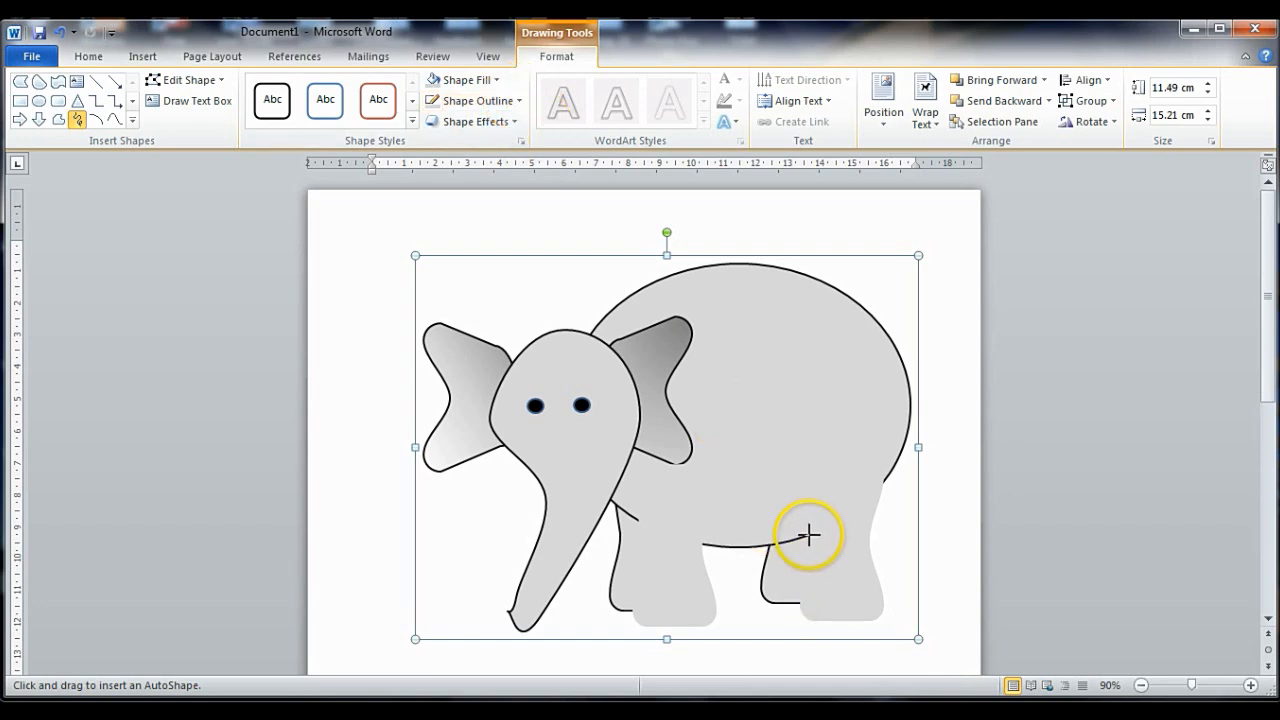
drag(814, 523, 802, 473)
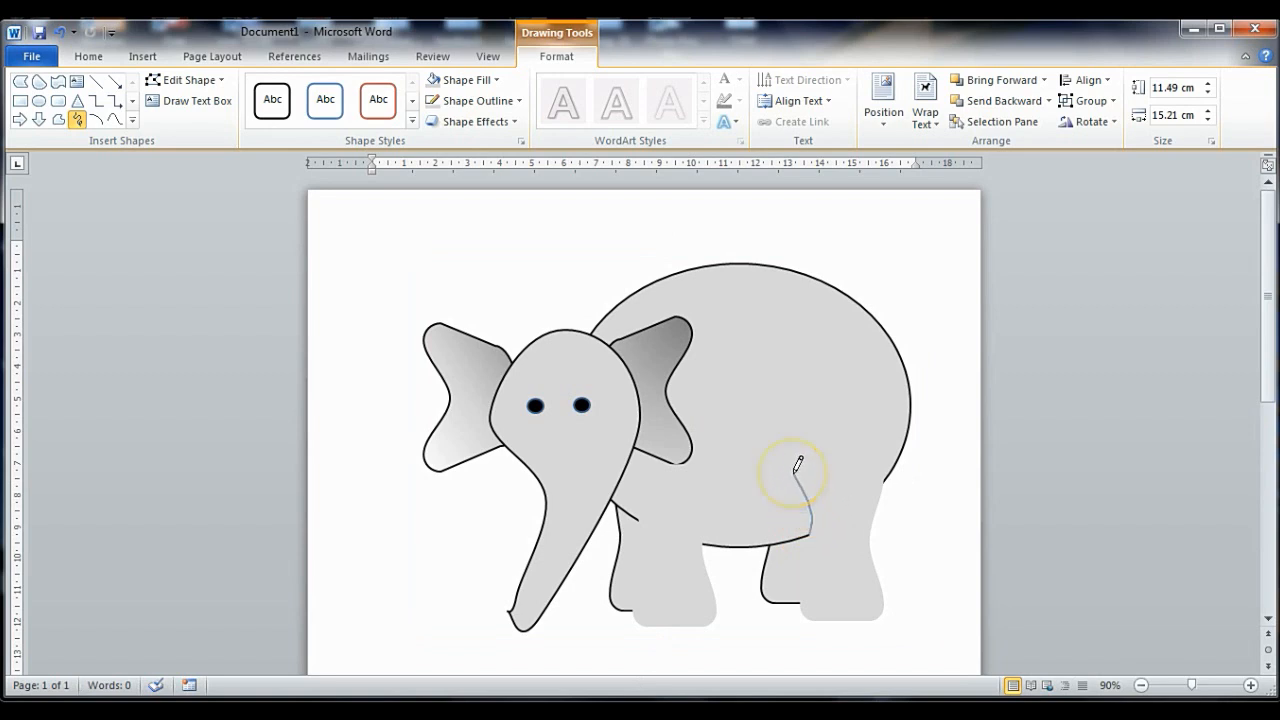
drag(798, 463, 795, 470)
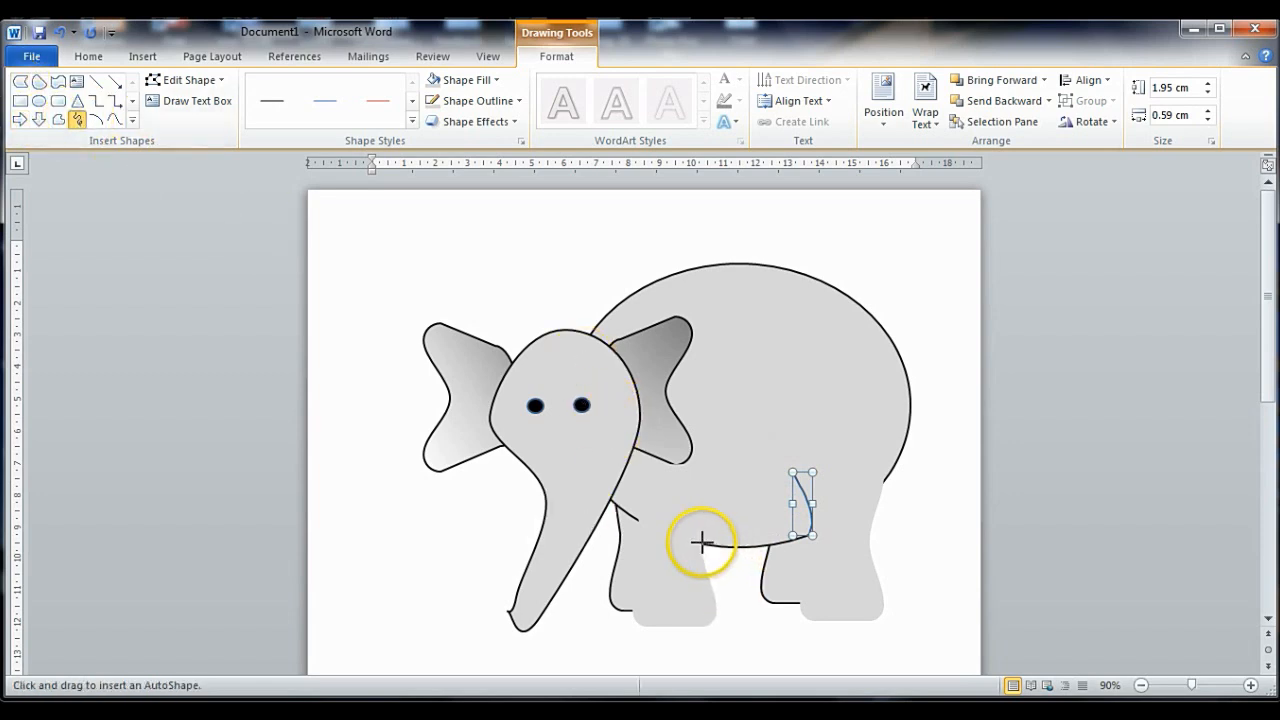
drag(705, 540, 714, 481)
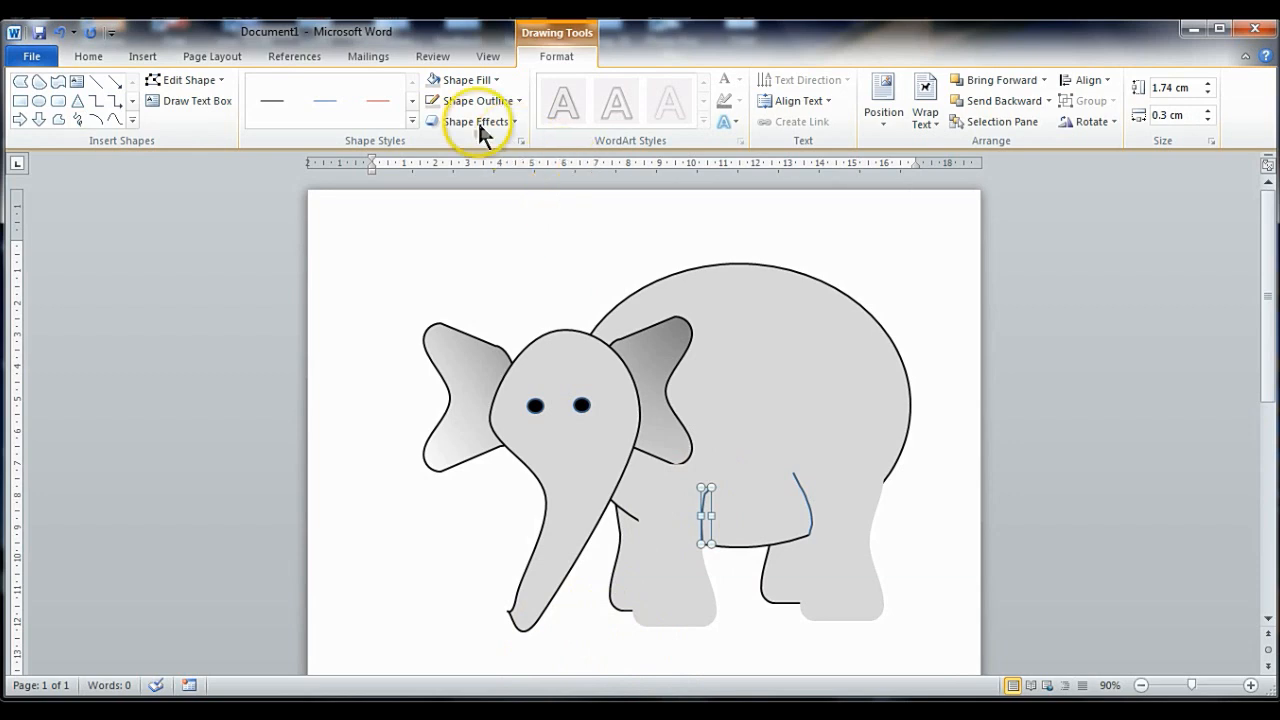
click(519, 100)
click(450, 142)
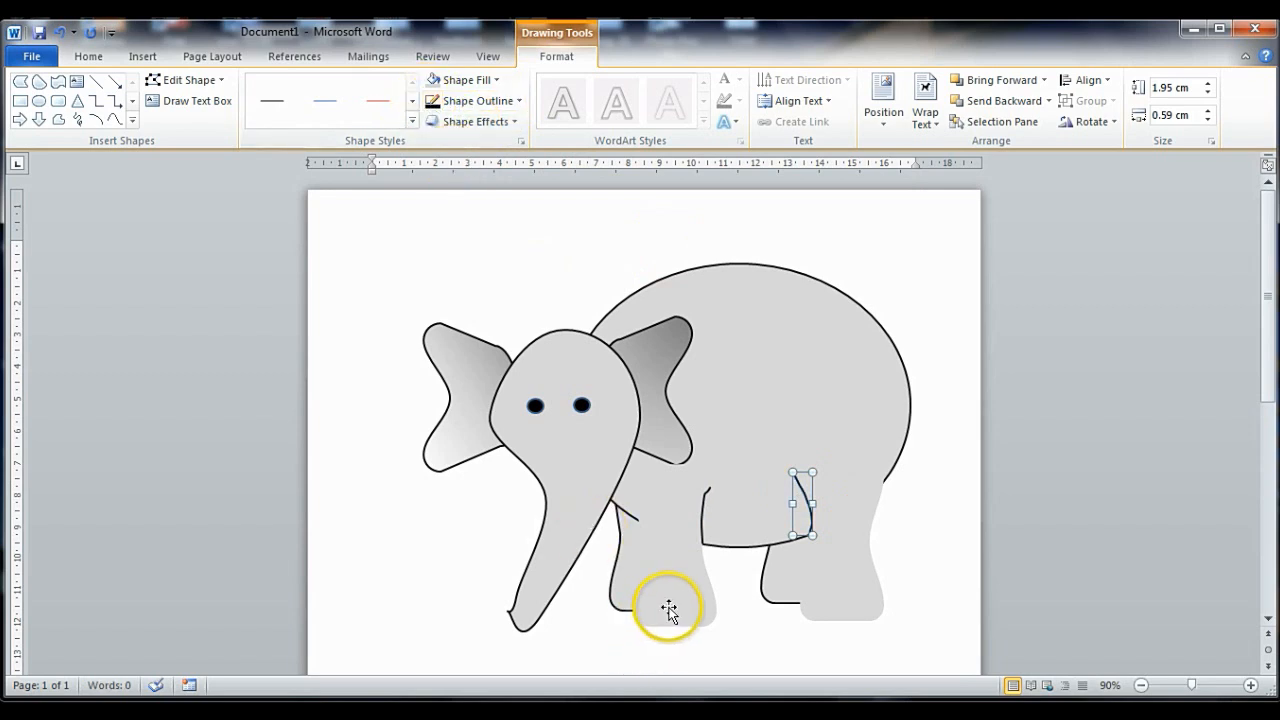
Scribble a short black line about 0.7 cm tall upwards from the end of the chest line beside the trunk
click(80, 120)
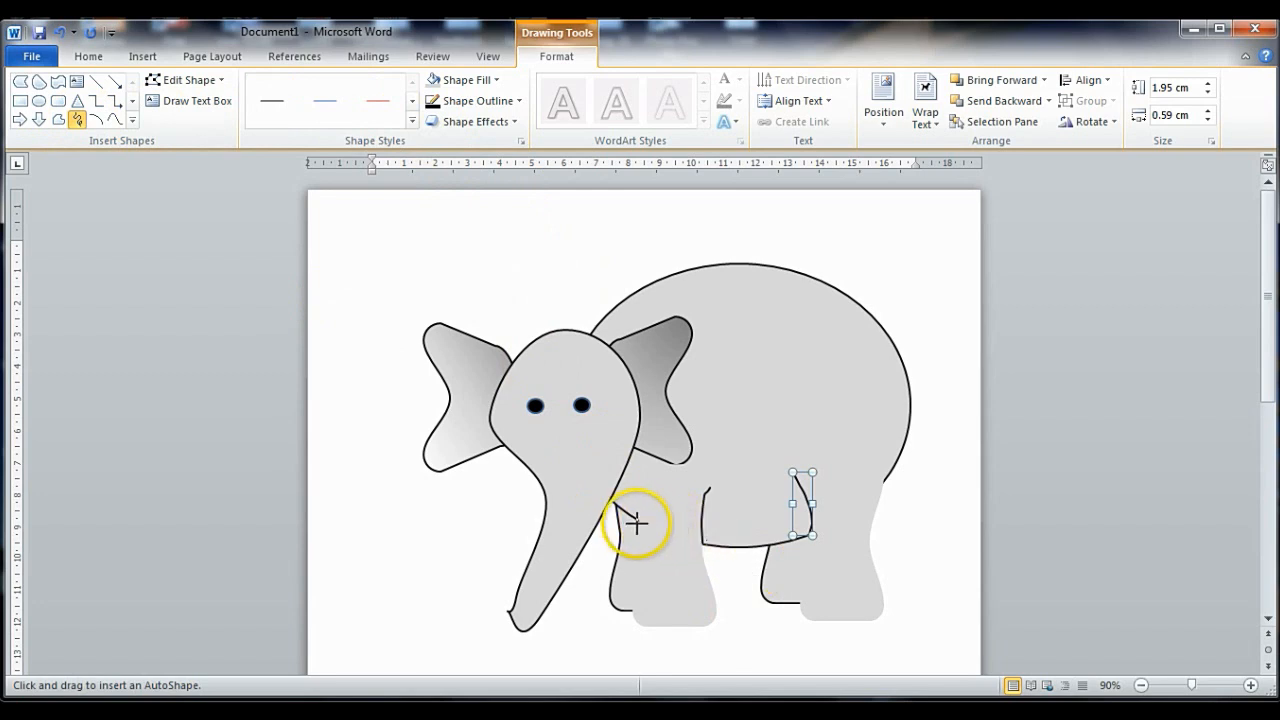
drag(637, 518, 646, 506)
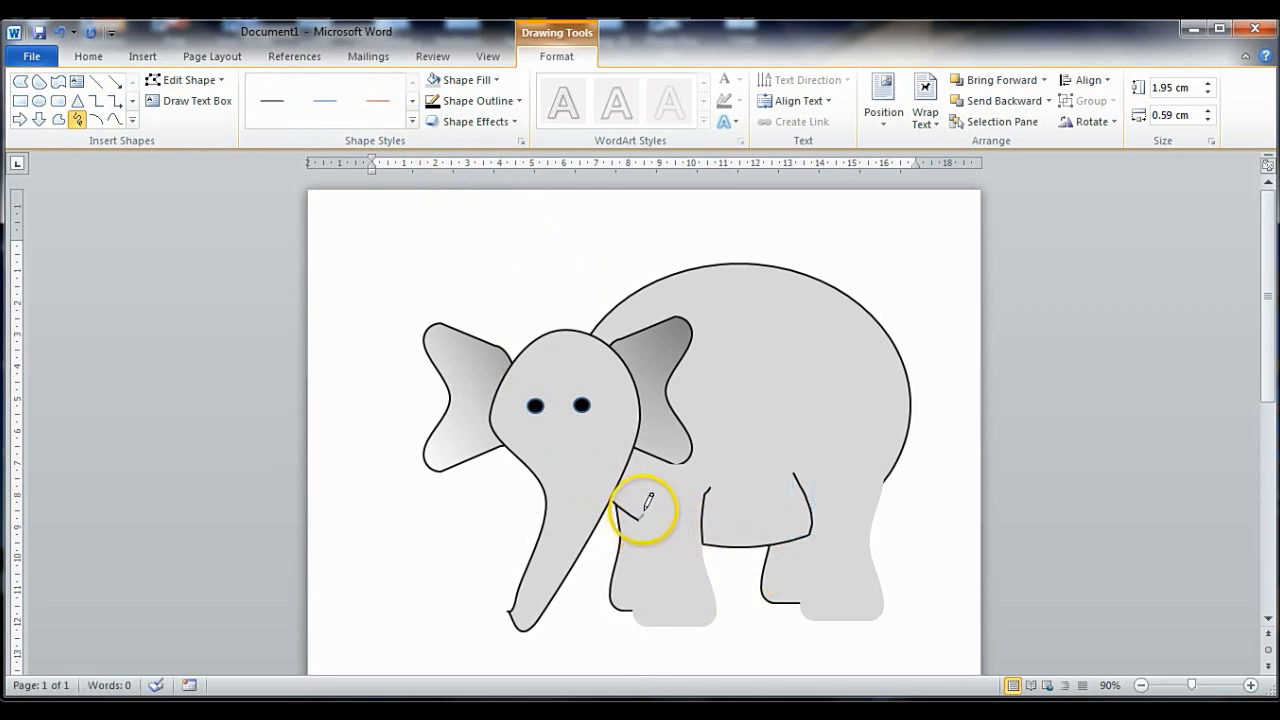
drag(643, 495, 641, 498)
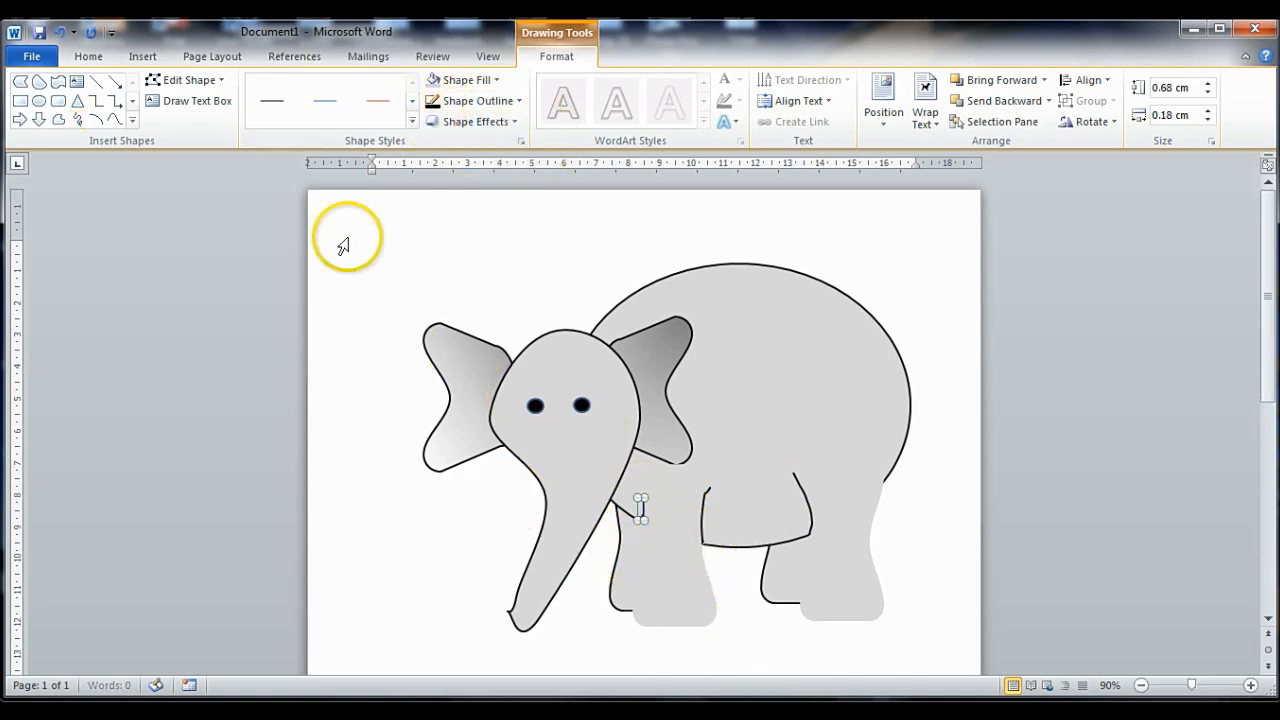
Scribble black freehand outlines around the near front leg's lower part, about 2.7 by 2.7 cm, and the near hind leg, about 4.5 by 2.6 cm
click(78, 119)
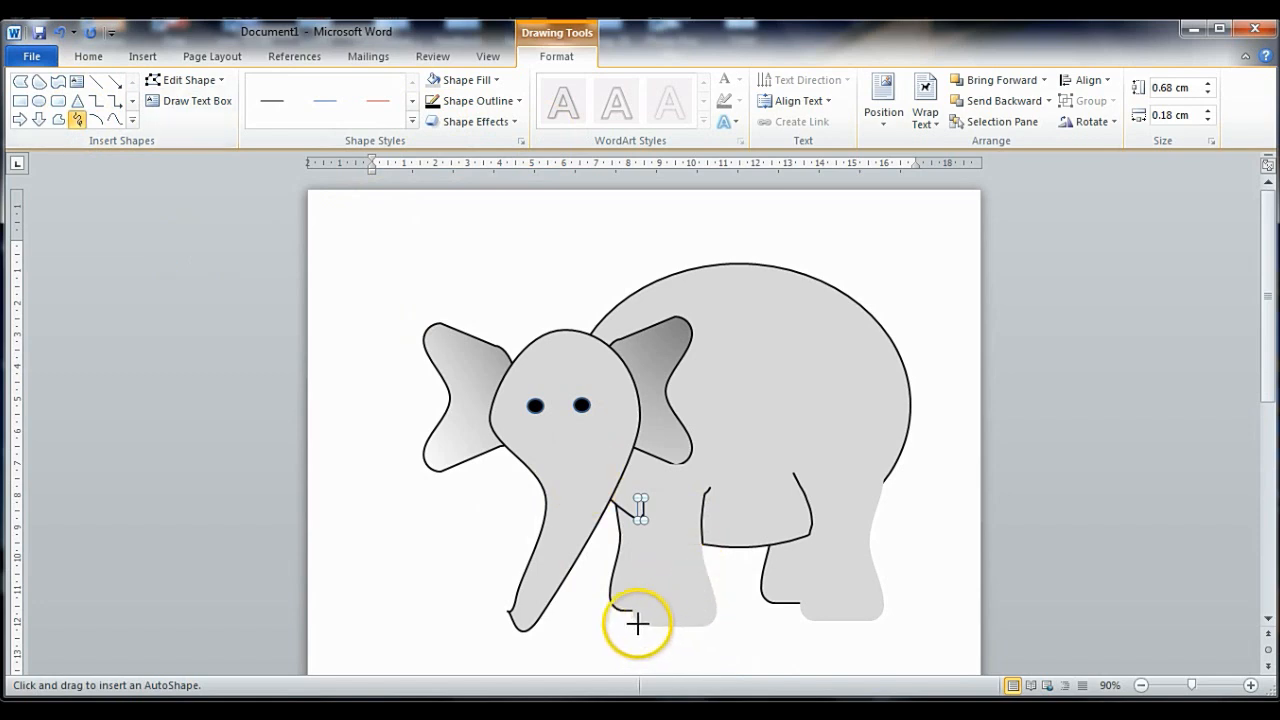
mouse_move(632, 610)
mouse_down()
mouse_move(722, 609)
mouse_move(700, 544)
mouse_up()
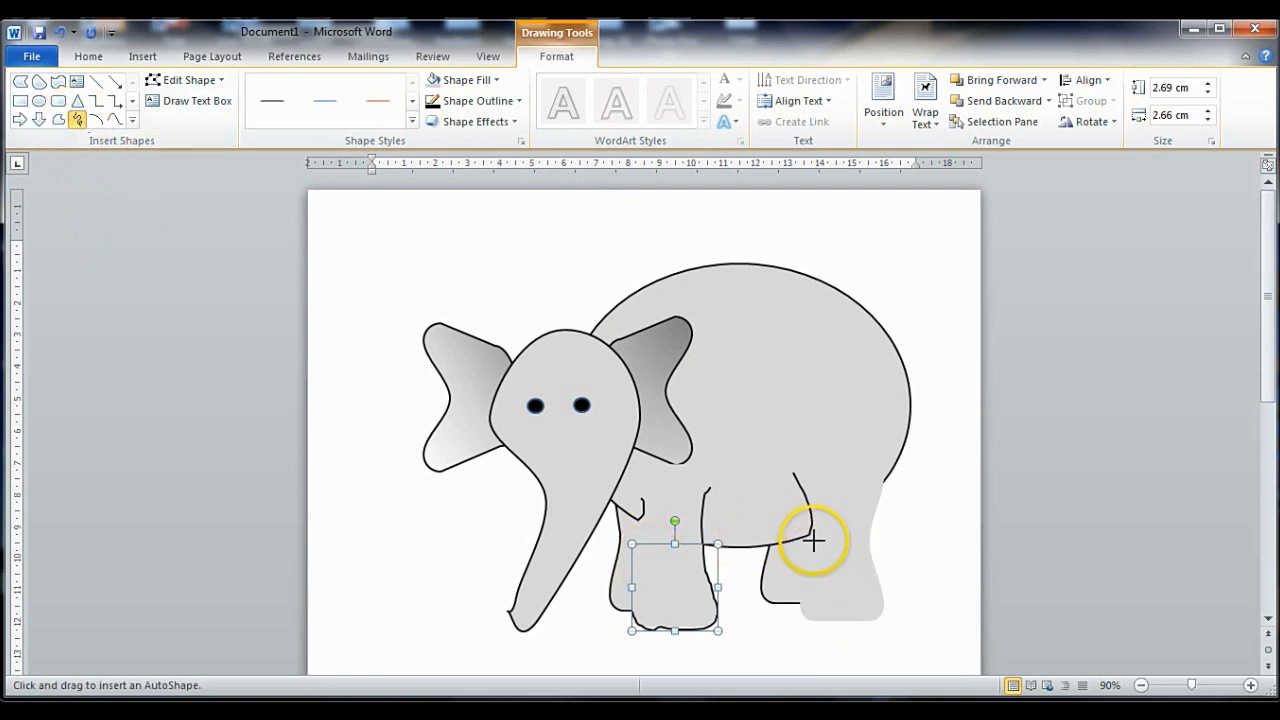
drag(811, 529, 805, 585)
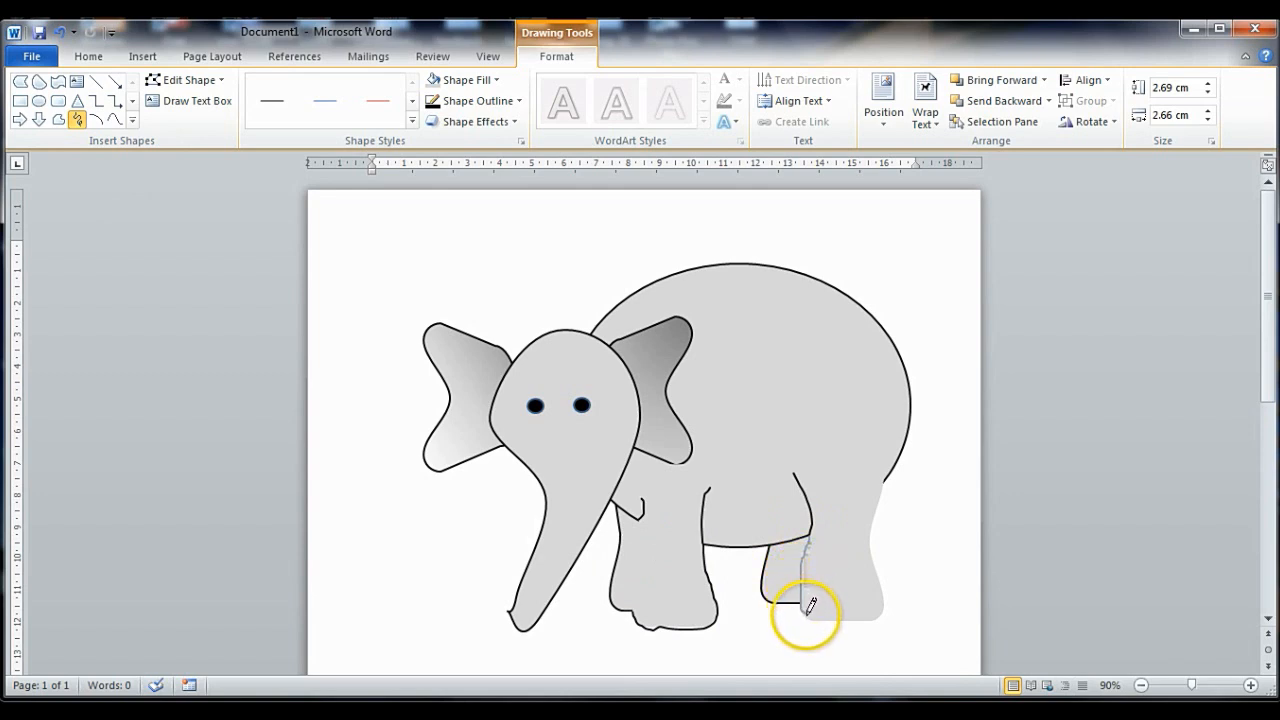
mouse_move(815, 608)
mouse_down()
mouse_move(884, 600)
mouse_move(880, 476)
mouse_up()
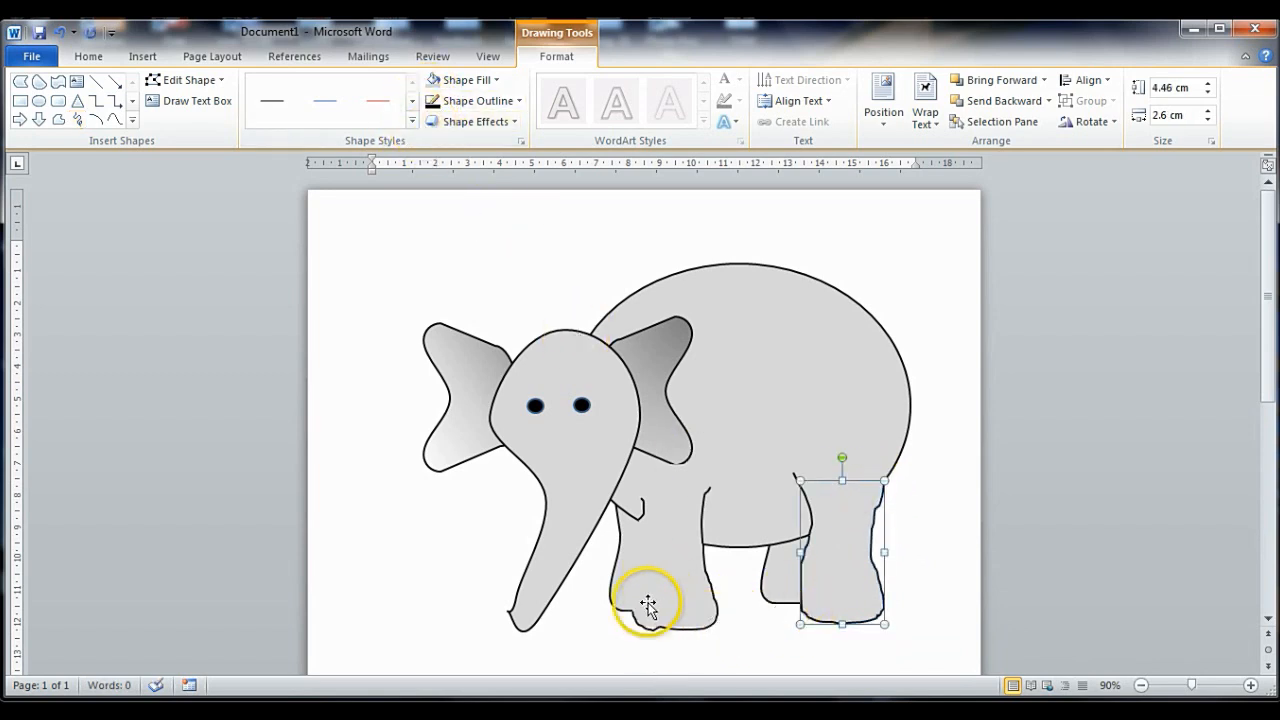
click(77, 118)
mouse_move(614, 602)
mouse_down()
mouse_move(638, 616)
mouse_move(643, 600)
mouse_up()
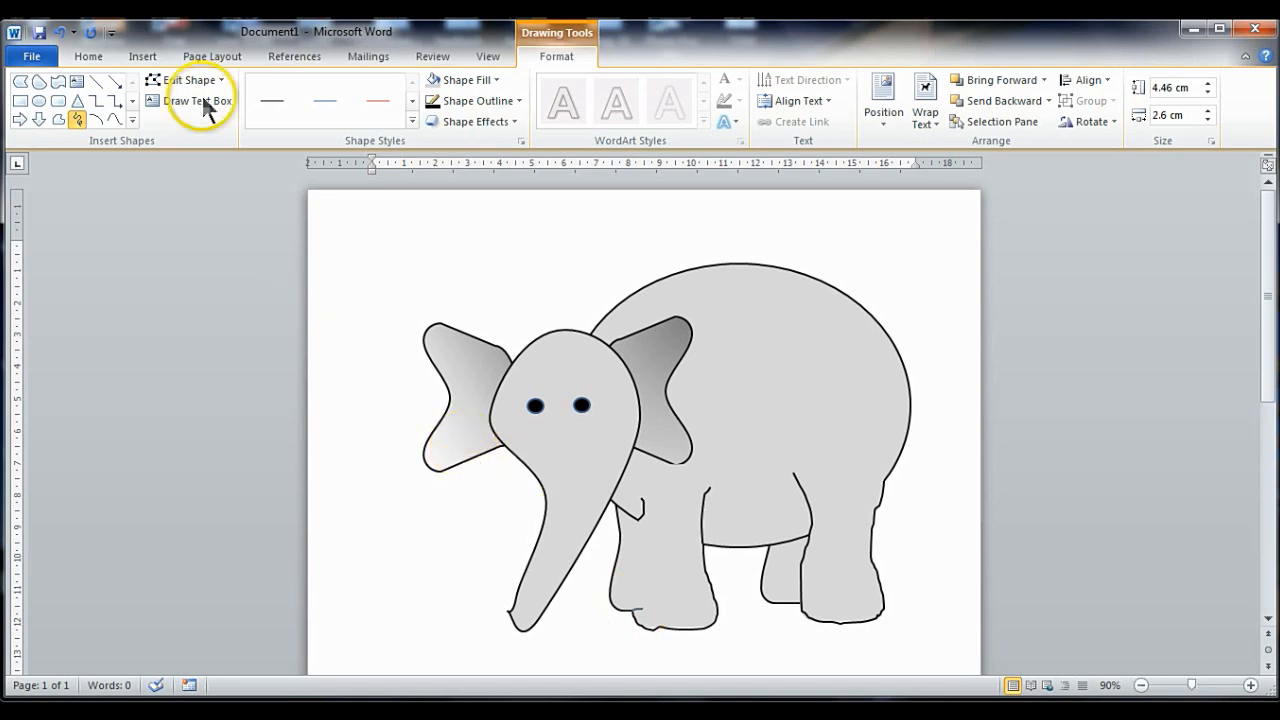
click(57, 32)
click(59, 32)
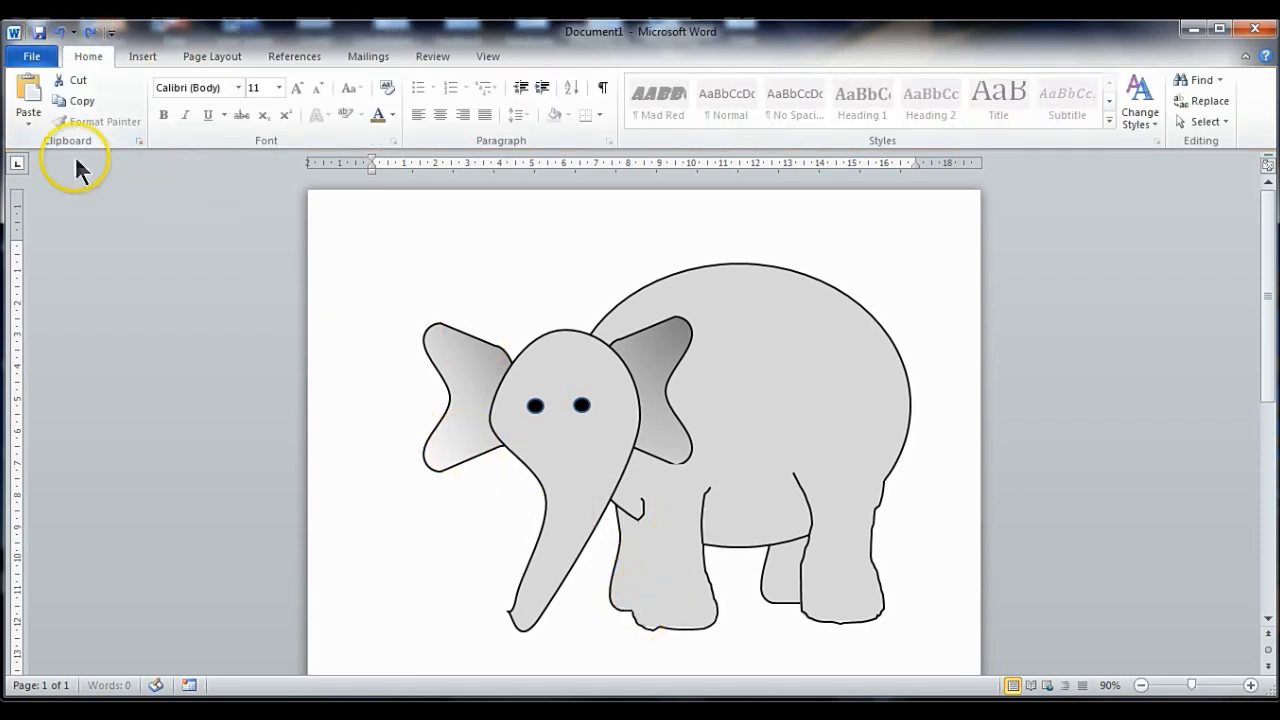
Scribble a black freehand line down the front edge of the near front leg, about 3.01 cm tall and 0.44 cm wide
double_click(614, 586)
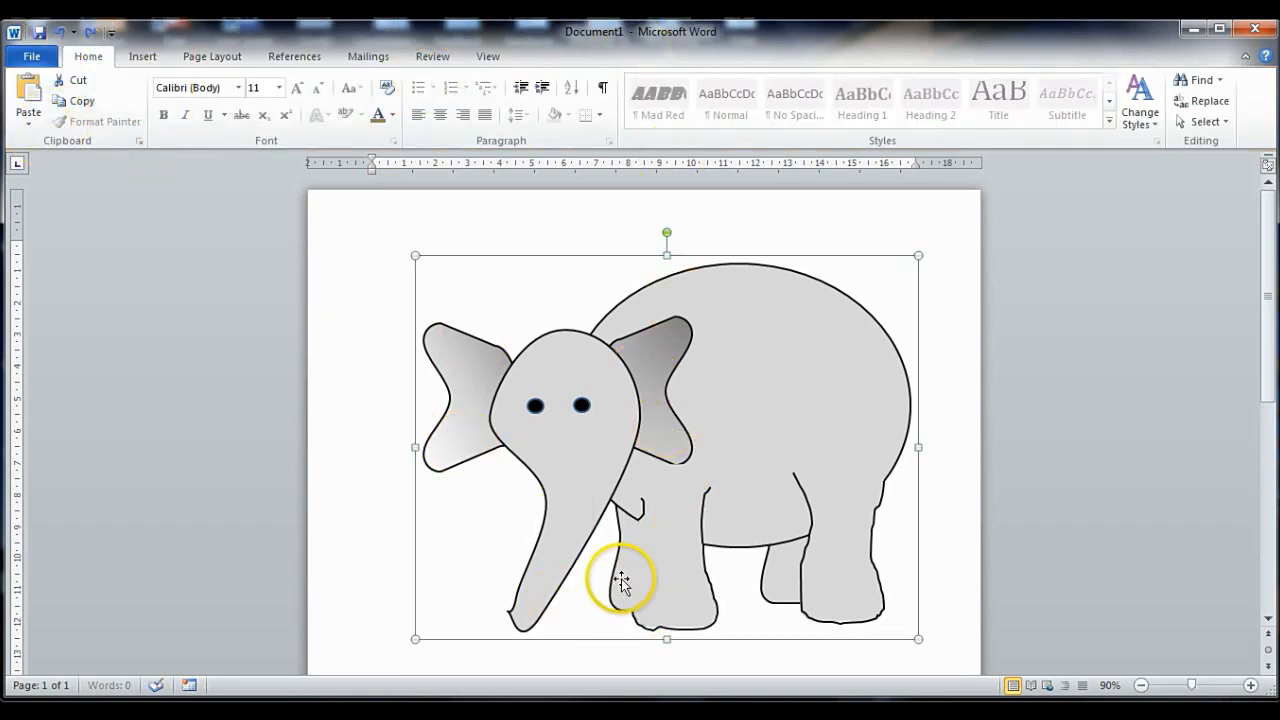
click(77, 117)
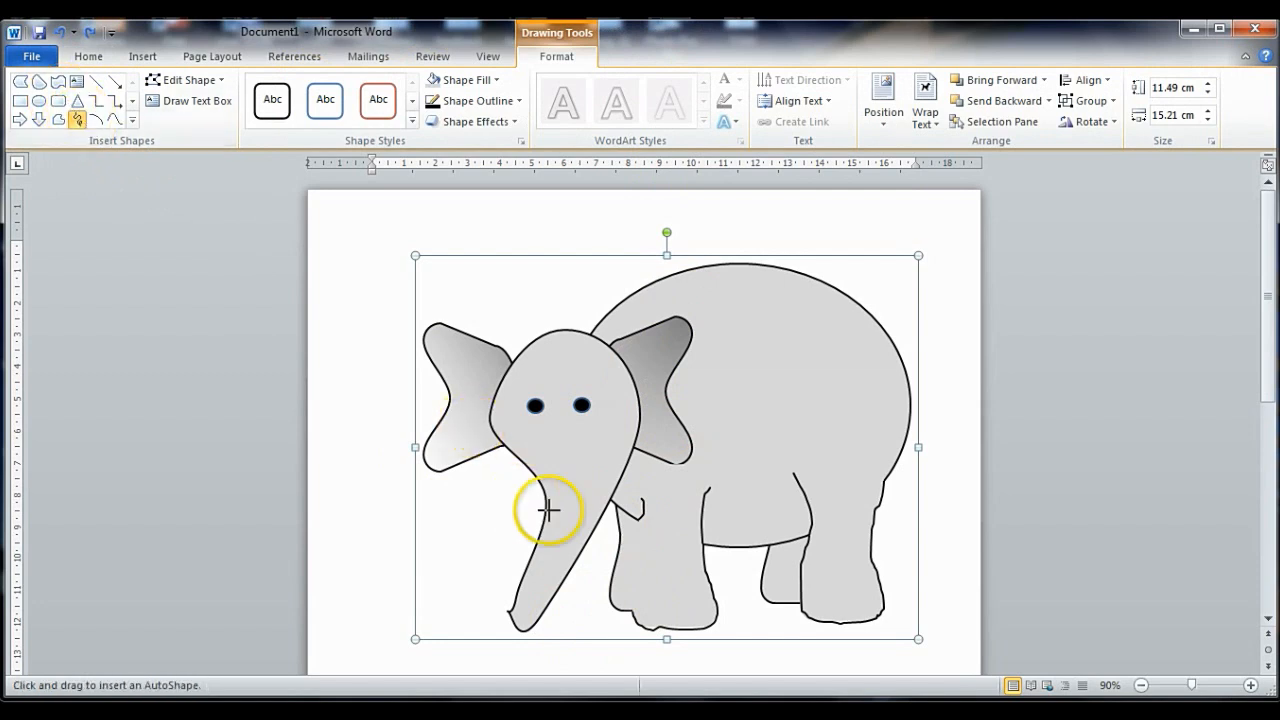
drag(623, 606, 649, 510)
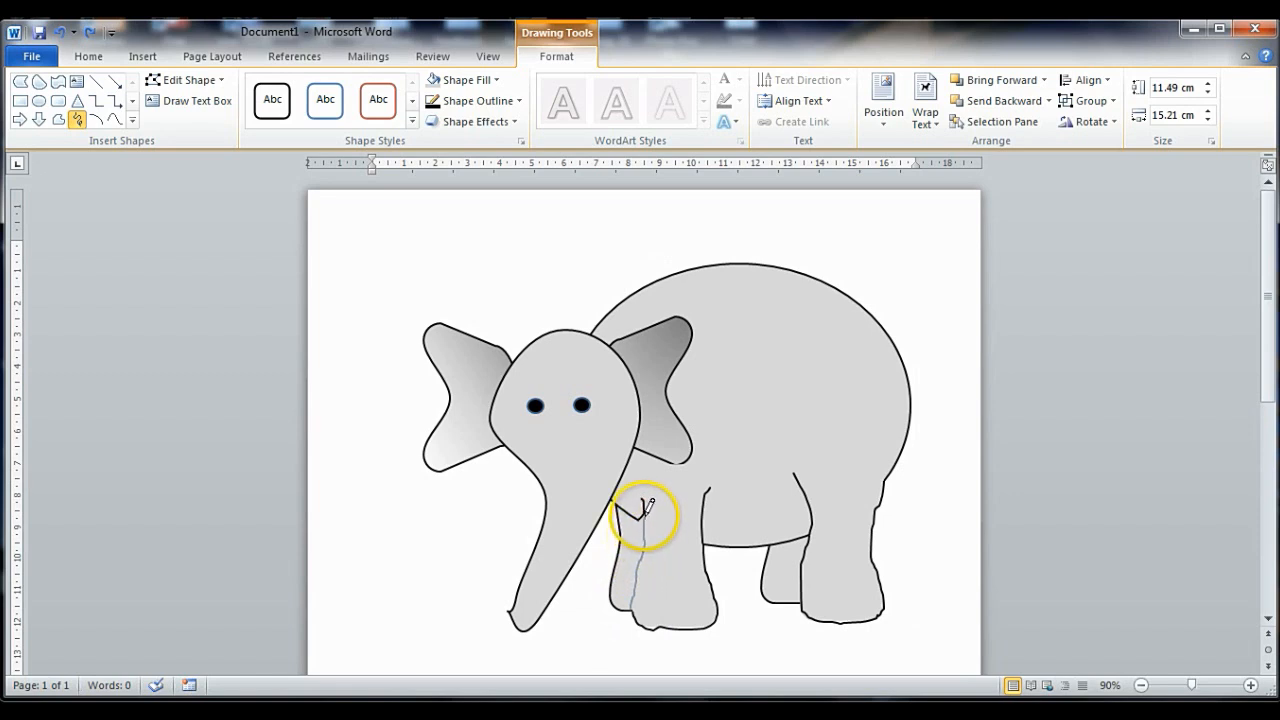
drag(645, 514, 644, 515)
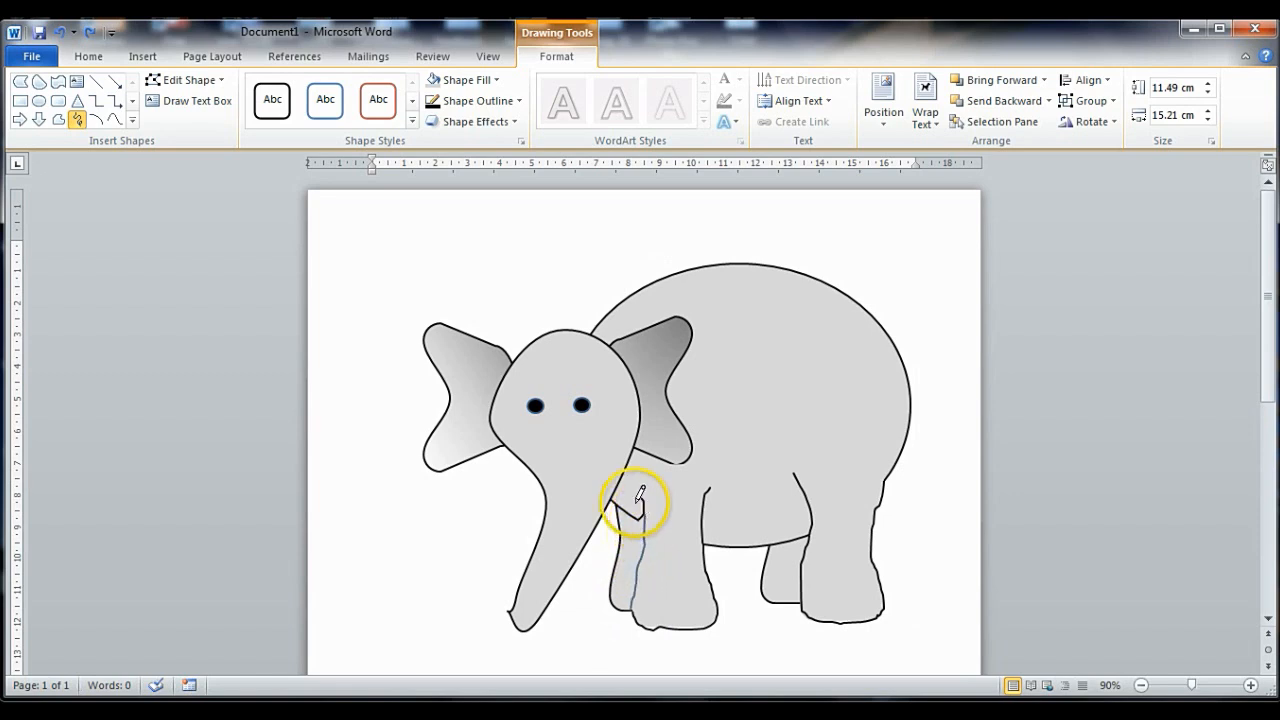
click(433, 100)
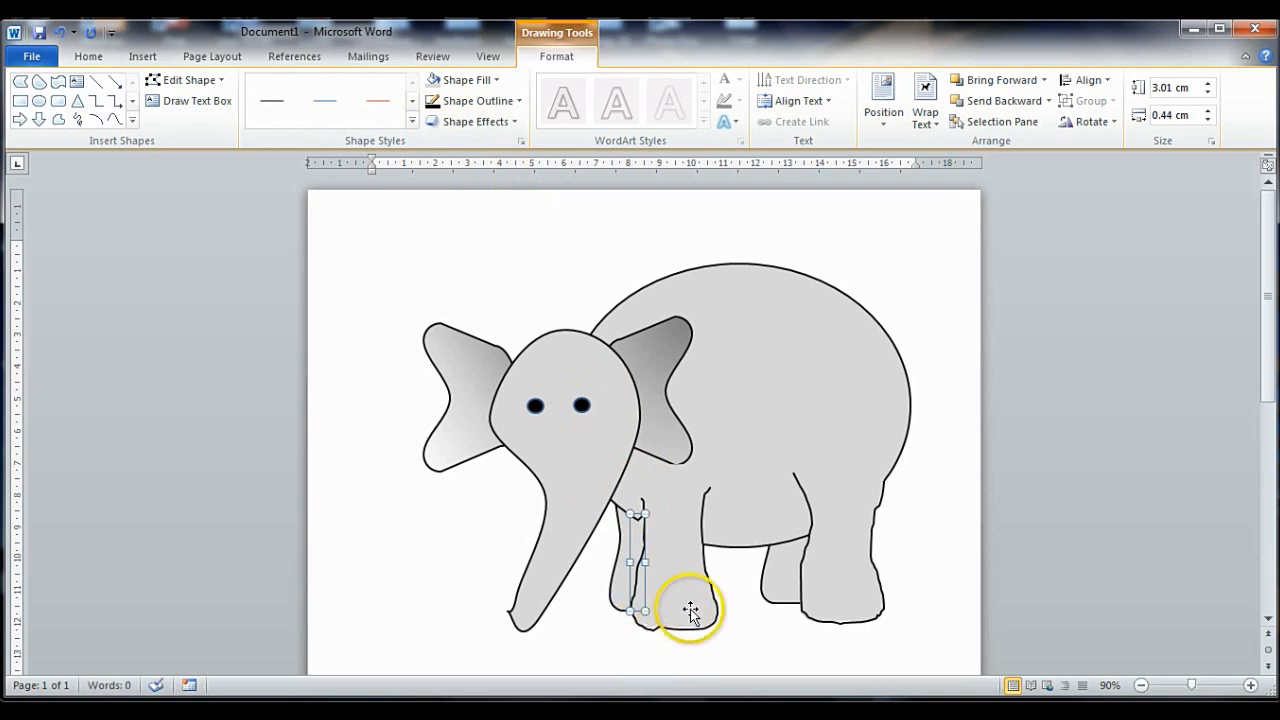
Scribble two black toenails on the near front foot, about 0.59 by 0.77 cm and 0.44 by 0.65 cm
click(77, 119)
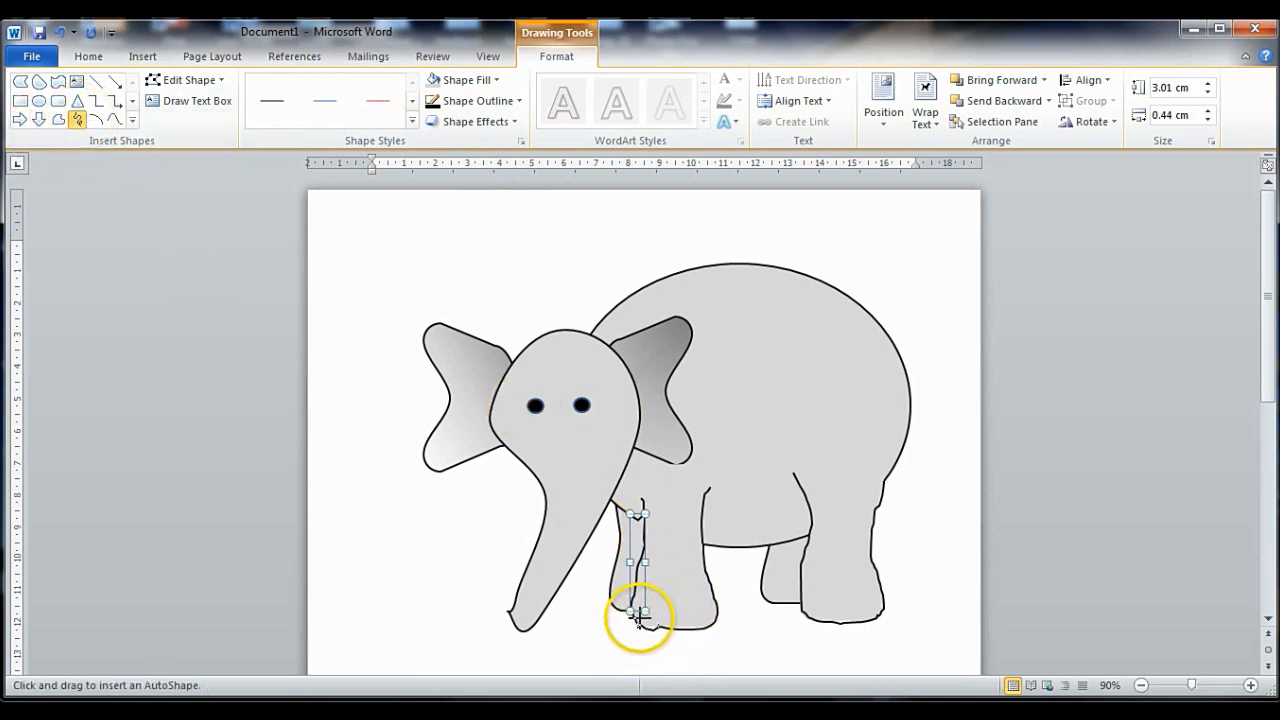
mouse_move(638, 620)
mouse_down()
mouse_move(657, 612)
mouse_move(664, 624)
mouse_move(652, 610)
mouse_up()
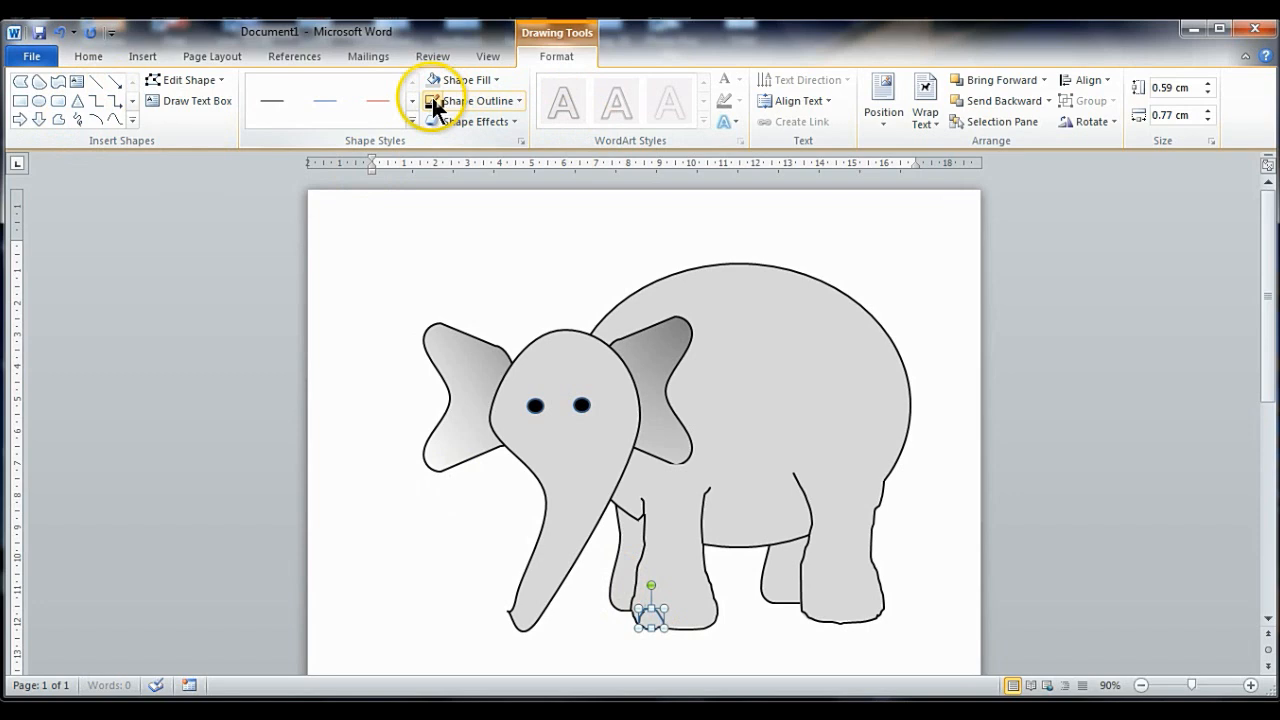
click(77, 120)
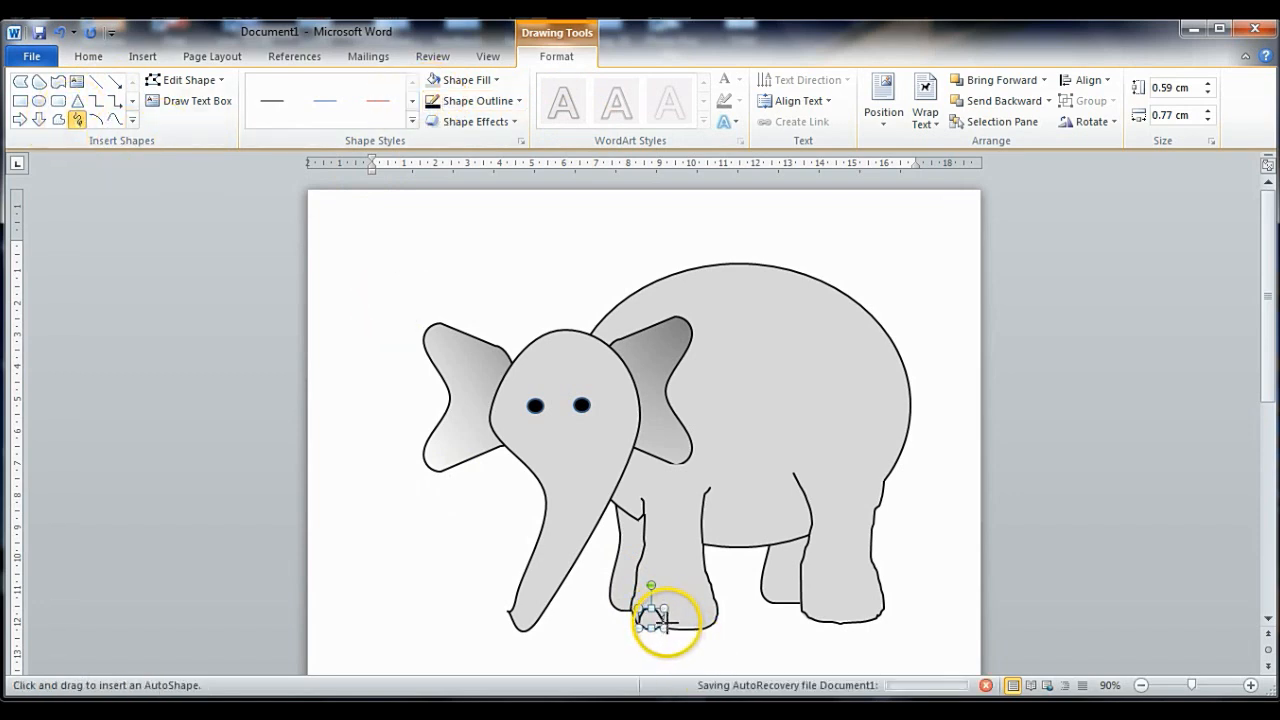
drag(652, 615, 684, 624)
click(430, 96)
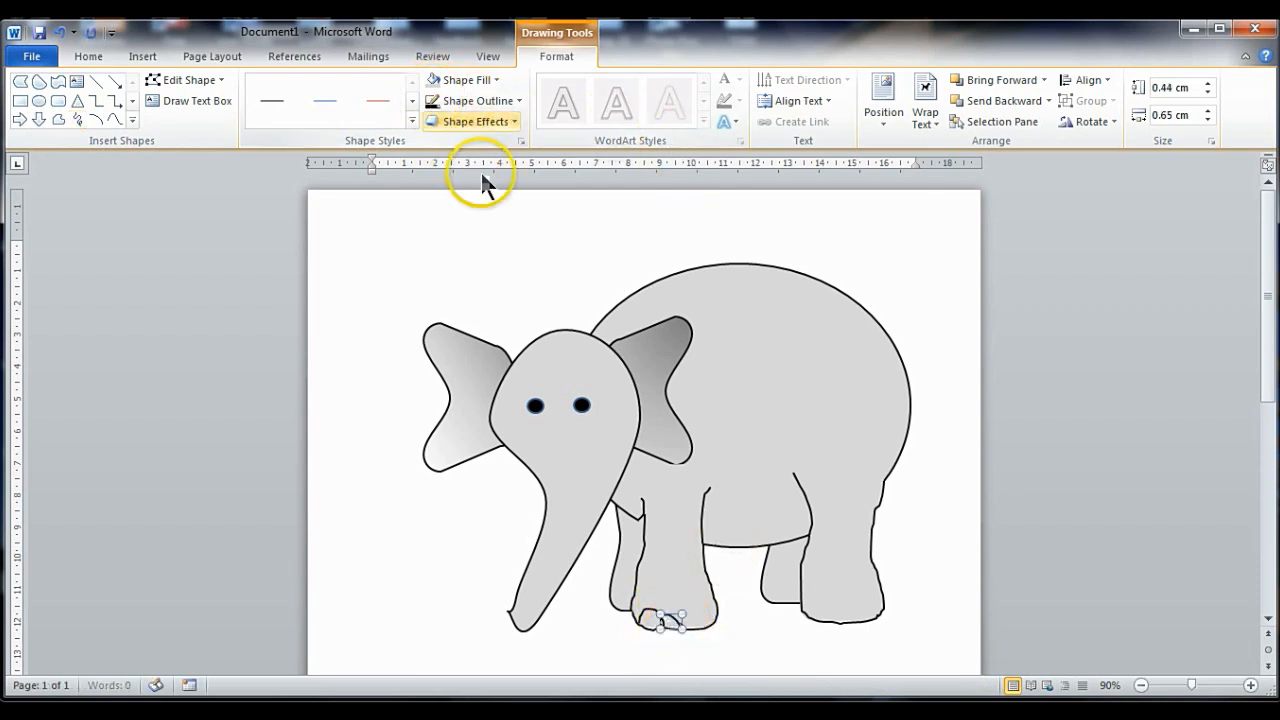
Scribble two black toenails on the near hind foot, about 0.65 by 0.77 cm and 0.42 by 0.56 cm
click(75, 118)
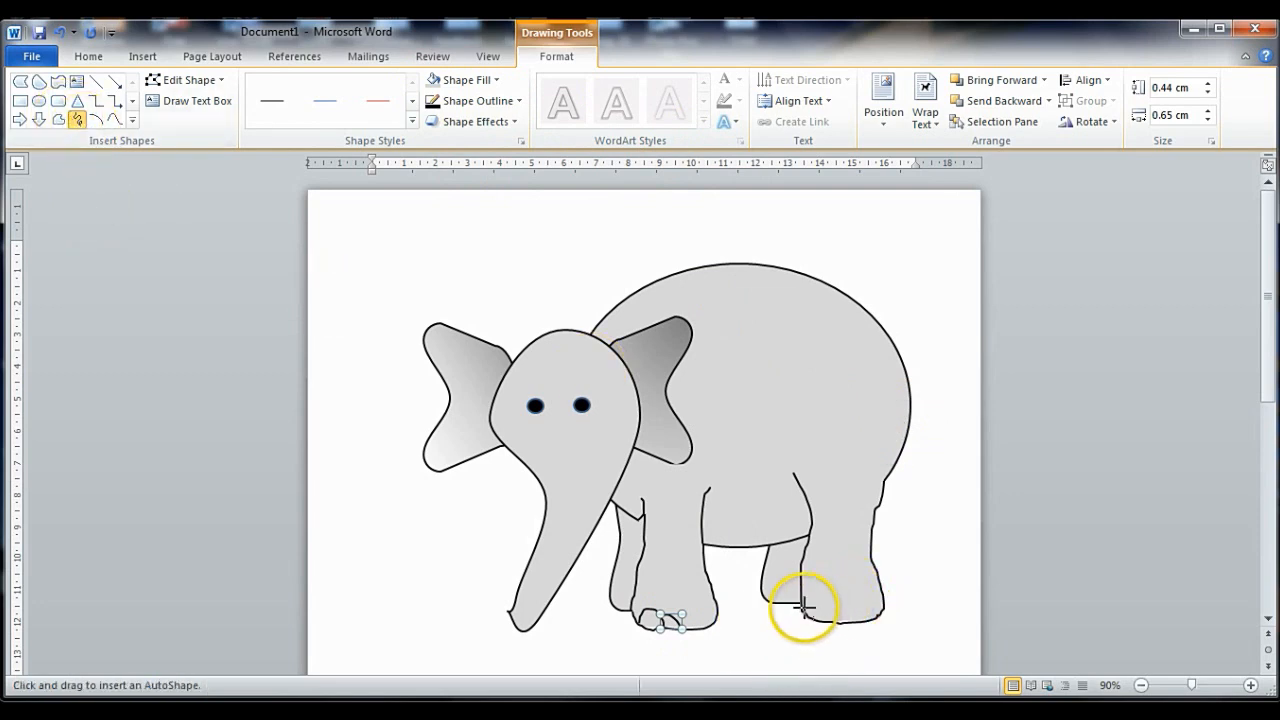
mouse_move(802, 607)
mouse_down()
mouse_move(810, 595)
mouse_move(826, 606)
mouse_move(814, 603)
mouse_up()
click(77, 119)
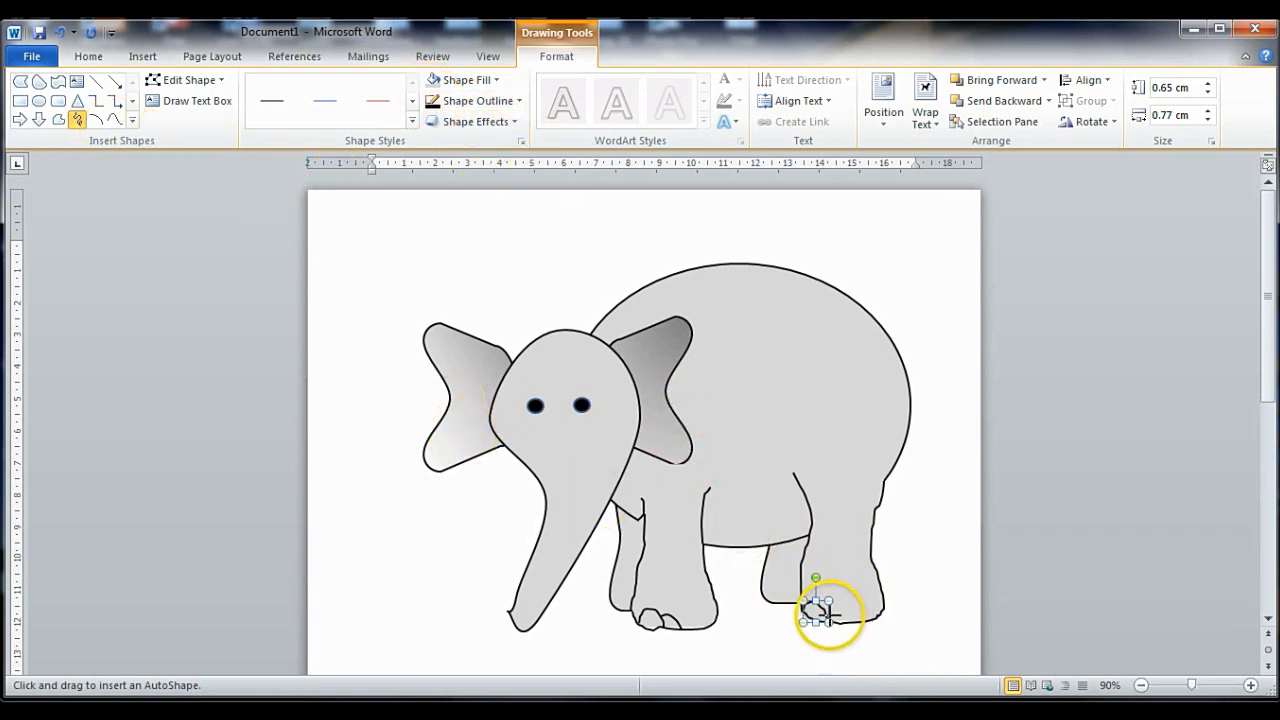
drag(826, 612, 844, 623)
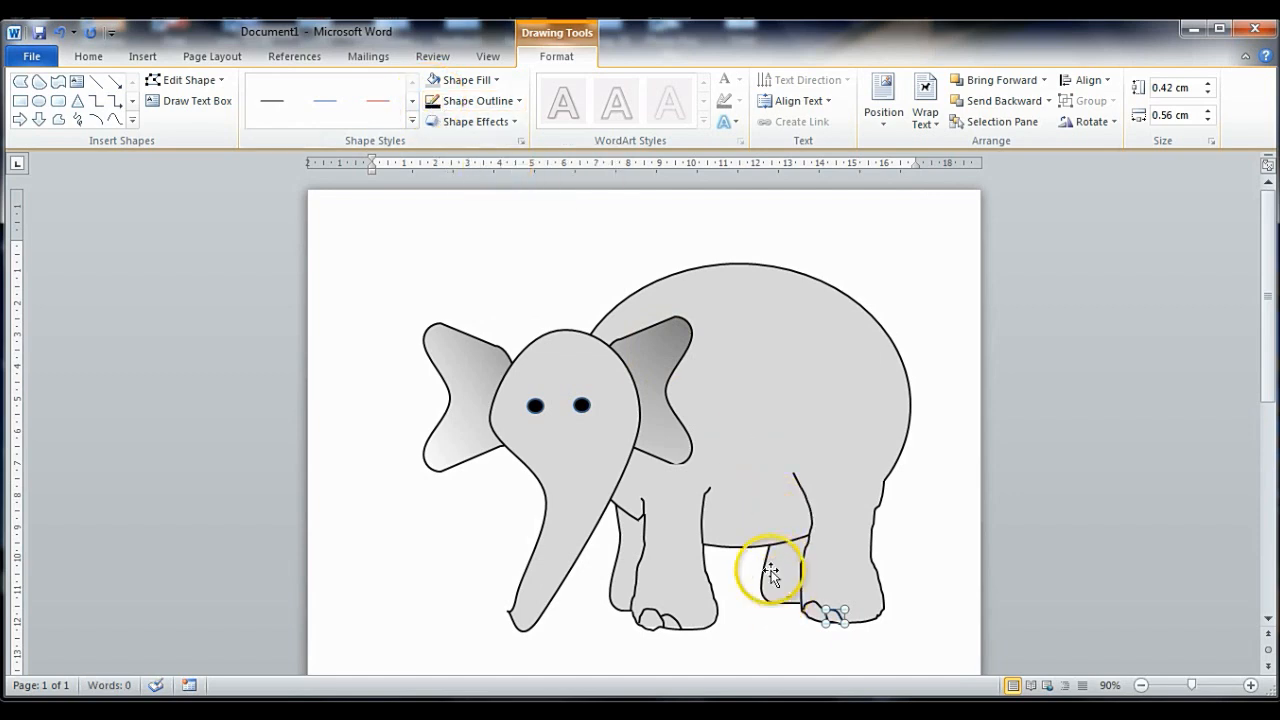
Scribble two black toenails on the far hind foot, about 0.71 by 0.65 cm and 0.42 by 0.47 cm
click(77, 119)
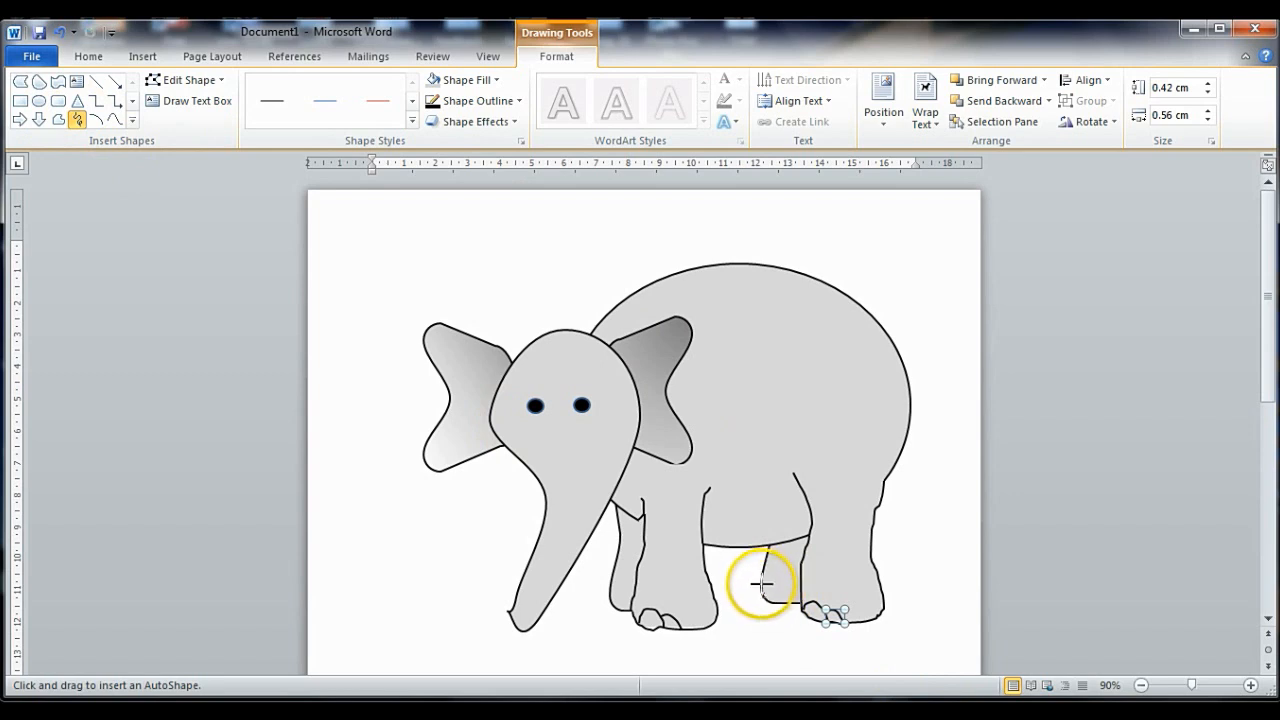
drag(761, 582, 778, 600)
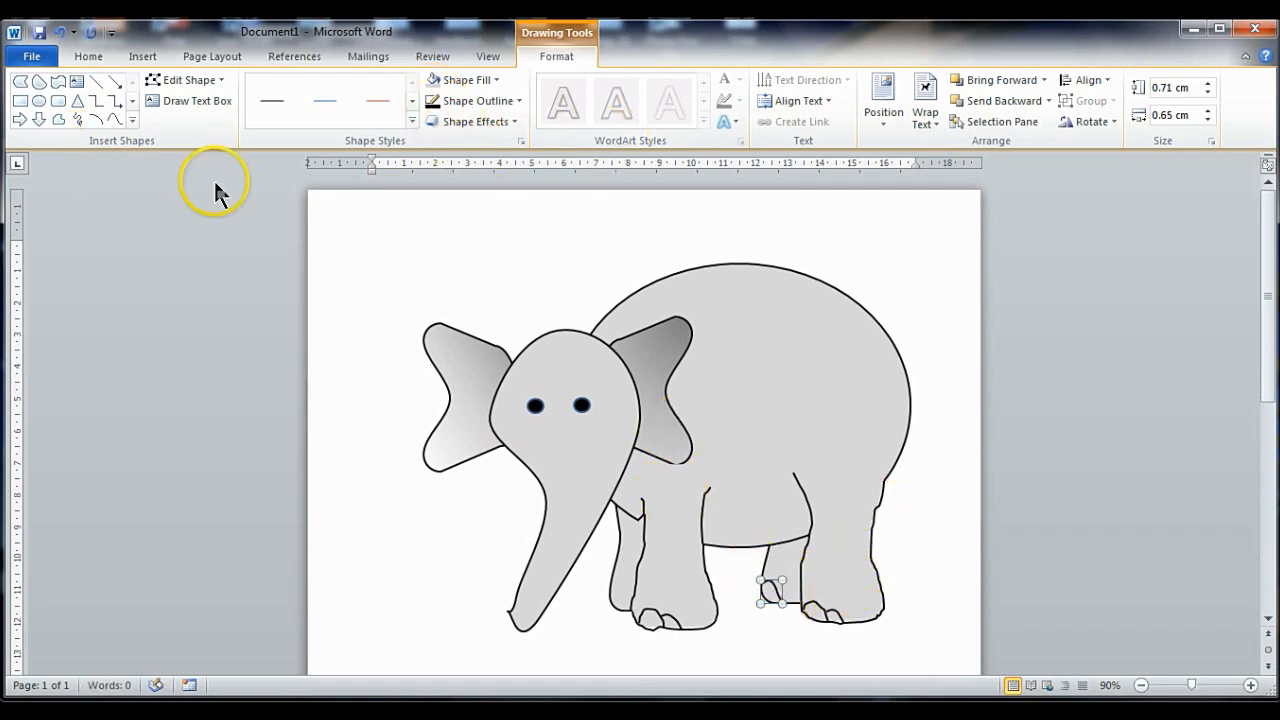
click(75, 113)
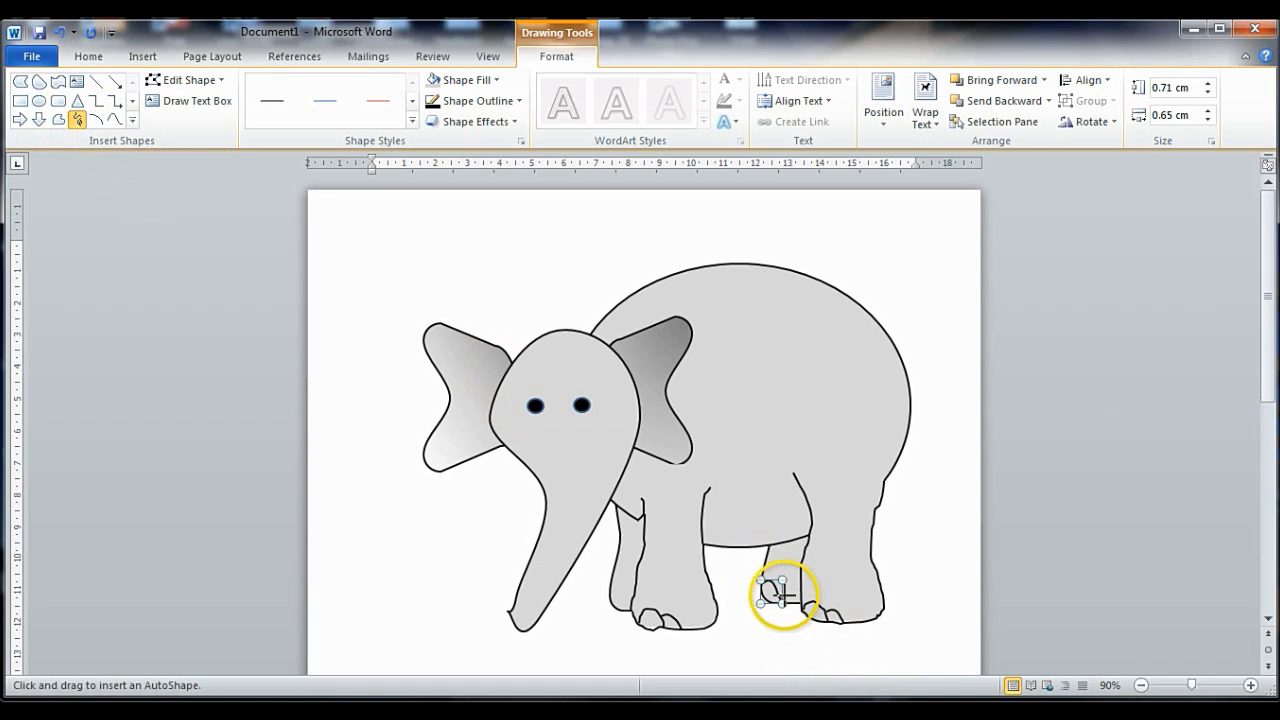
drag(777, 593, 793, 603)
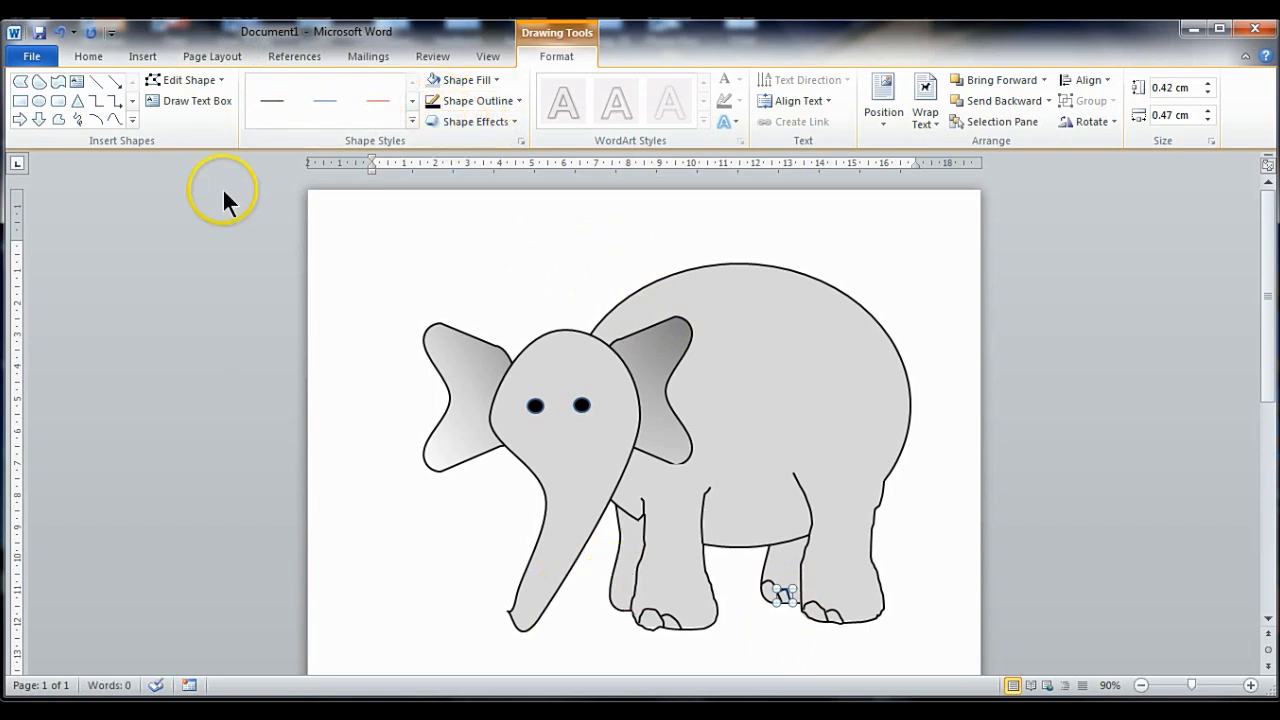
Scribble a black toenail at the front edge of the far front foot, about 0.56 by 0.5 cm
click(77, 119)
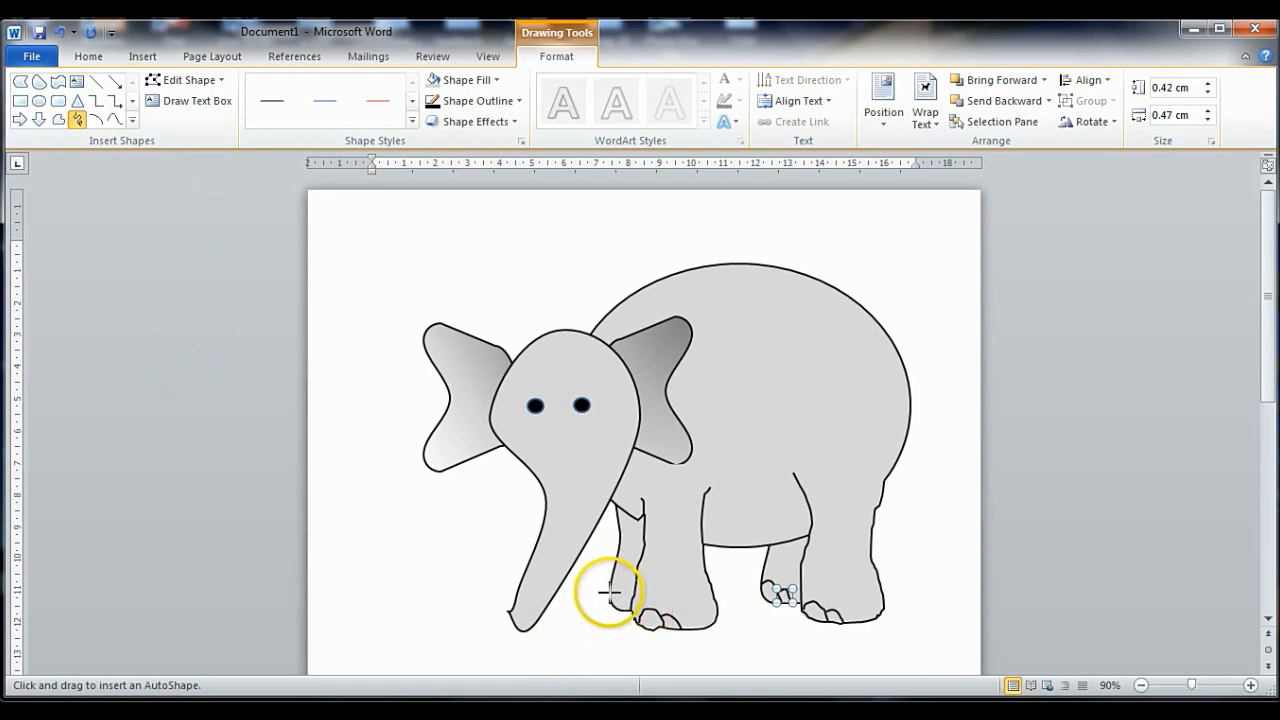
drag(609, 591, 612, 600)
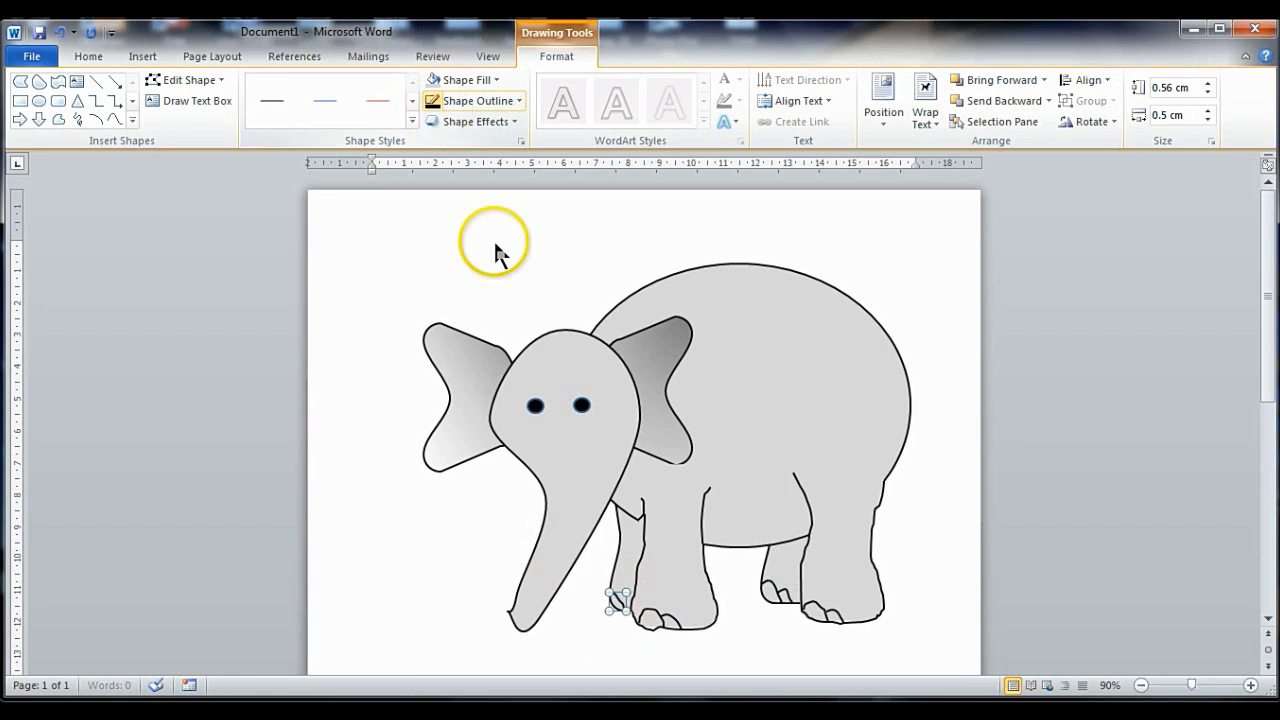
click(77, 119)
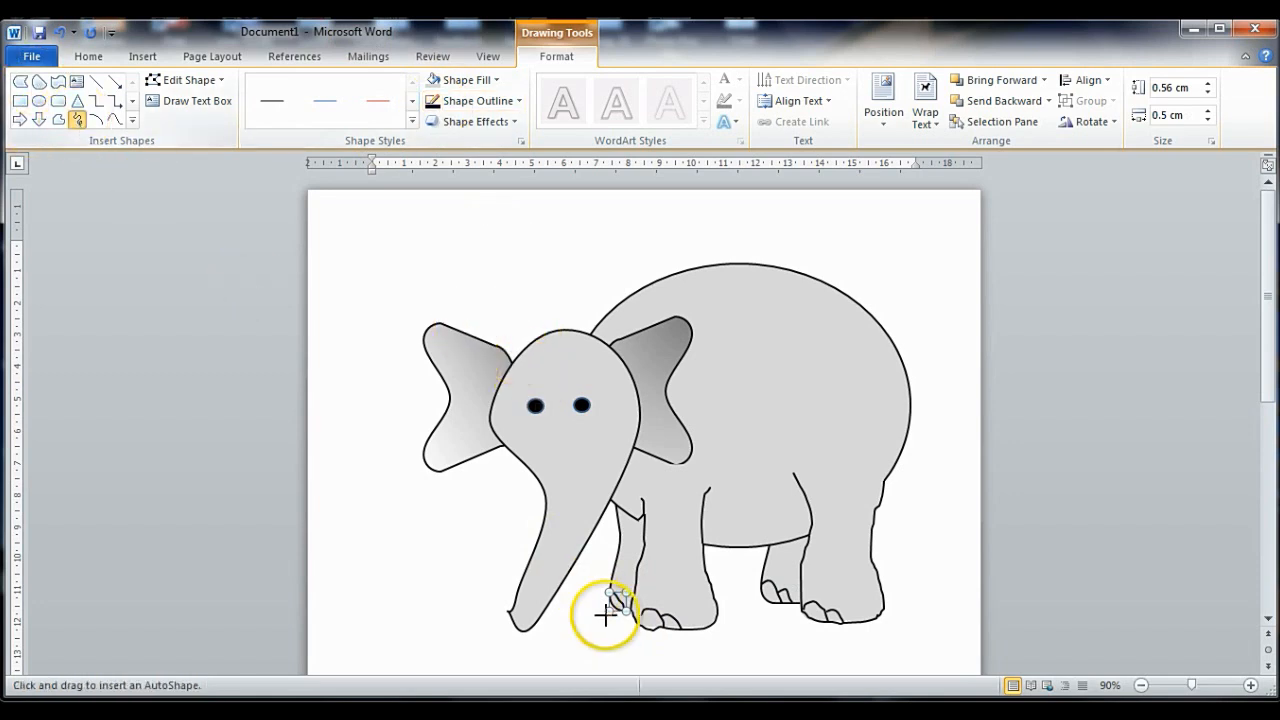
mouse_move(619, 594)
mouse_down()
mouse_move(634, 606)
mouse_move(622, 597)
mouse_up()
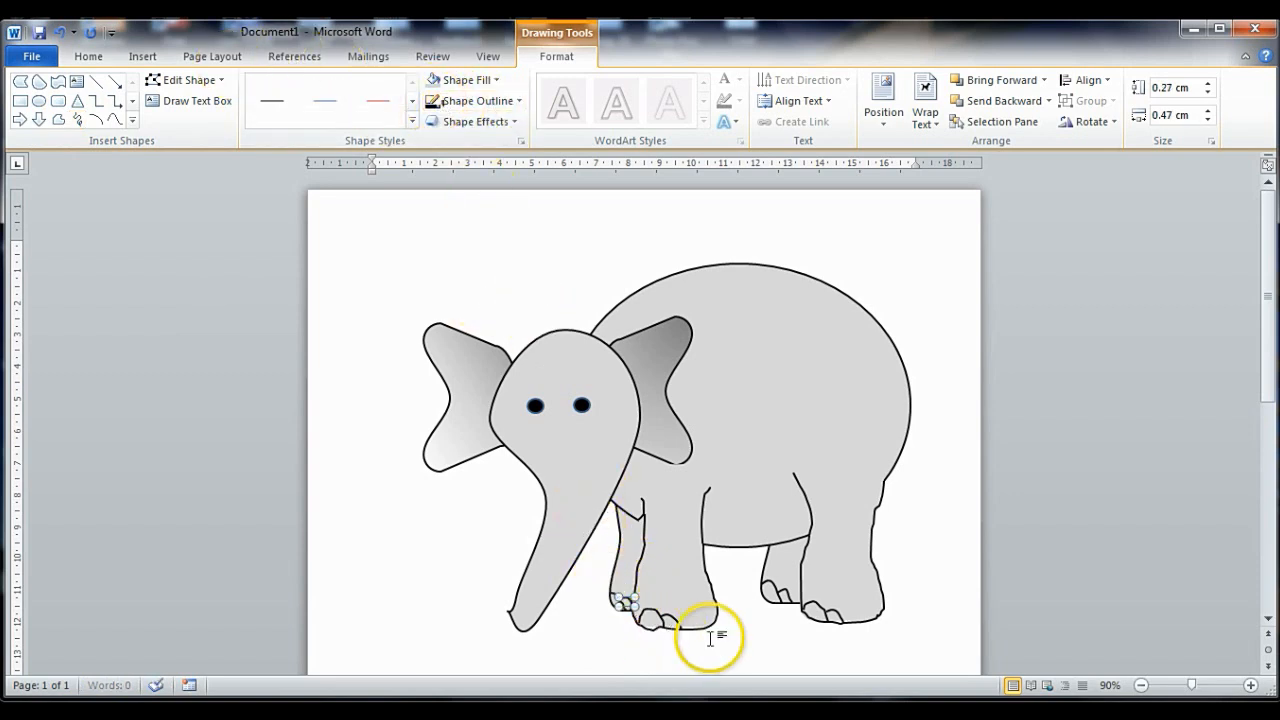
click(476, 507)
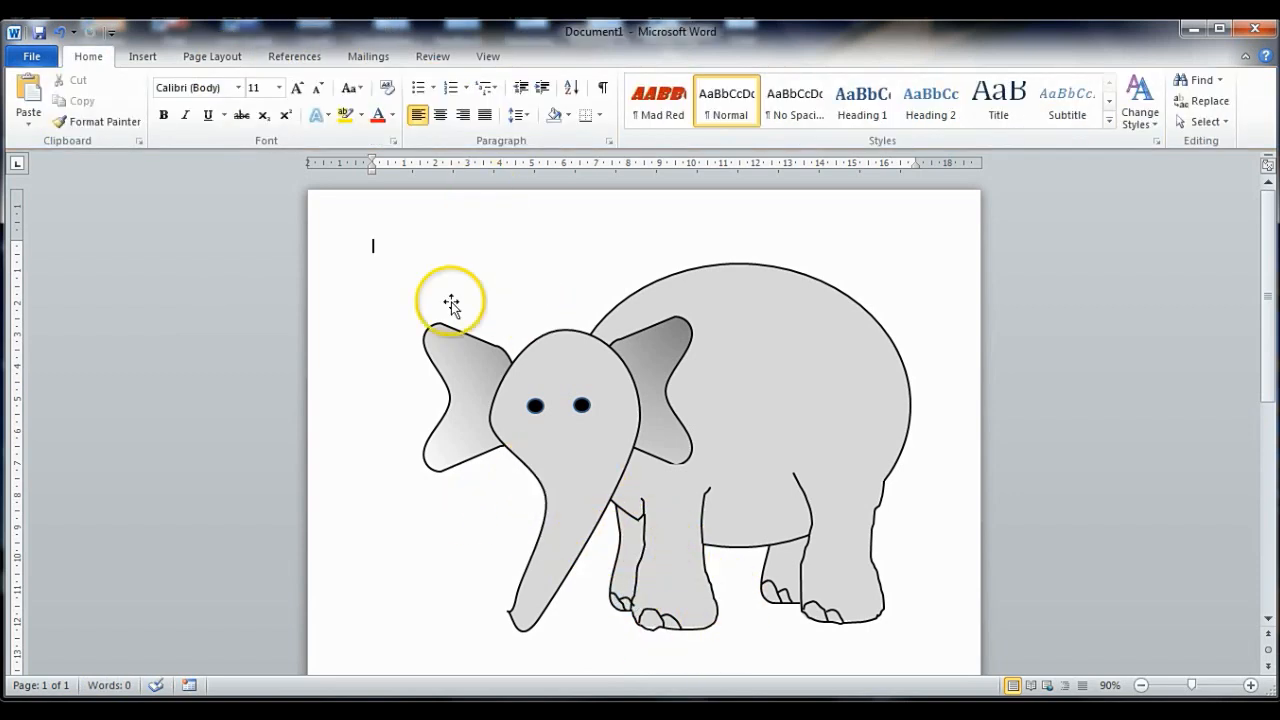
click(60, 34)
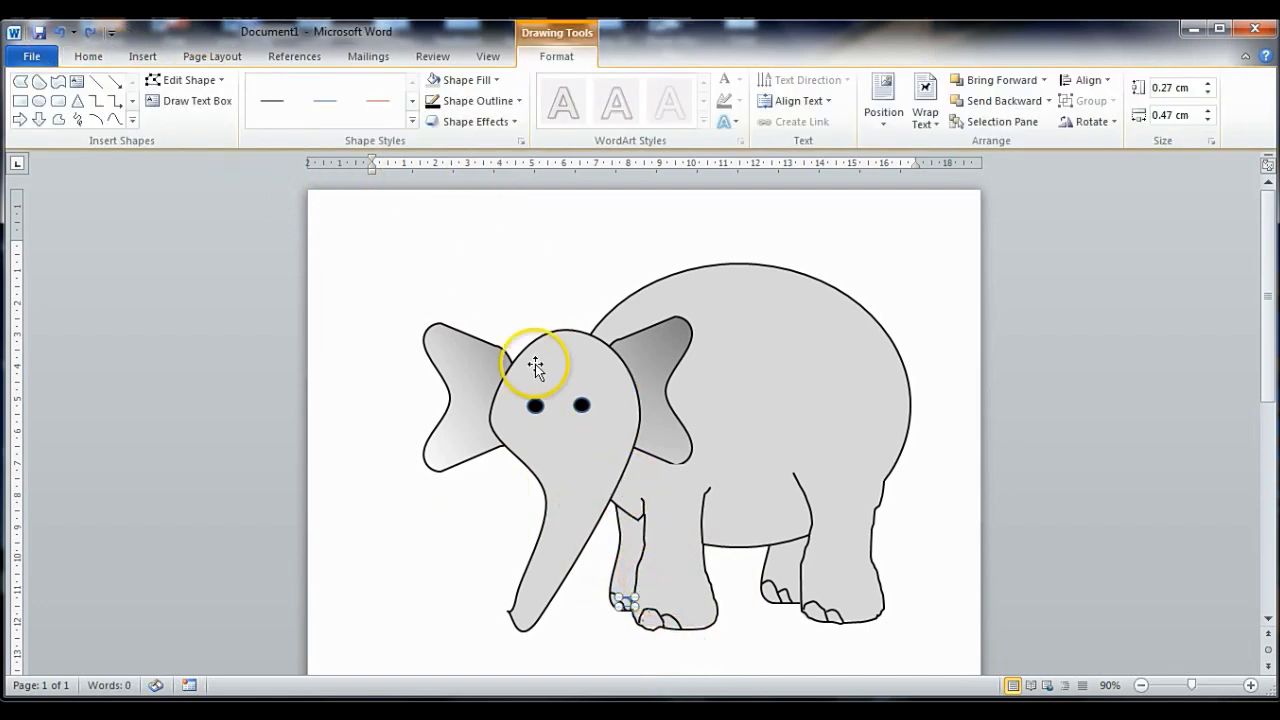
click(60, 34)
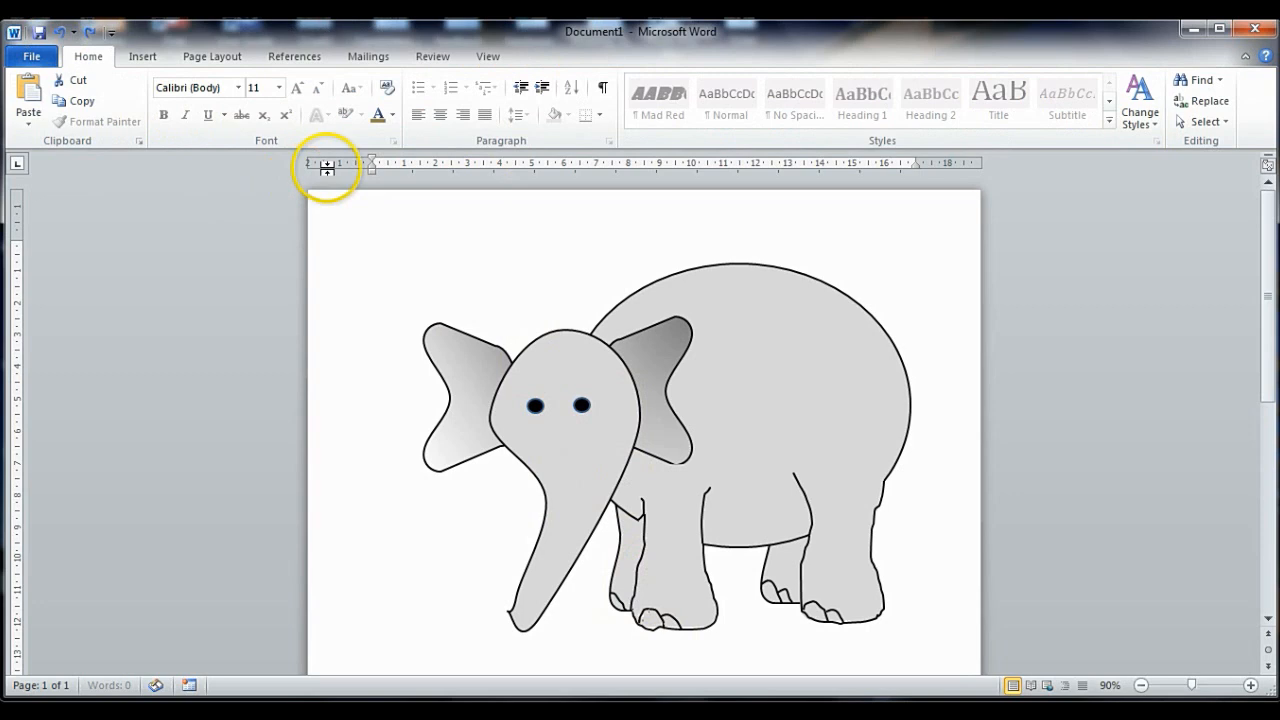
Scribble a second black toenail beside the first on the far front foot, about 0.41 by 0.33 cm
click(679, 588)
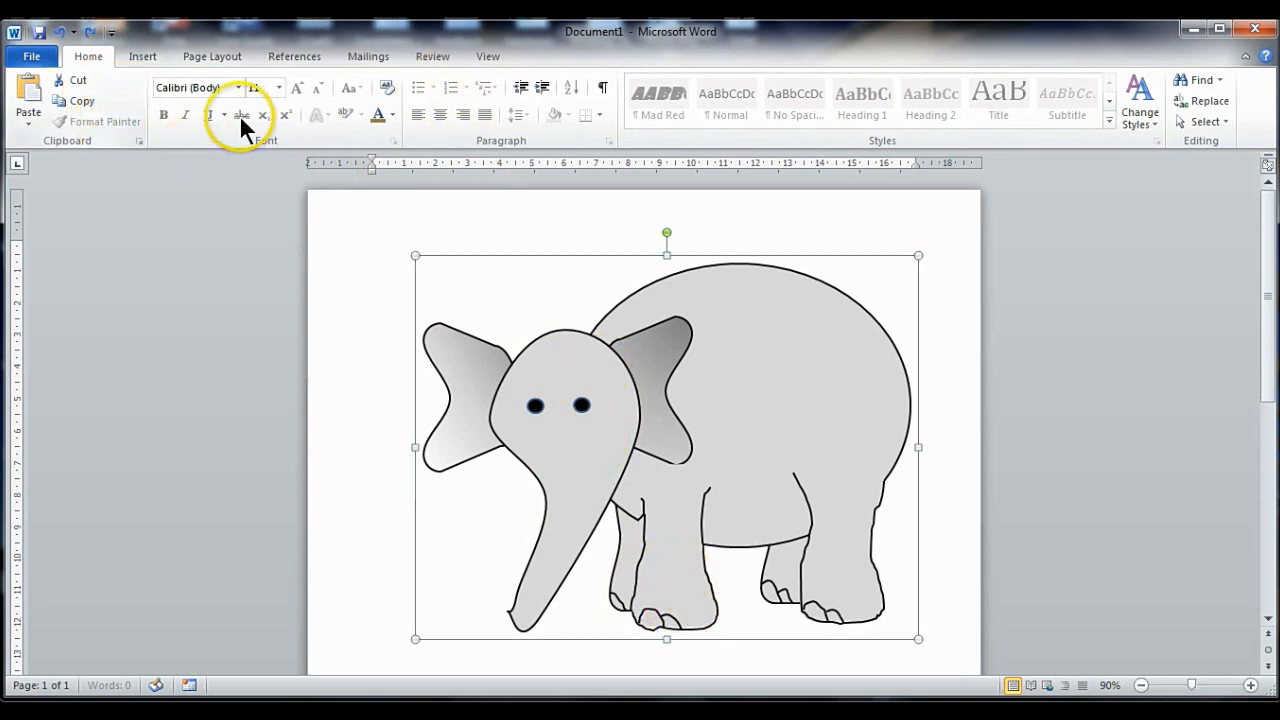
click(681, 495)
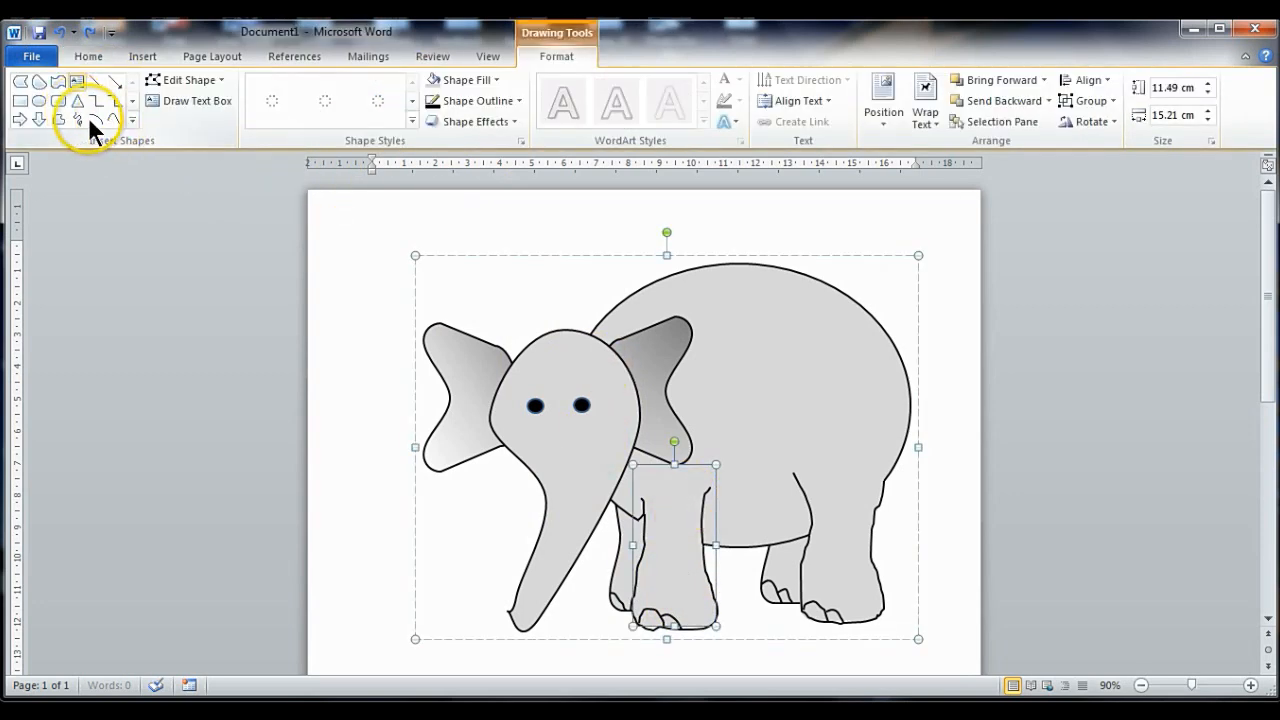
click(72, 117)
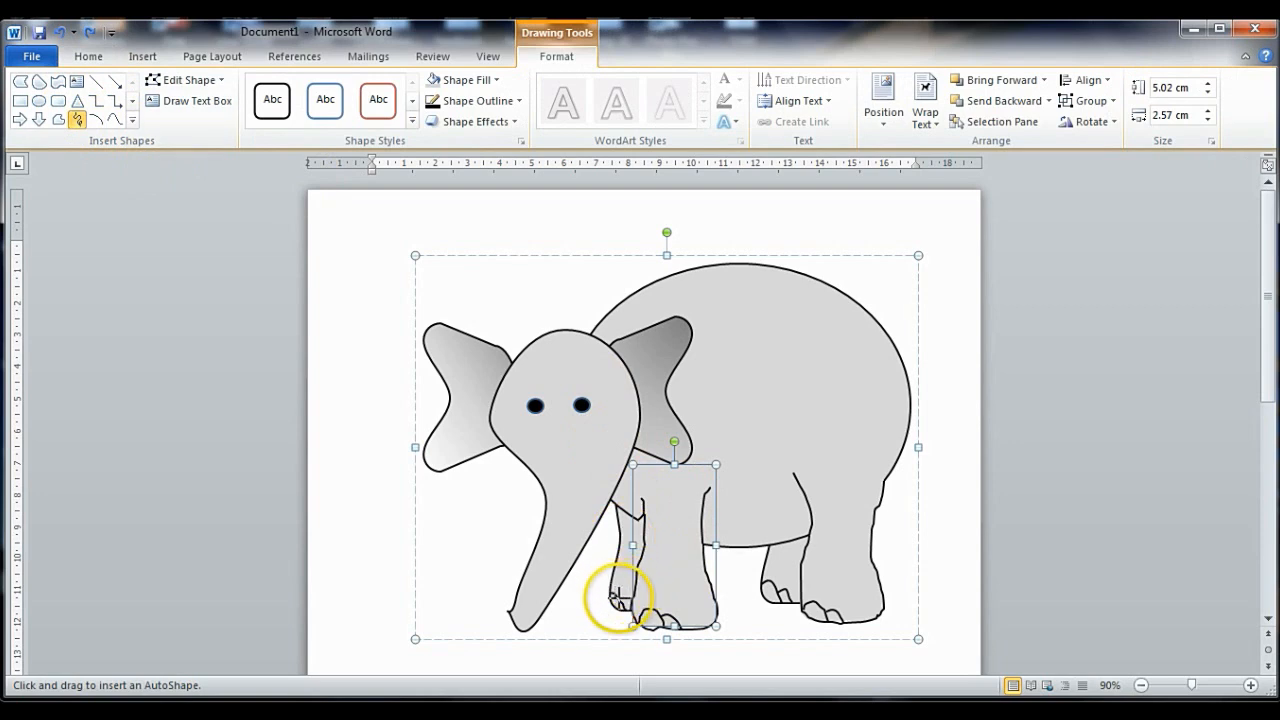
drag(617, 600, 634, 589)
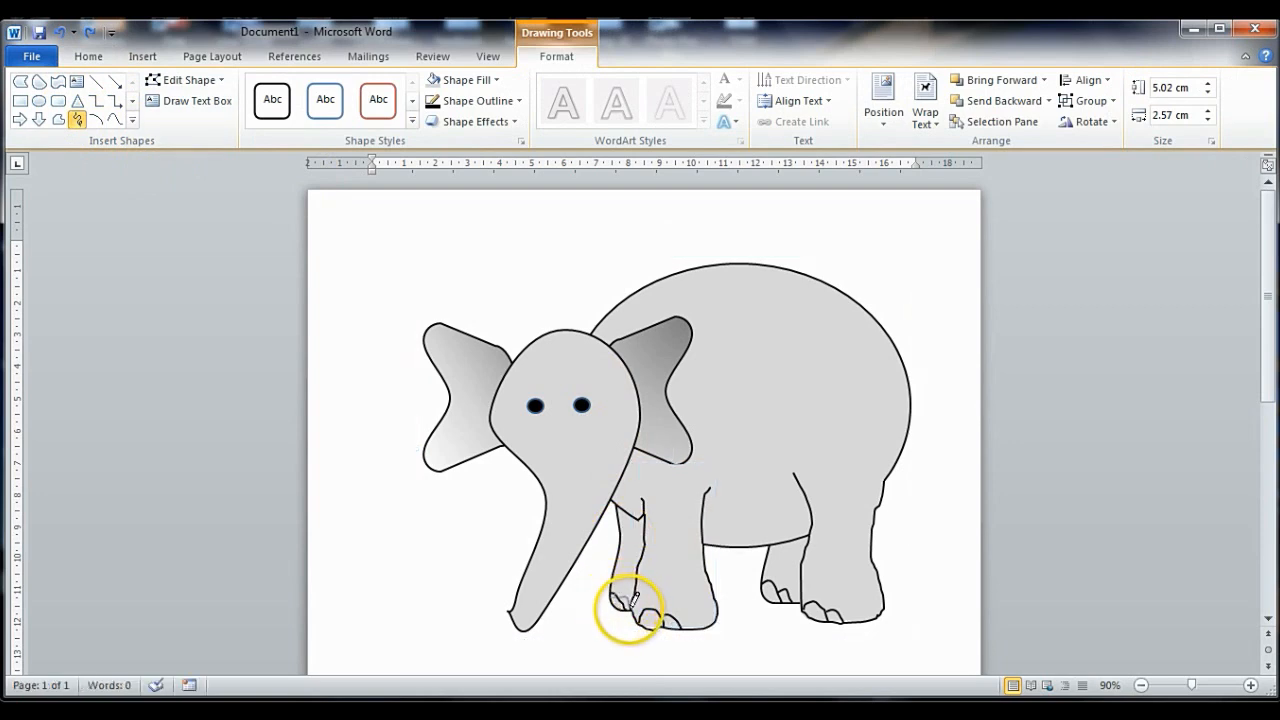
drag(634, 597, 623, 601)
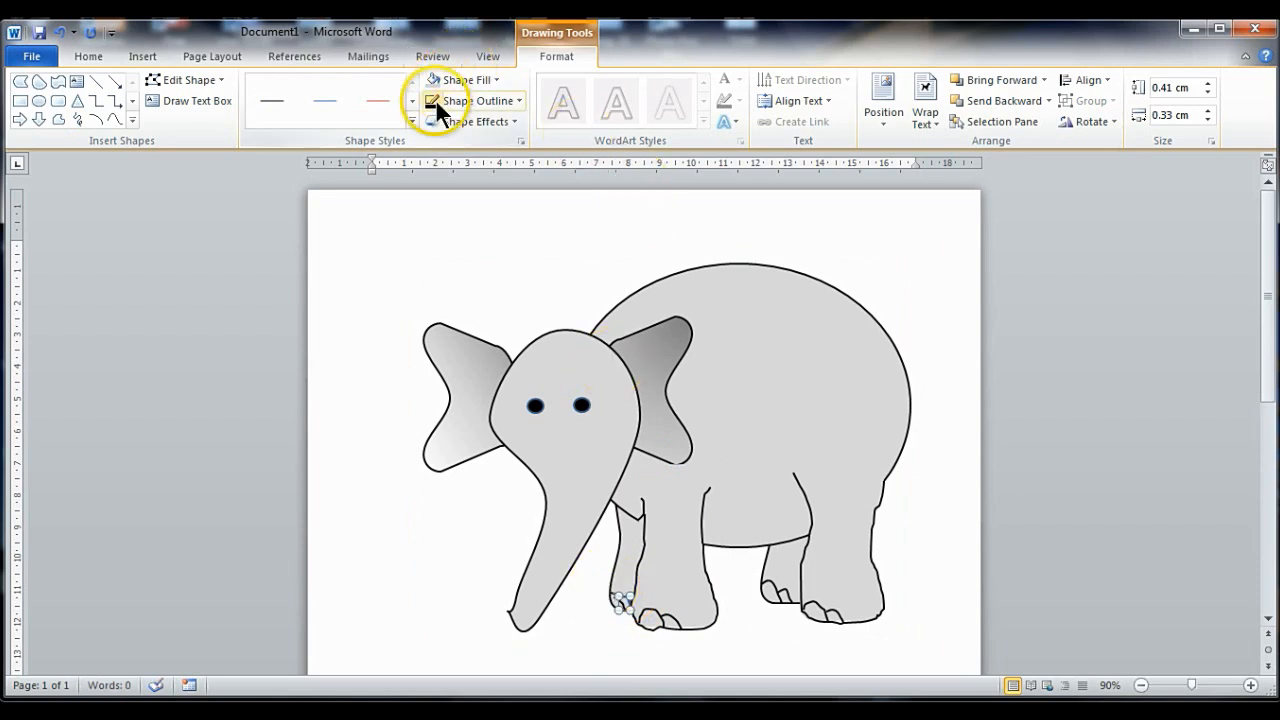
Scribble a black-outlined tusk on each side of the upper trunk, about 1.95 by 1.3 cm on the outer side and 1.98 by 1.92 cm on the body side
click(75, 118)
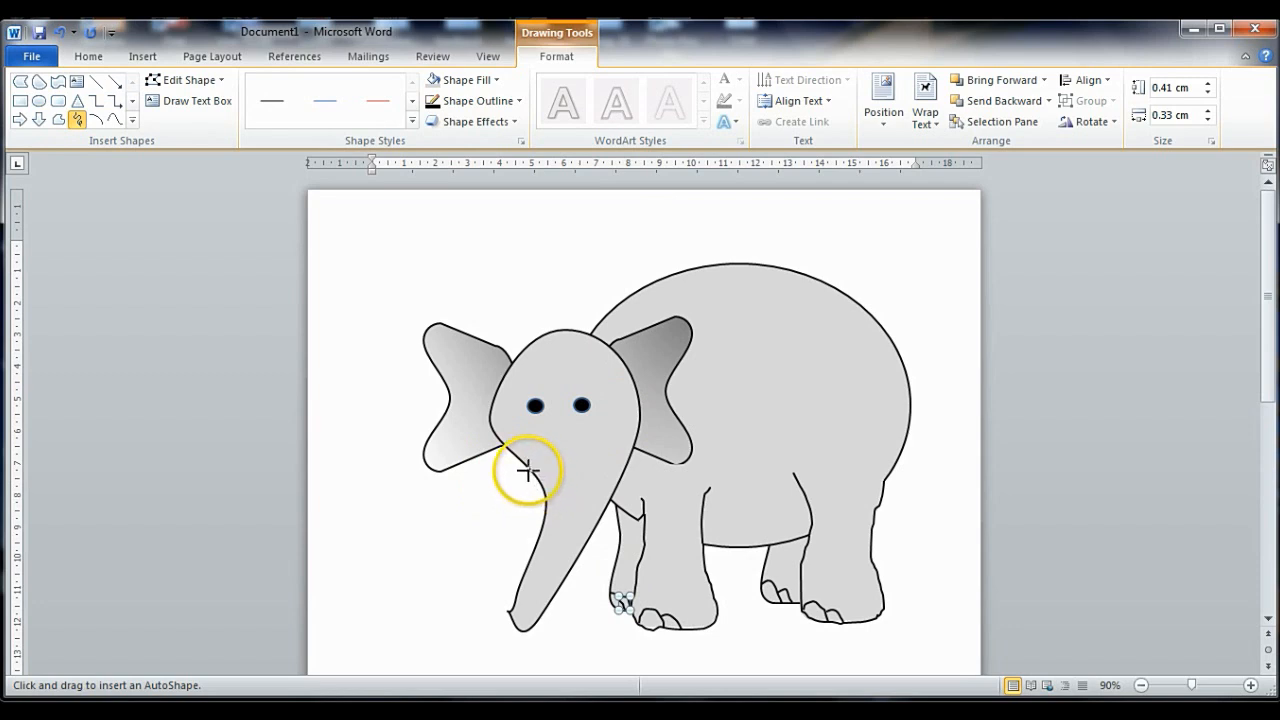
mouse_move(519, 458)
mouse_down()
mouse_move(497, 518)
mouse_move(542, 463)
mouse_up()
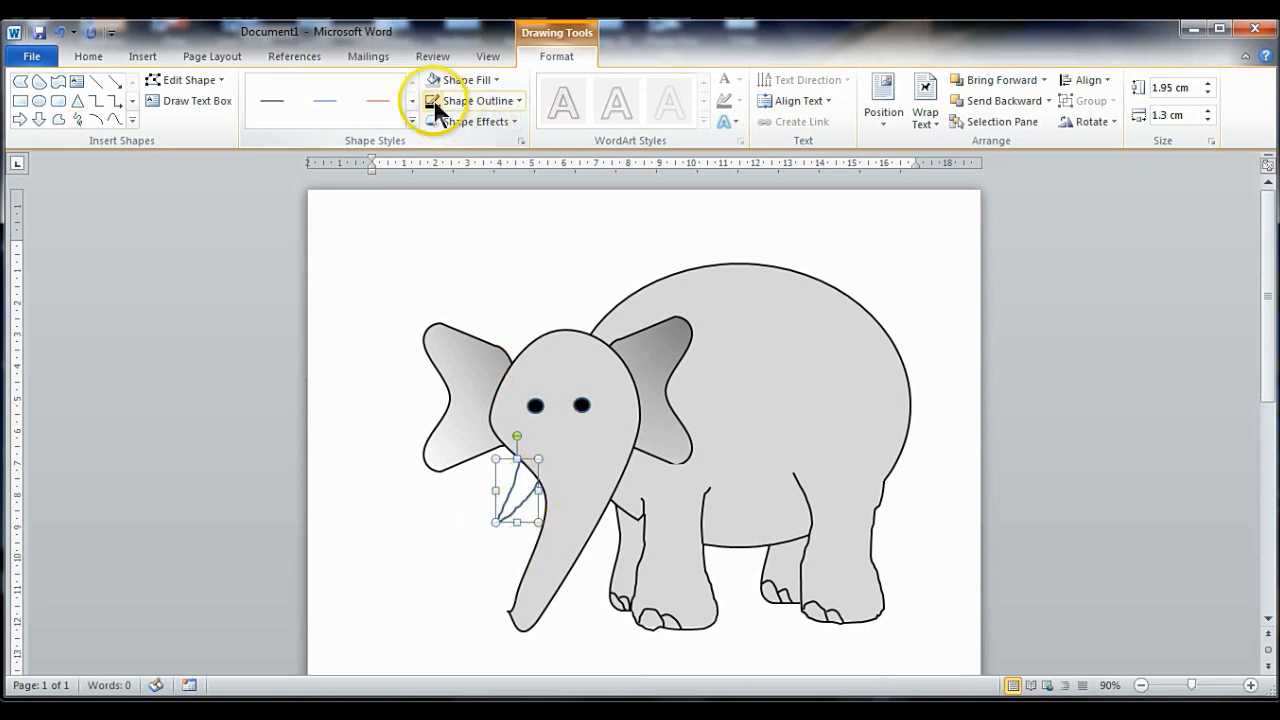
click(427, 101)
click(77, 119)
mouse_move(662, 462)
mouse_down()
mouse_move(625, 446)
mouse_move(634, 436)
mouse_up()
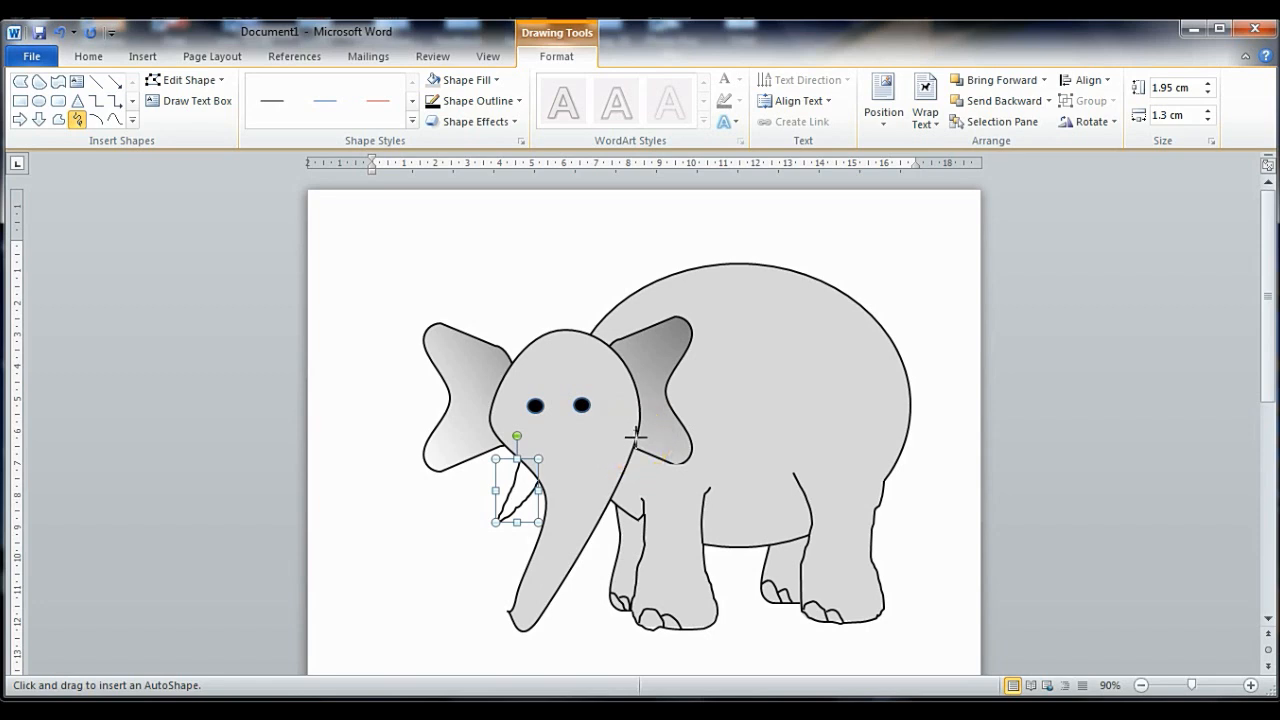
mouse_move(636, 437)
mouse_down()
mouse_move(577, 498)
mouse_move(619, 476)
mouse_move(600, 488)
mouse_up()
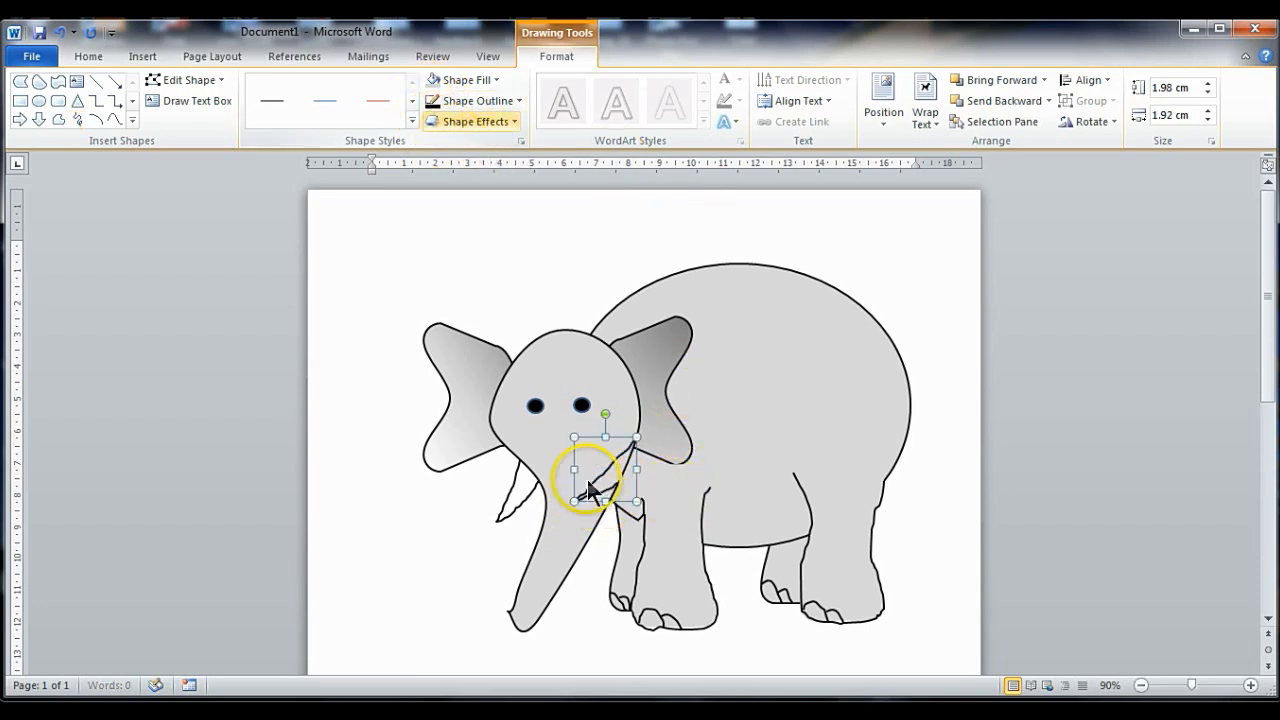
click(525, 482)
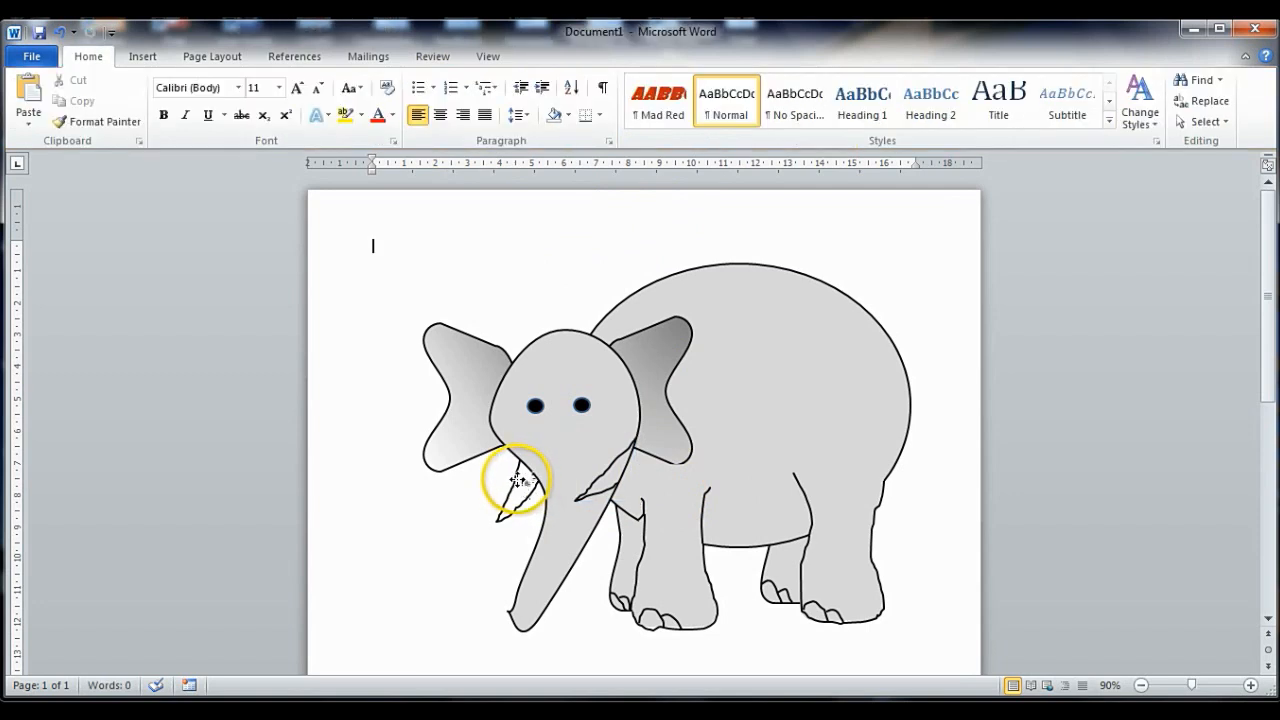
Fill the body-side tusk next to the upper trunk with white
click(522, 484)
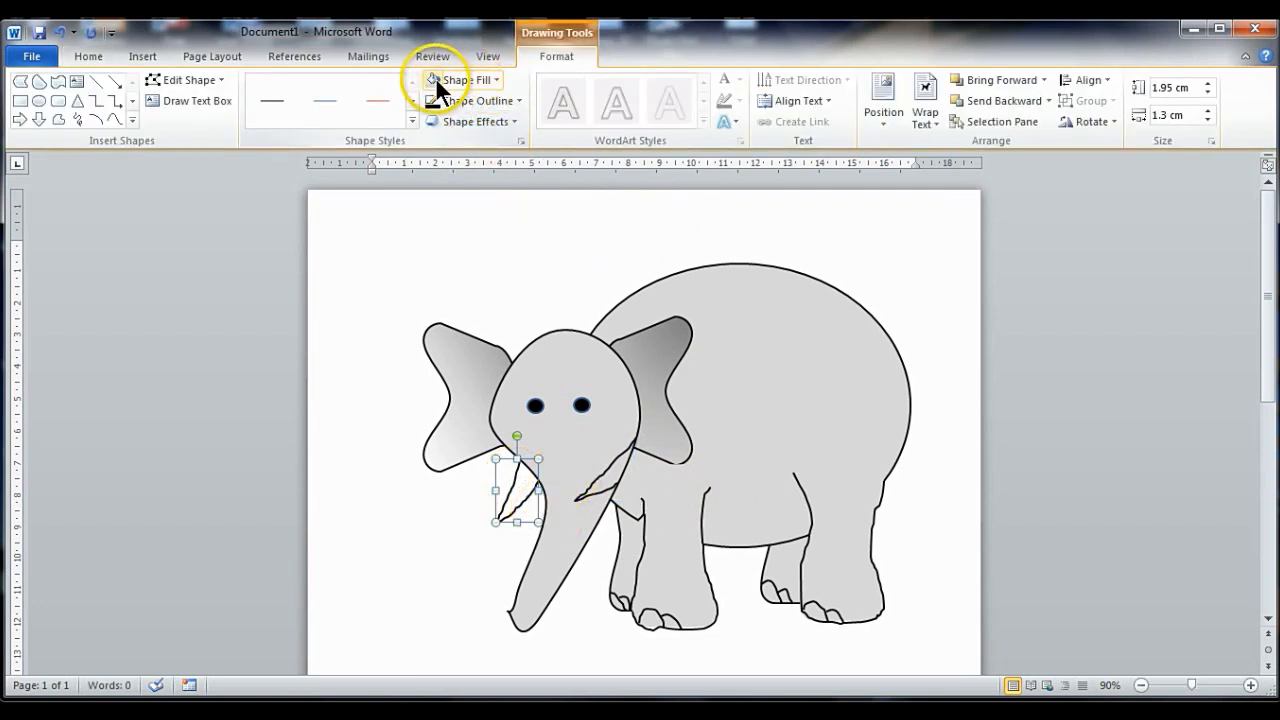
click(610, 472)
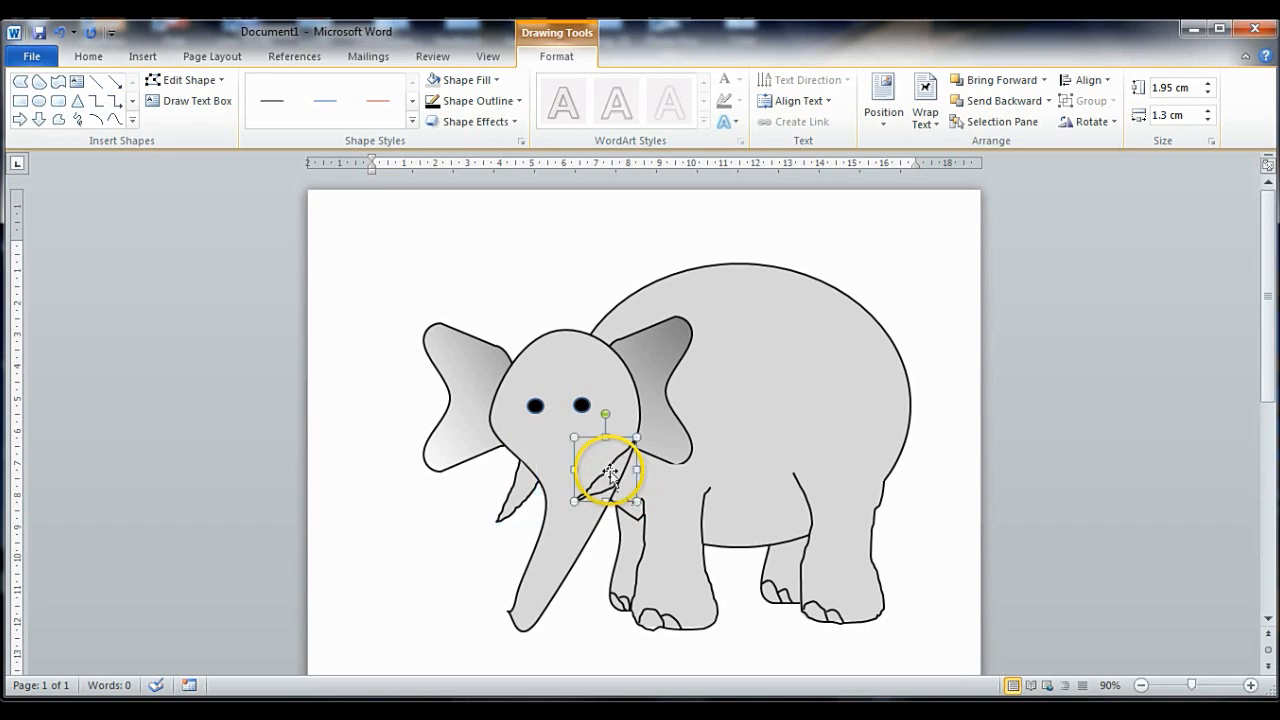
click(612, 475)
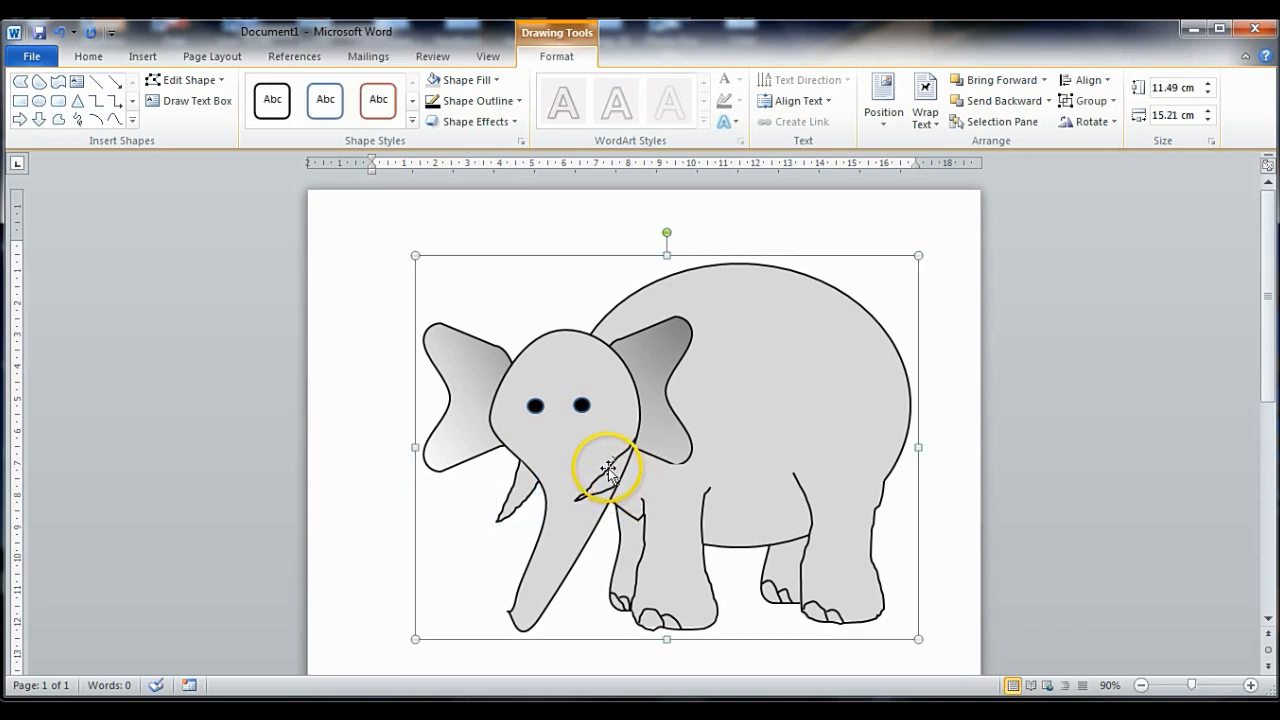
click(608, 470)
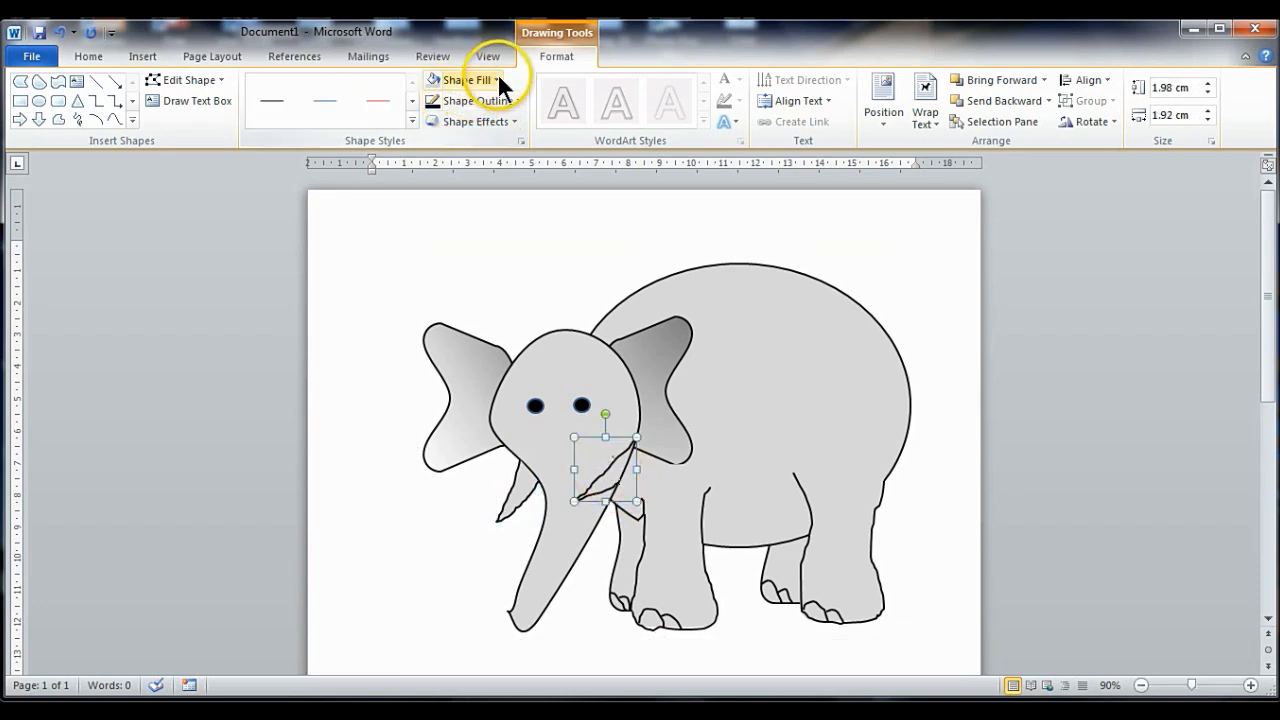
click(500, 80)
click(444, 119)
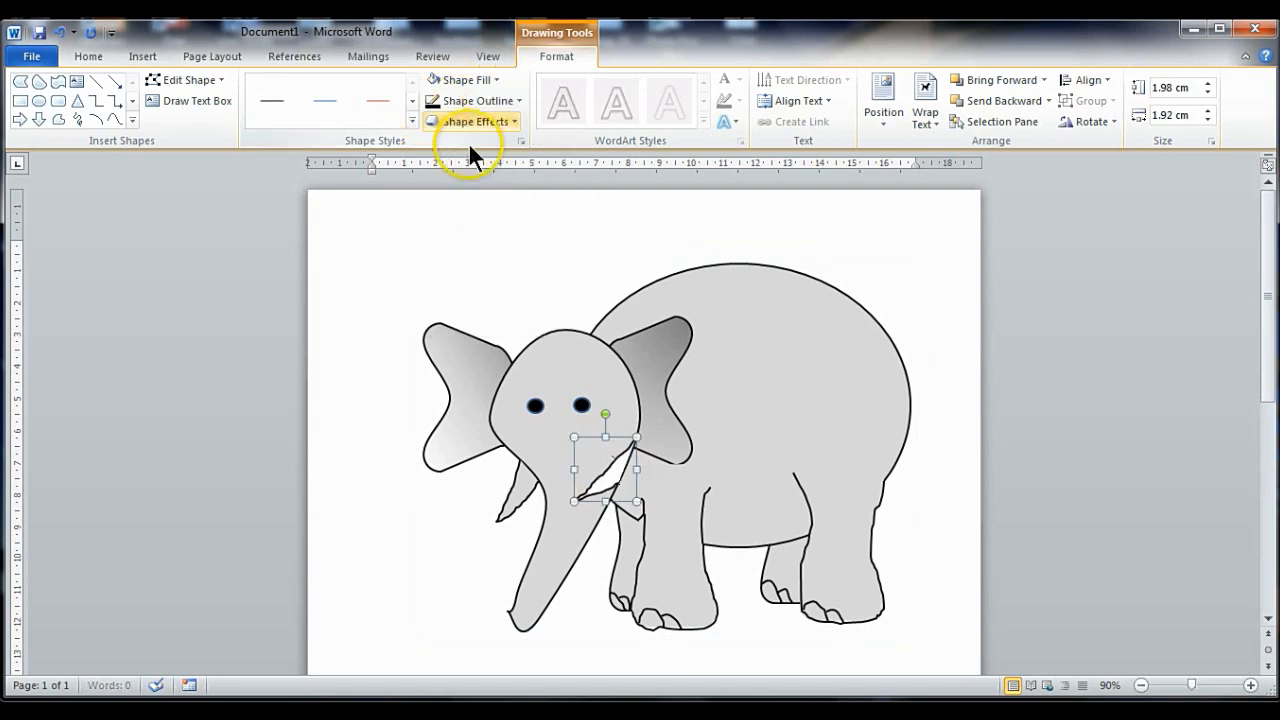
Apply the same white fill to the outer tusk and deselect it
click(512, 497)
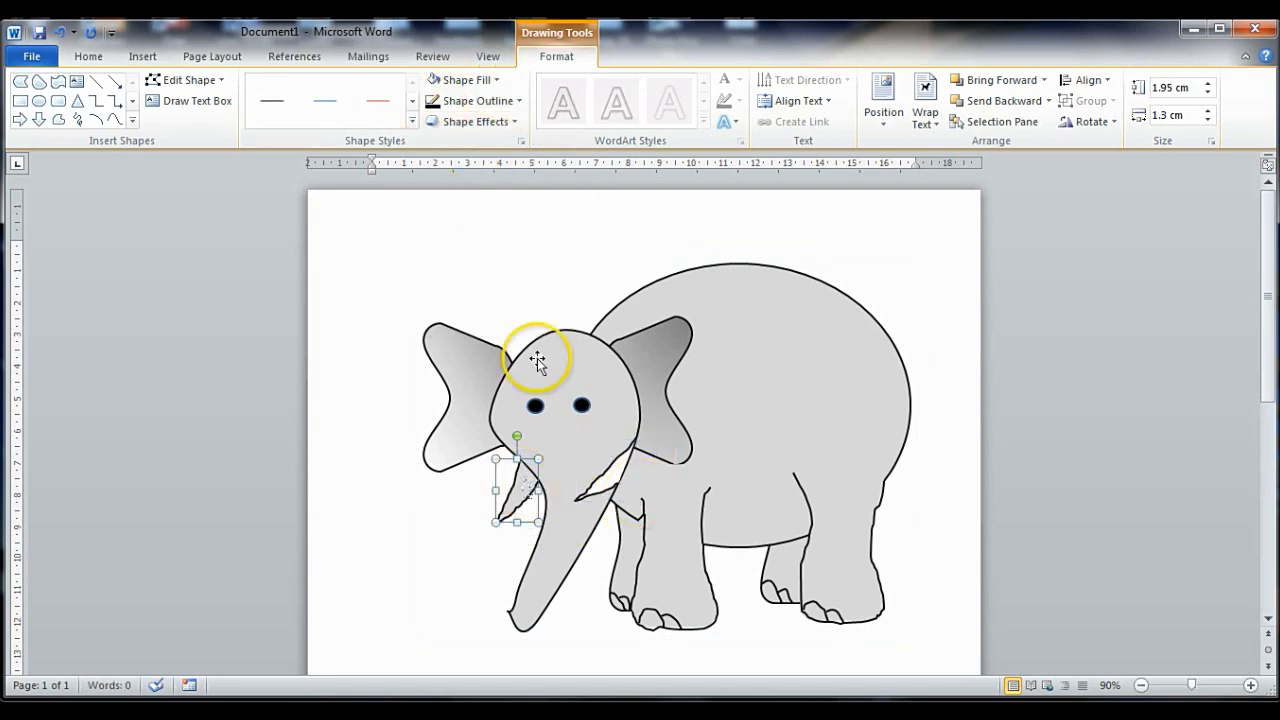
click(430, 80)
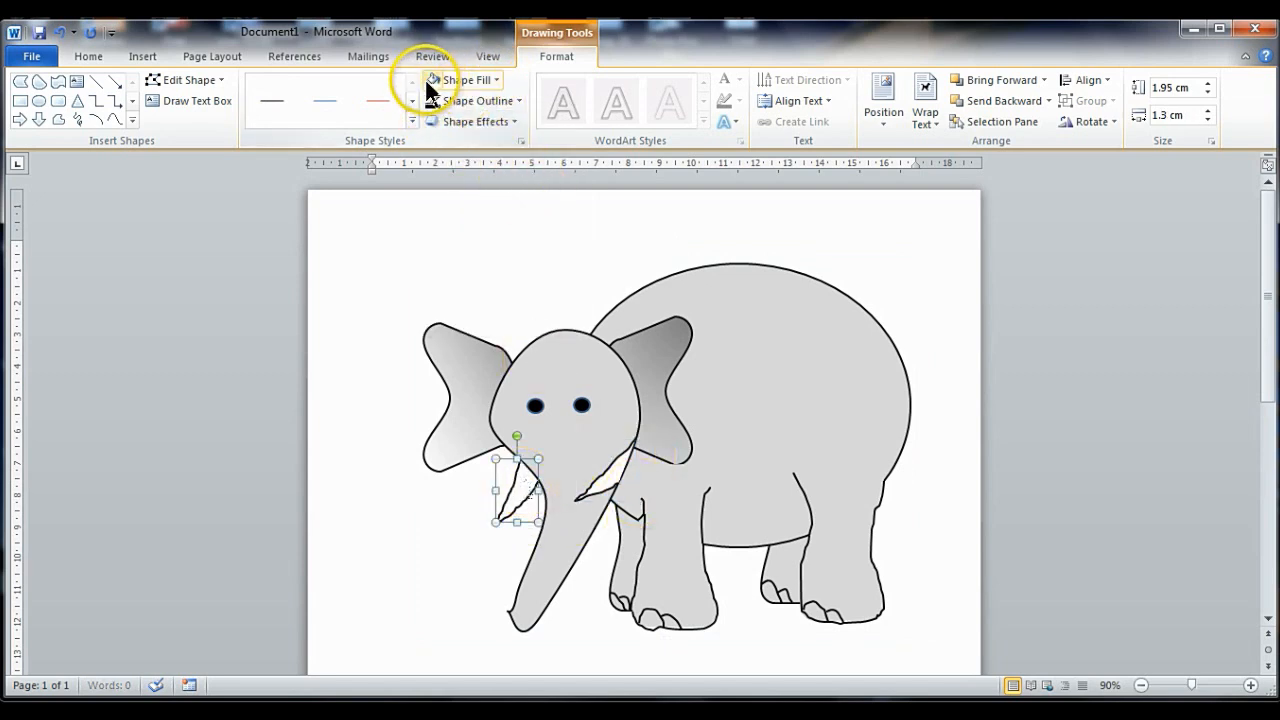
click(922, 532)
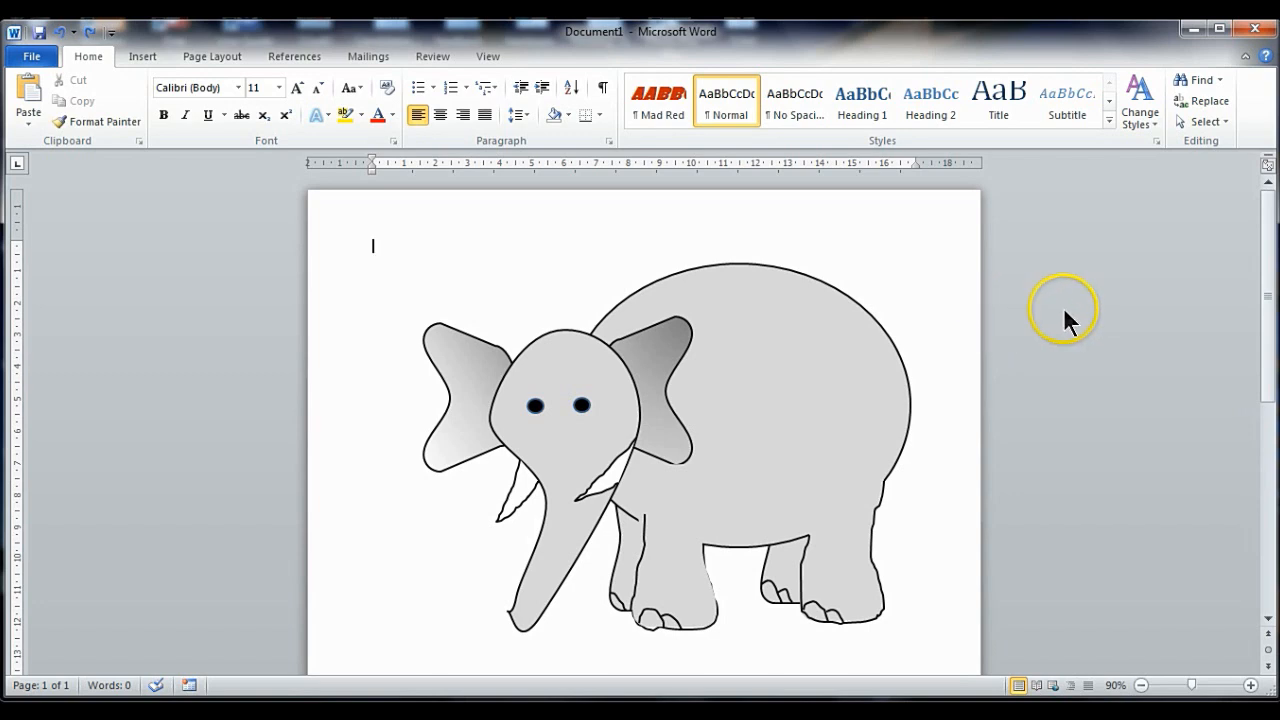
Create a new blank document for a picture copy of the elephant
click(32, 57)
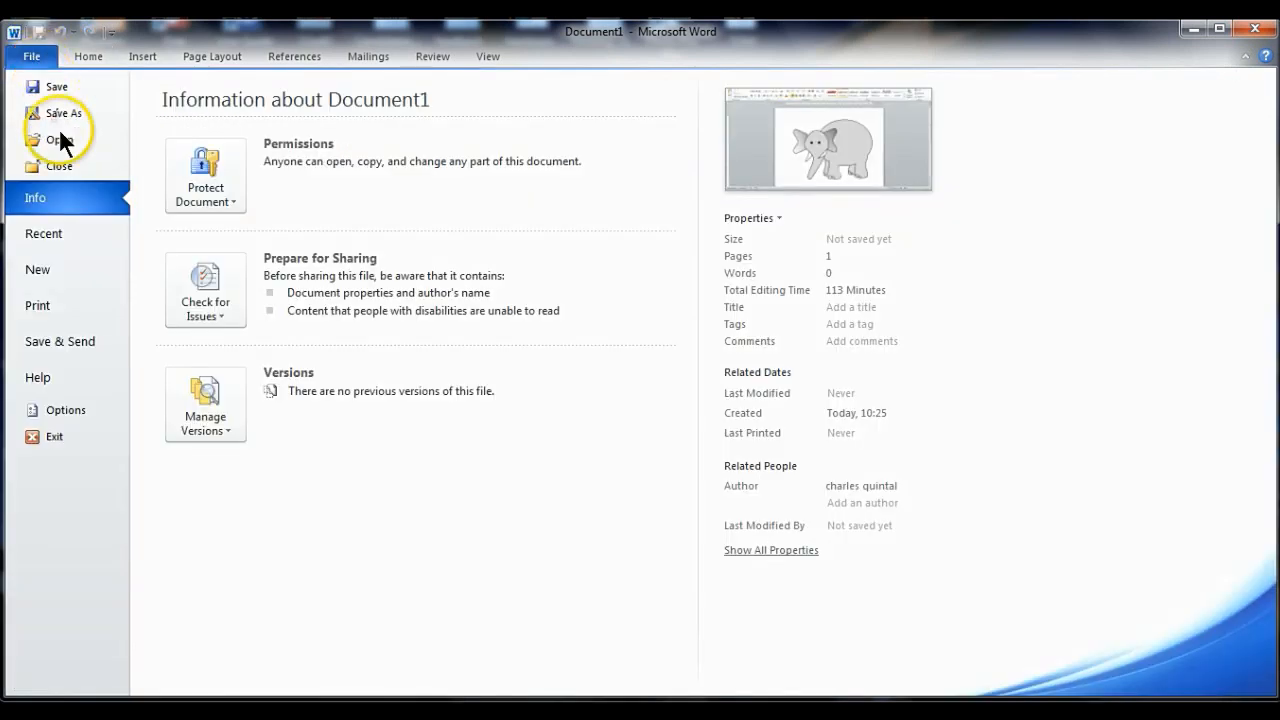
click(40, 272)
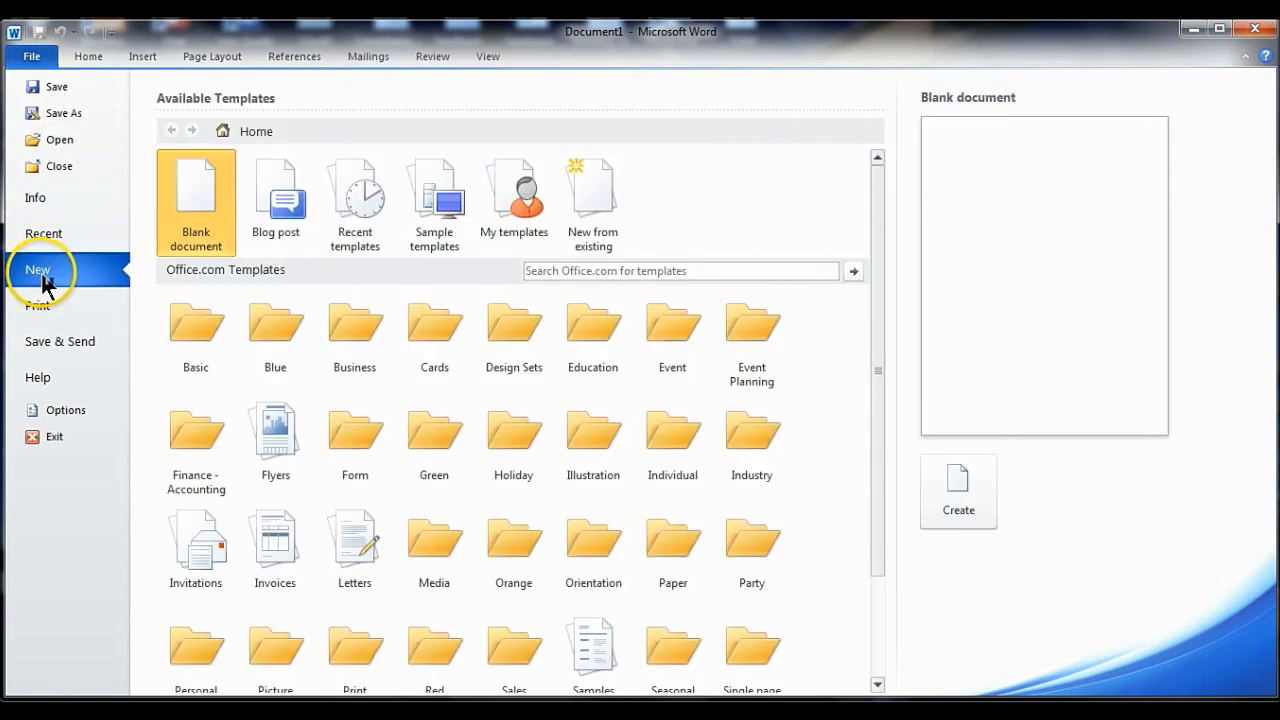
click(948, 507)
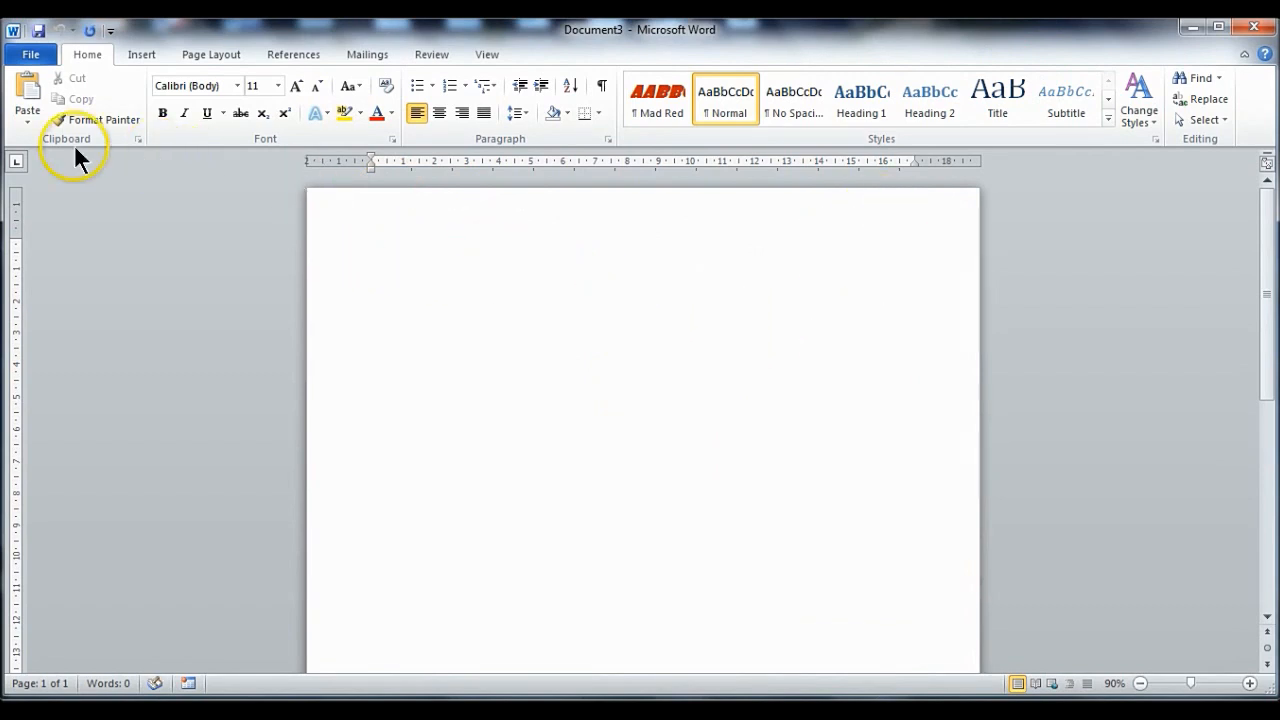
Insert a screen clipping of the whole elephant from the drawing document, about 11.51 by 15.67 cm
click(142, 55)
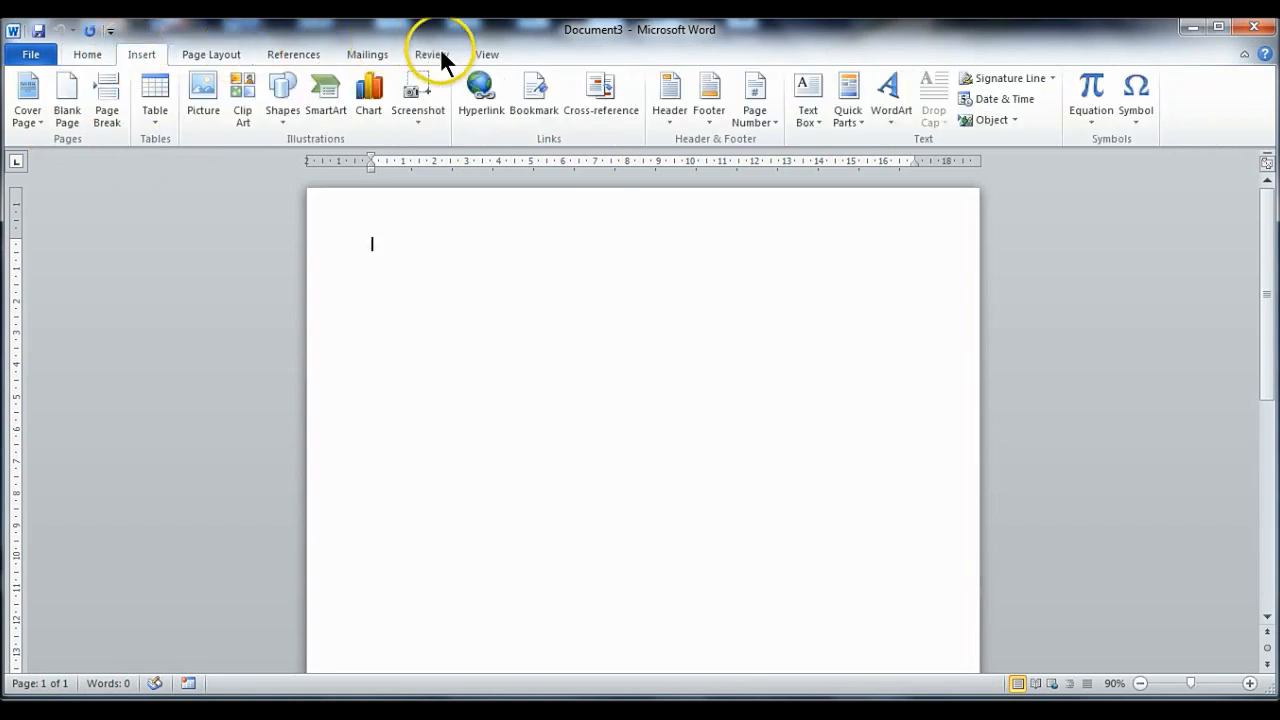
click(421, 119)
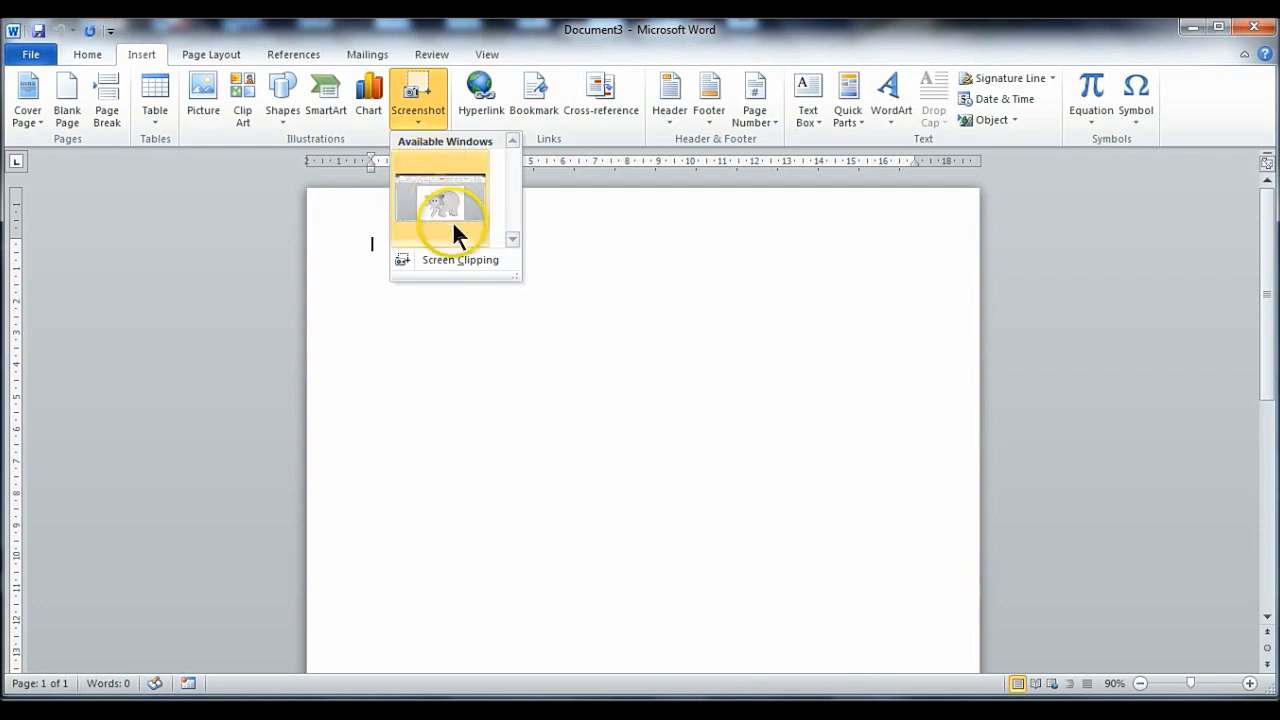
click(456, 259)
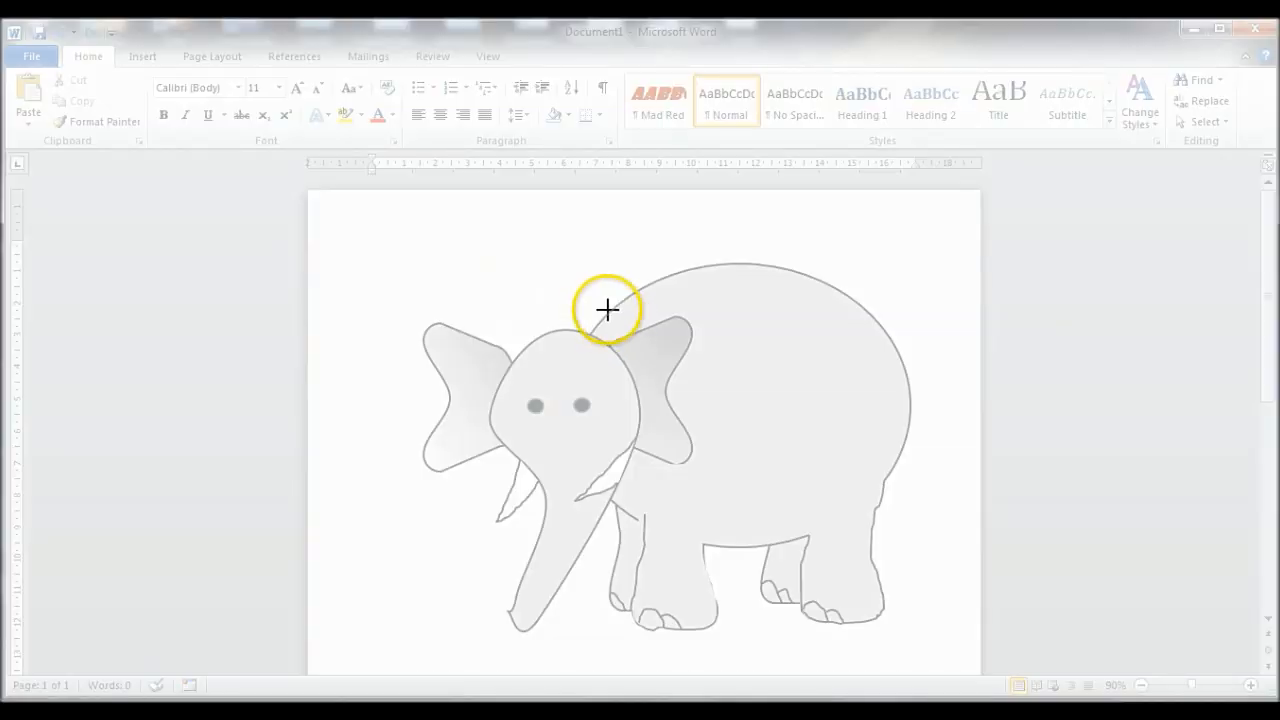
drag(389, 243, 947, 652)
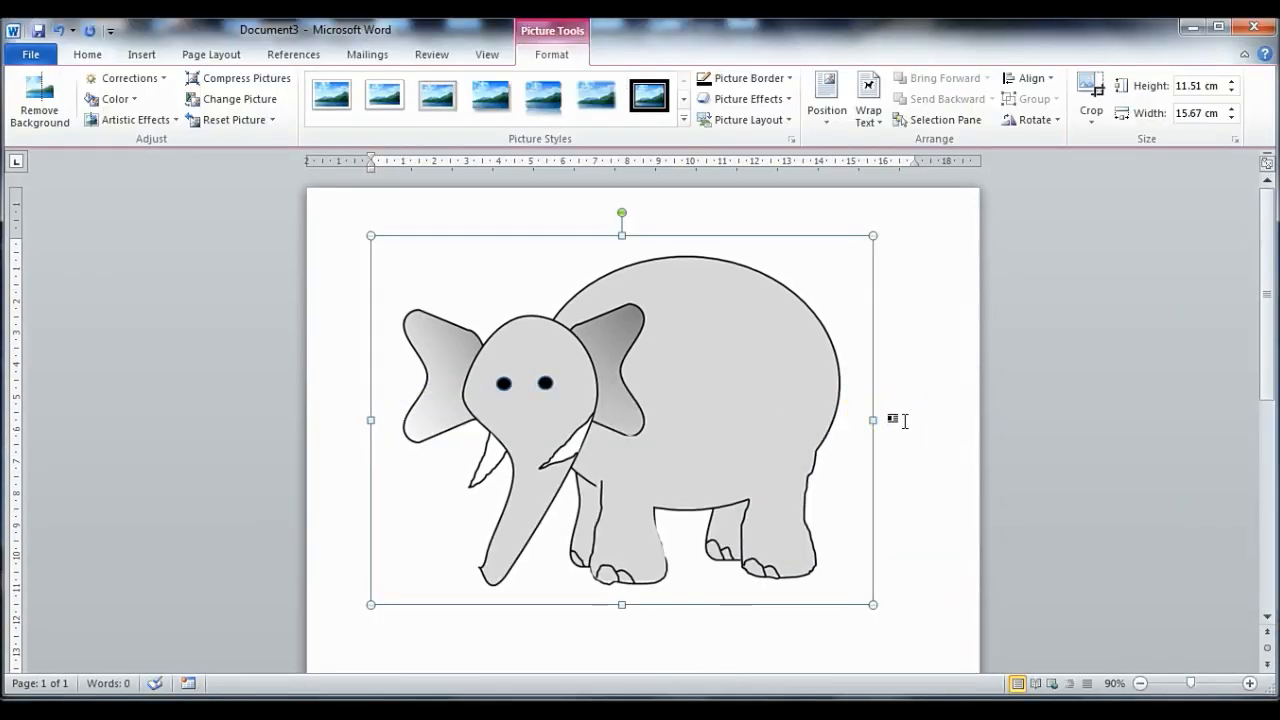
Examine the Save as Picture settings for the clipped elephant, including the available image file types, without saving
click(904, 421)
click(690, 389)
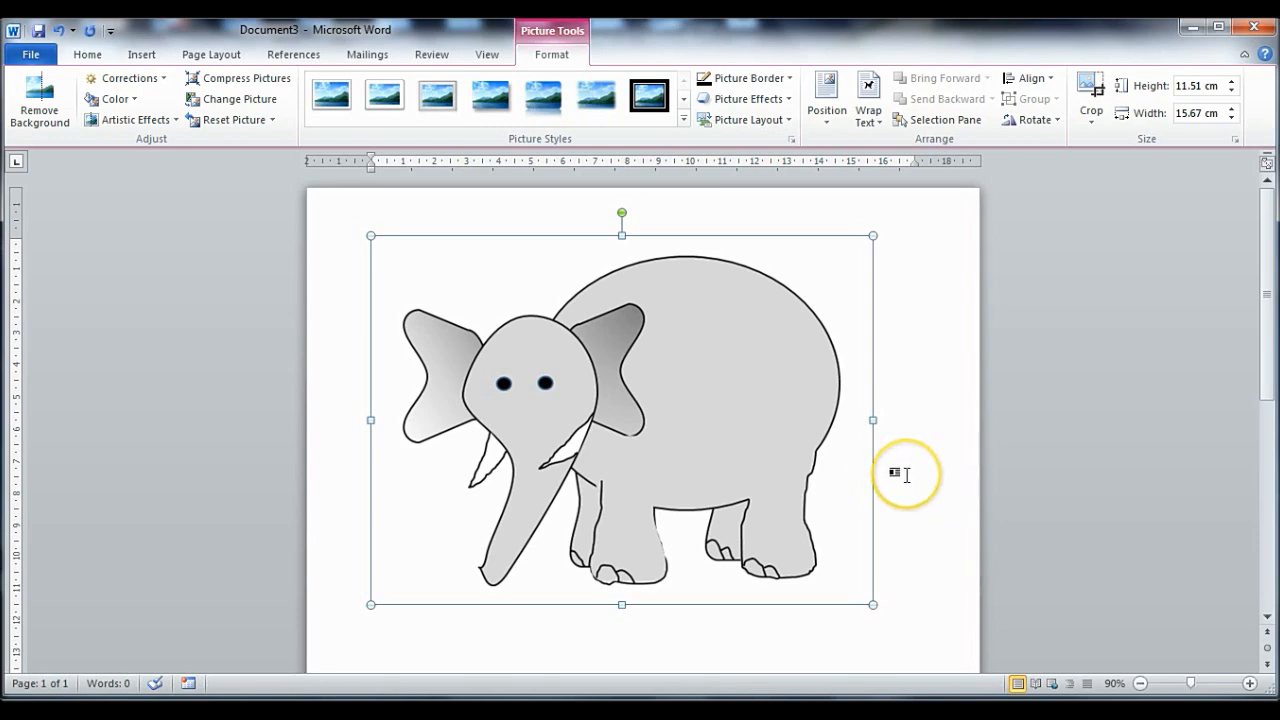
right_click(665, 399)
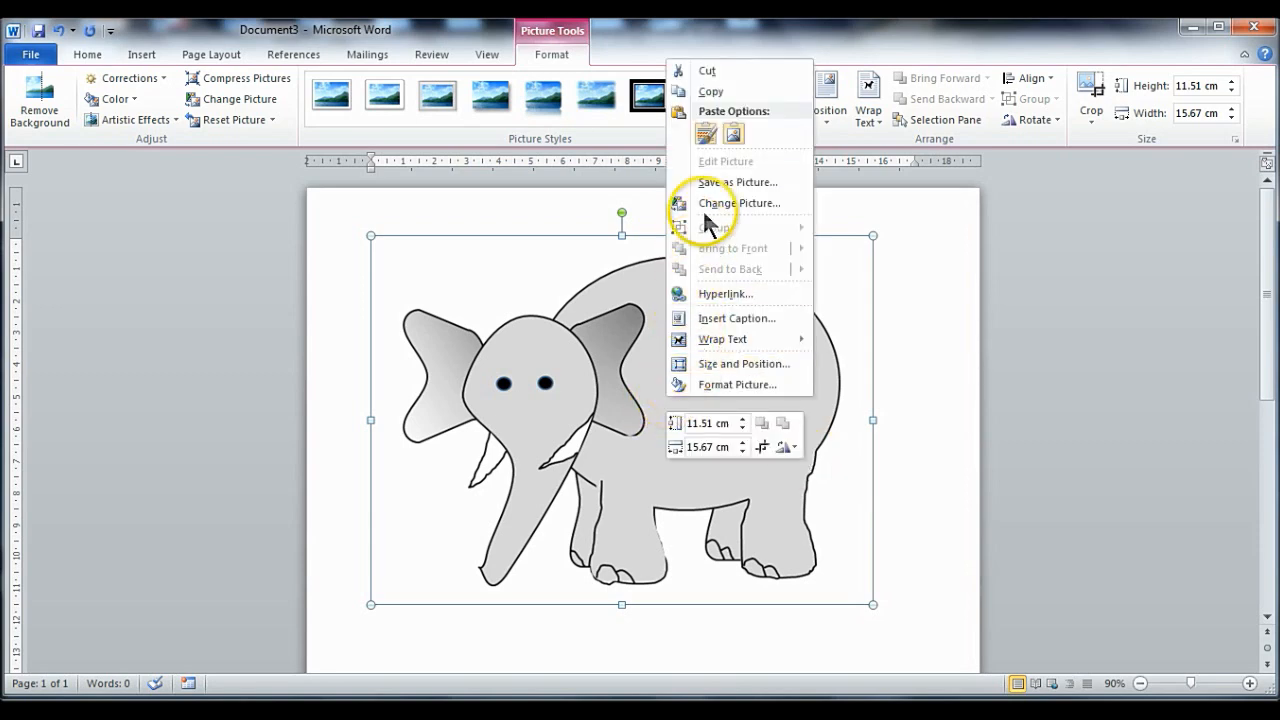
click(770, 182)
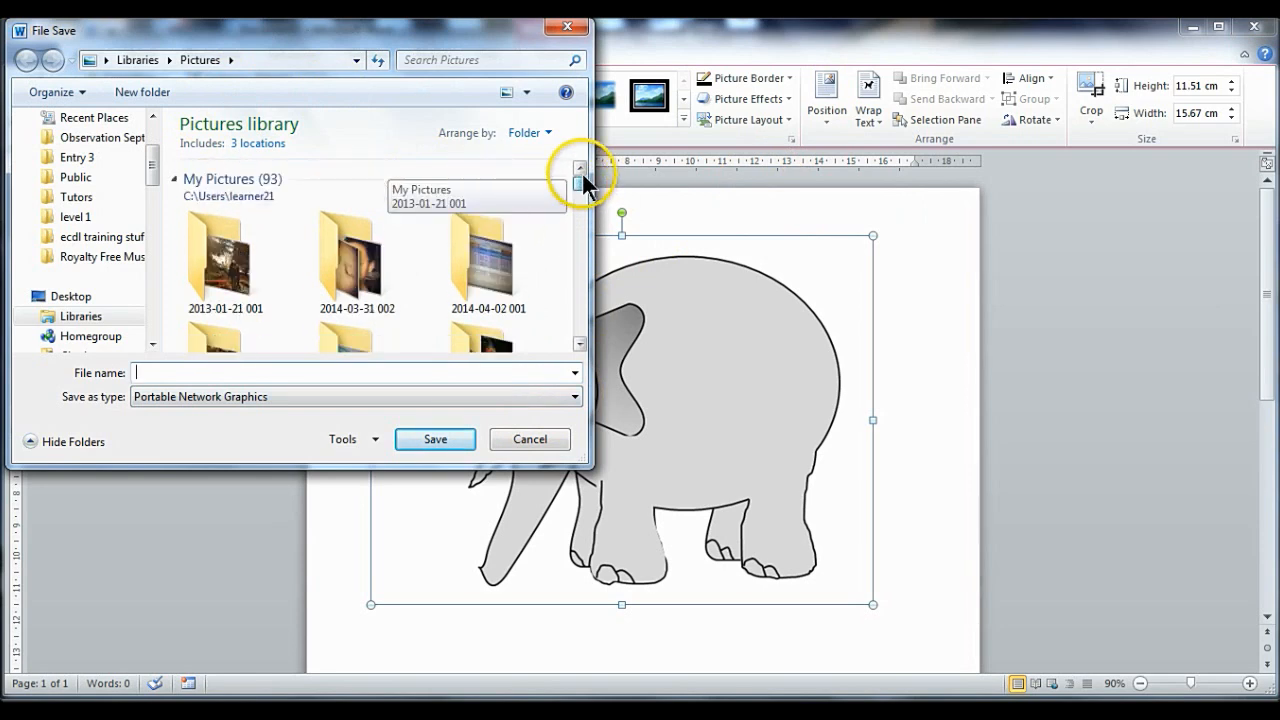
click(279, 396)
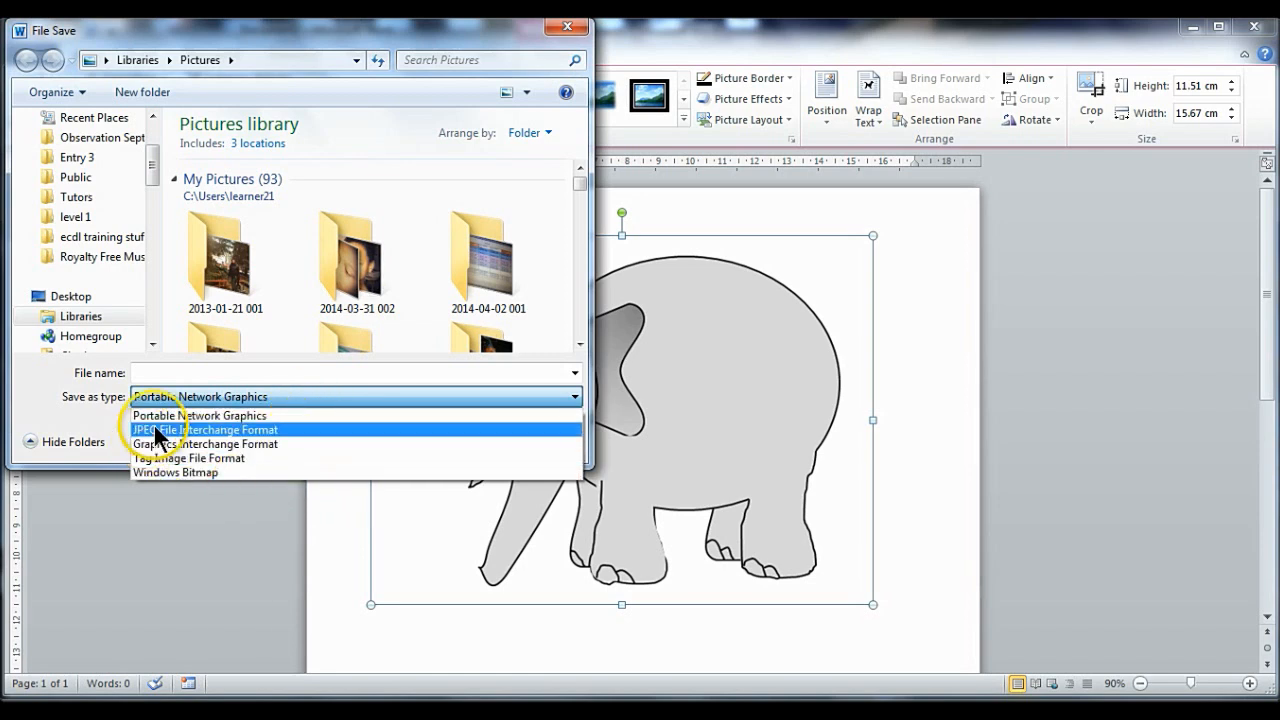
click(56, 409)
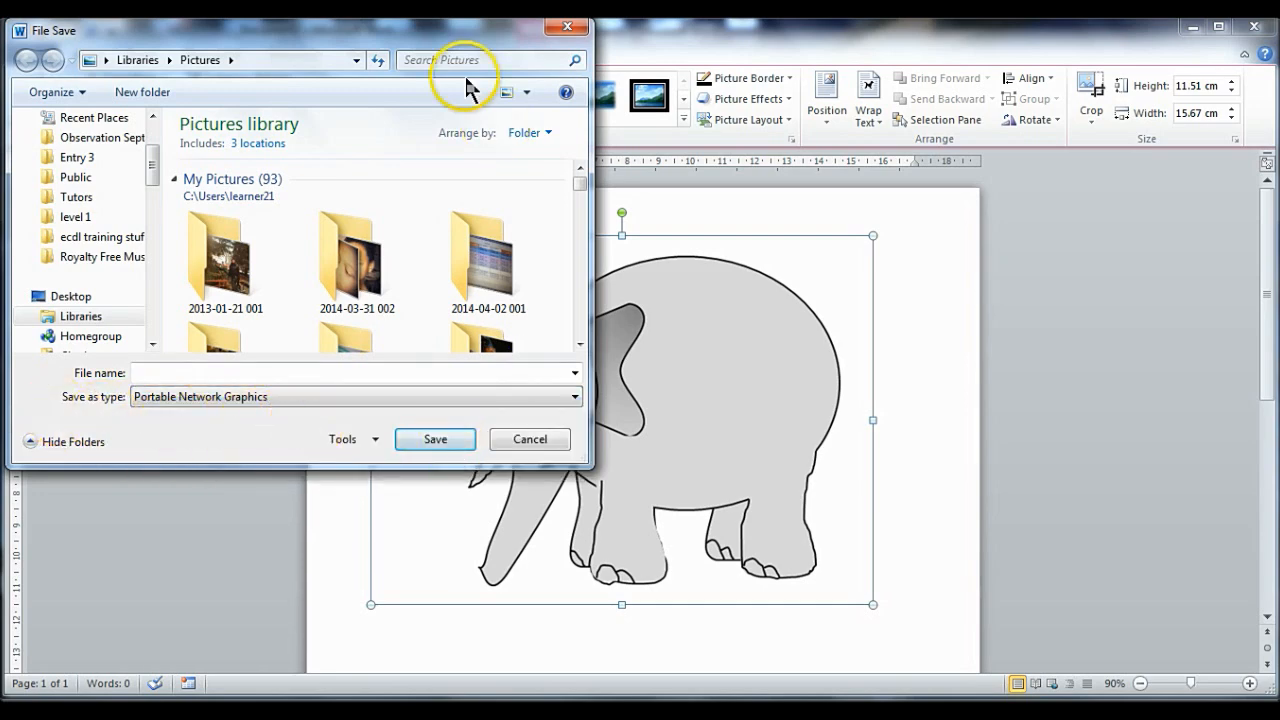
drag(338, 31, 1087, 194)
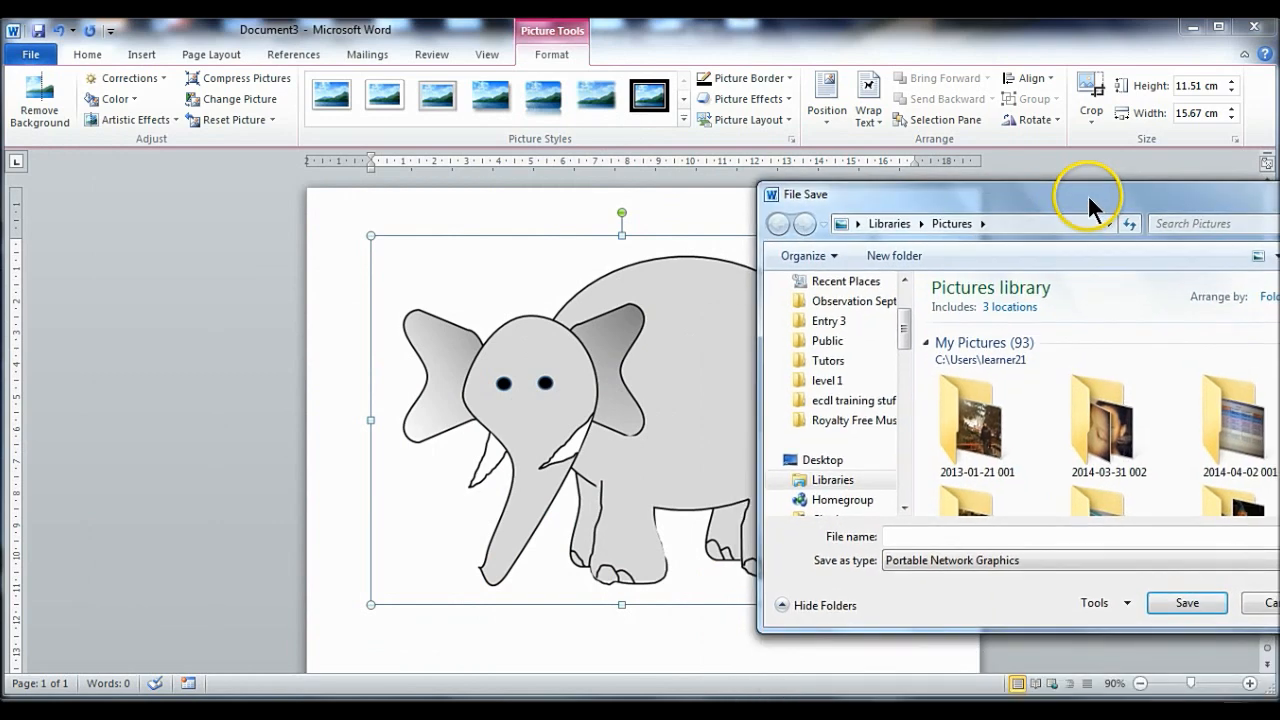
drag(912, 193, 1028, 154)
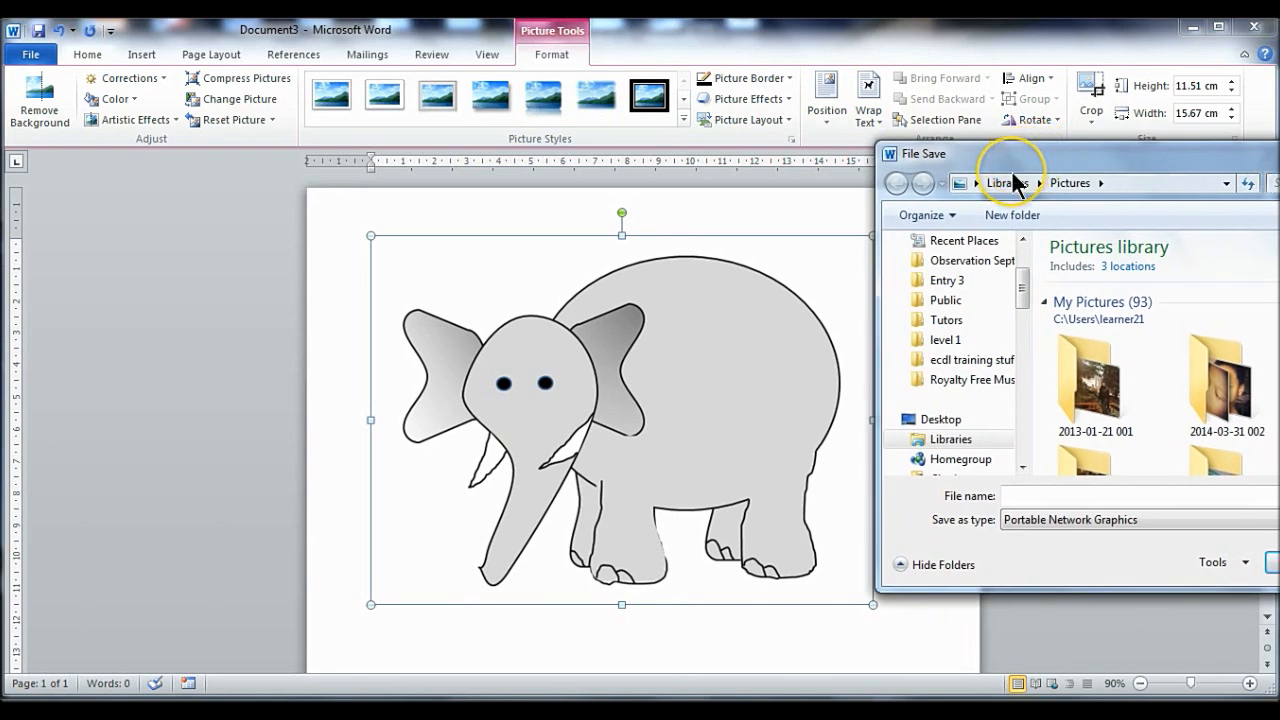
drag(1033, 160, 872, 162)
click(1070, 562)
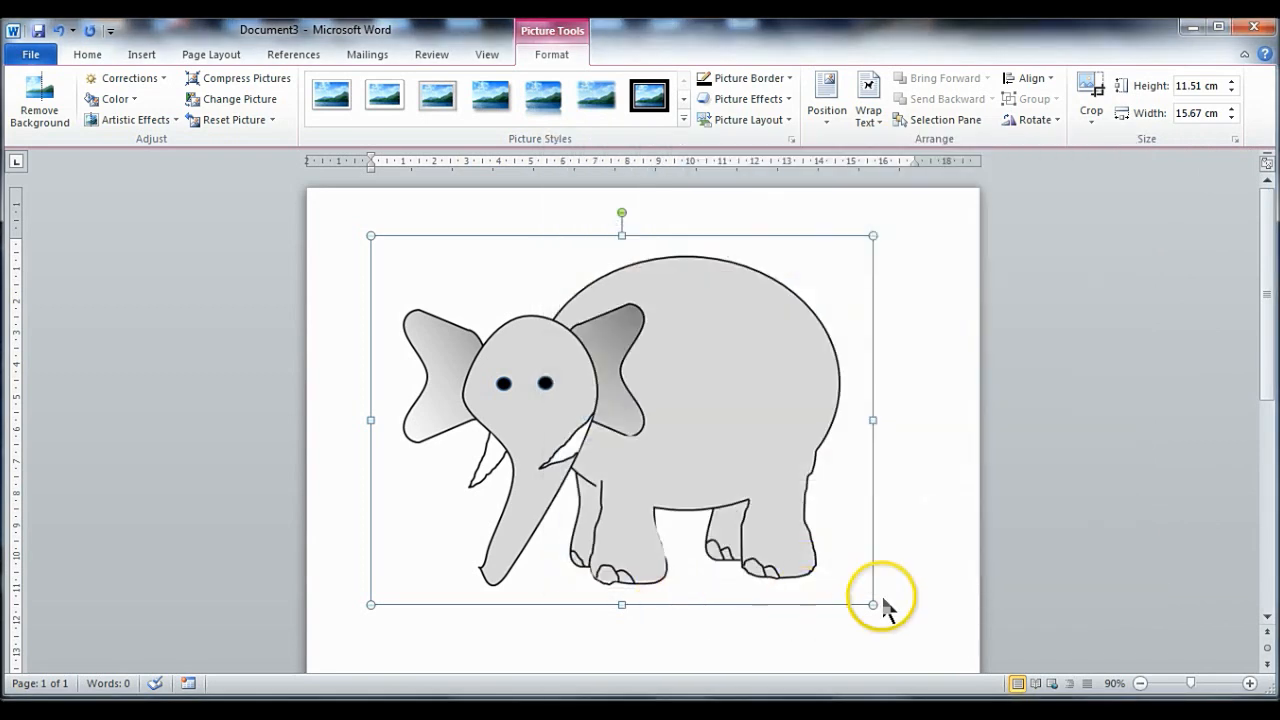